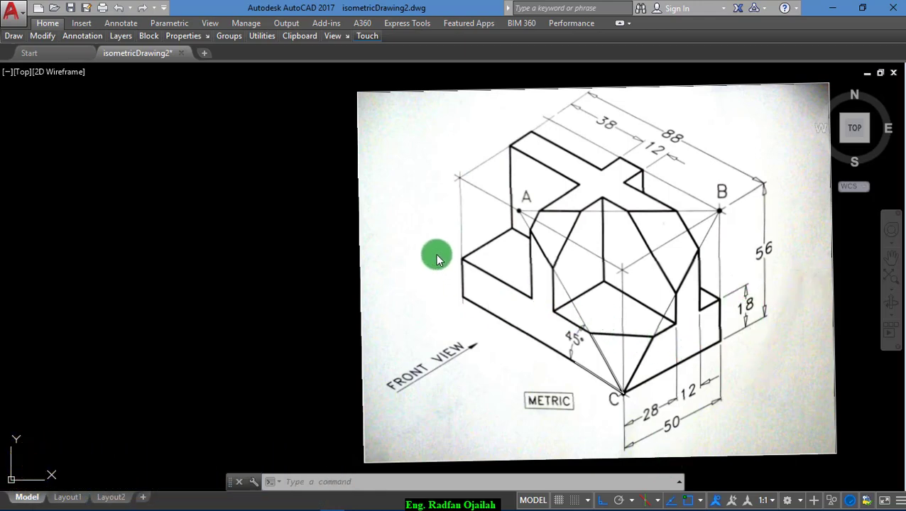
# - Examine the reference isometric drawing, especially points A, B and C and the 45° angle on the front face
pyautogui.scroll(2, 487, 223)
pyautogui.scroll(-2, 506, 228)
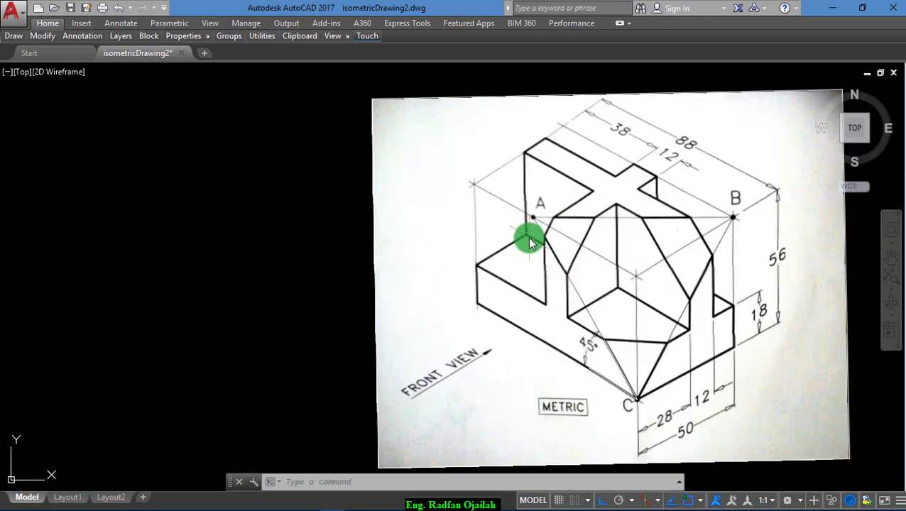
pyautogui.scroll(2, 527, 302)
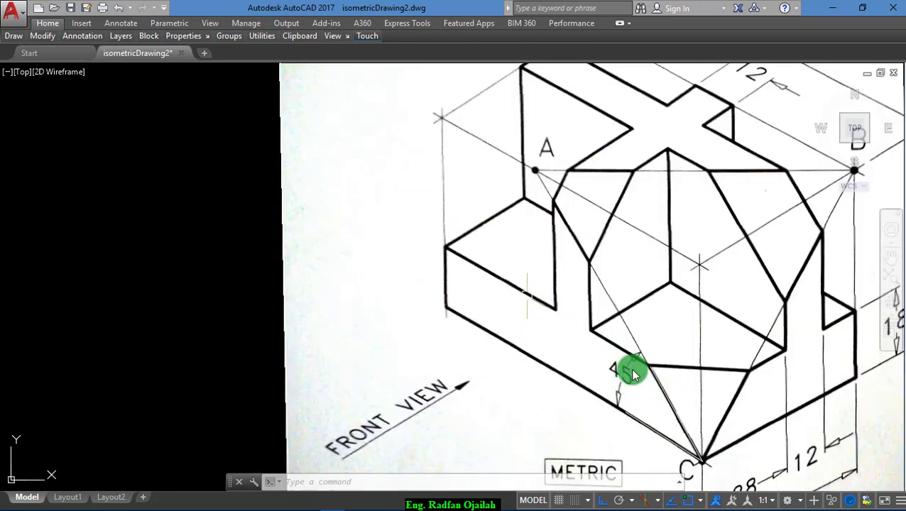
pyautogui.scroll(-2, 509, 238)
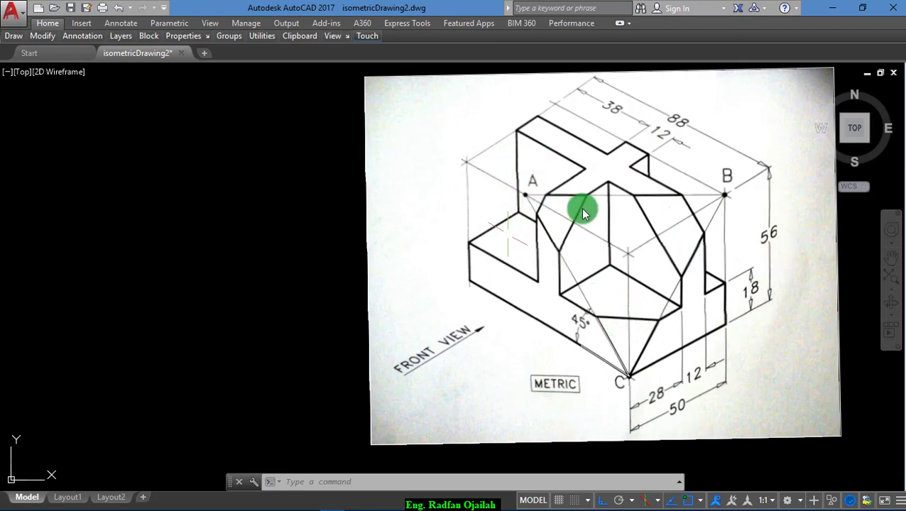
pyautogui.scroll(2, 508, 194)
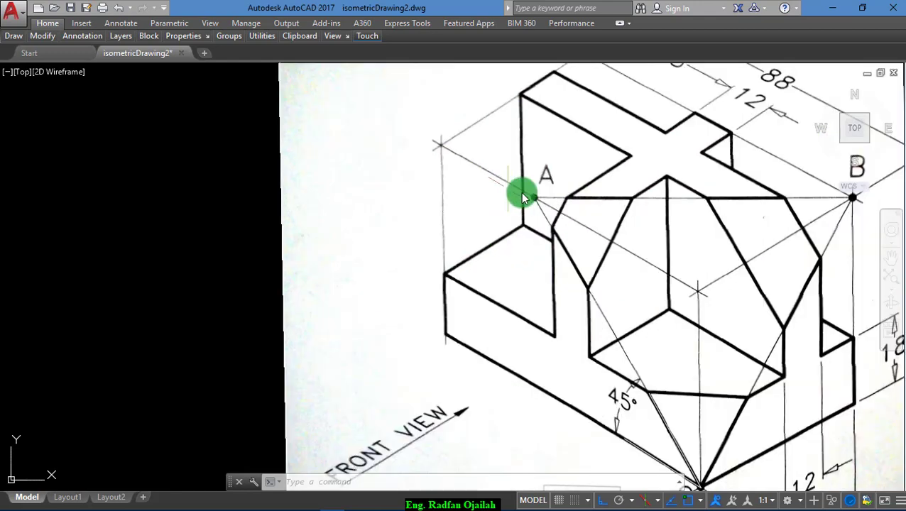
pyautogui.scroll(-2, 583, 203)
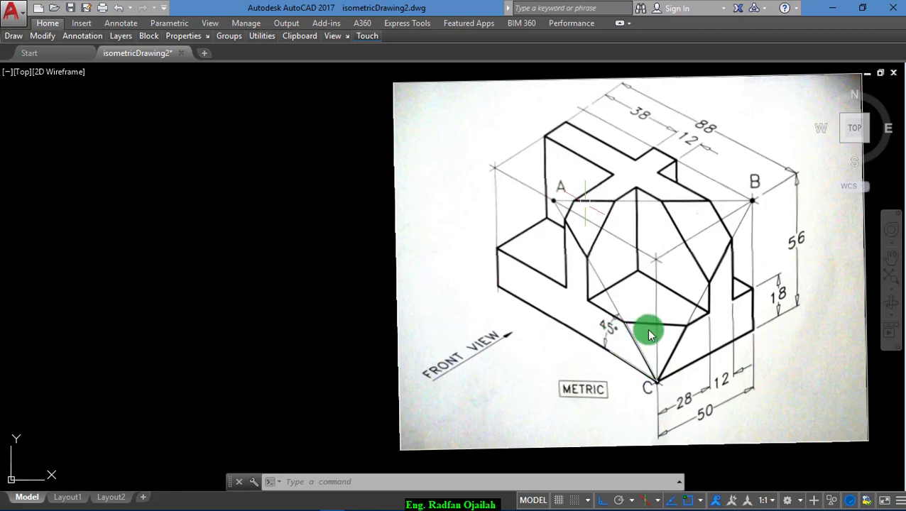
pyautogui.click(154, 346)
pyautogui.click(103, 348)
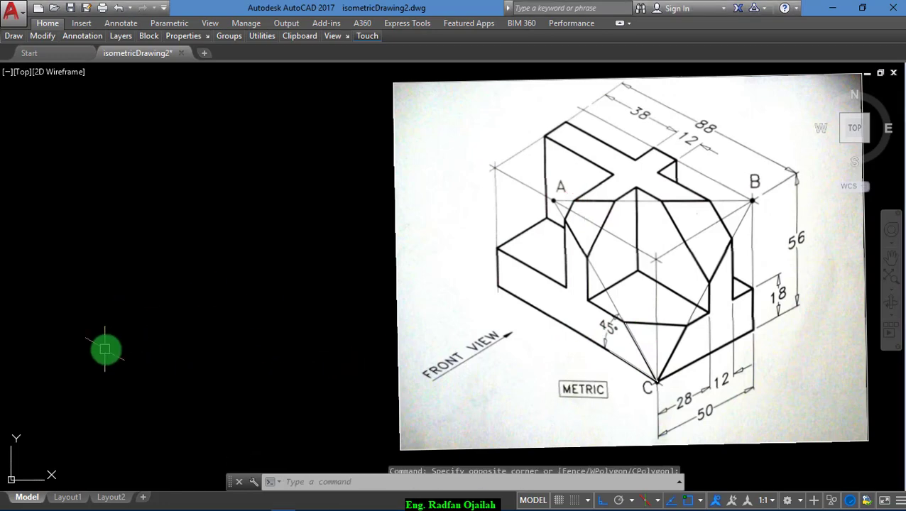
# - Draw a test line at 330° in the empty area and a second line from its lower end at 135°
pyautogui.write('l')
pyautogui.press('Return')
pyautogui.click(153, 265)
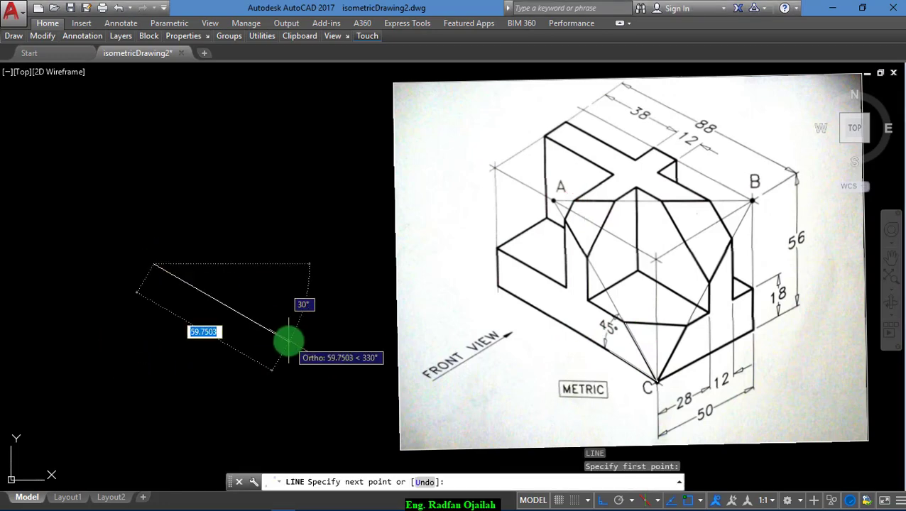
pyautogui.click(259, 305)
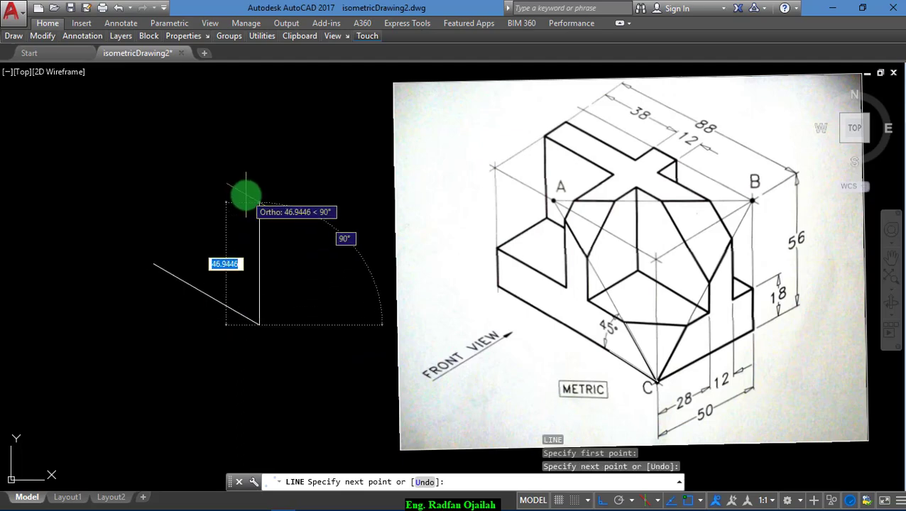
pyautogui.press('Tab')
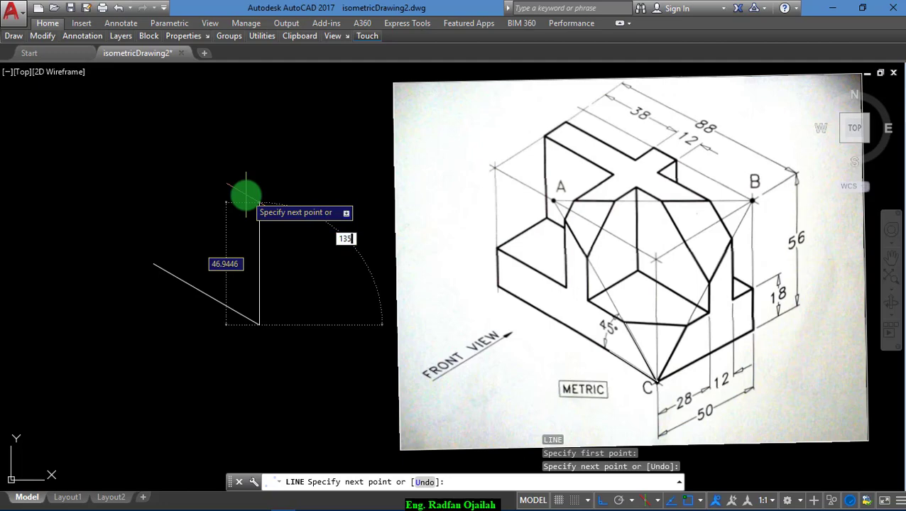
pyautogui.write('135')
pyautogui.press('Return')
pyautogui.press('Return')
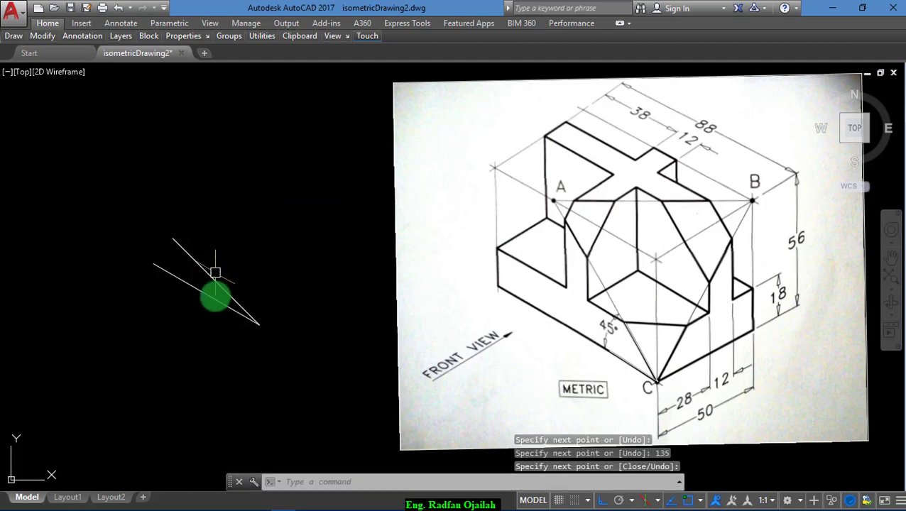
# - Measure the angle between the two test lines
pyautogui.scroll(4, 208, 325)
pyautogui.scroll(-2, 253, 306)
pyautogui.scroll(2, 216, 281)
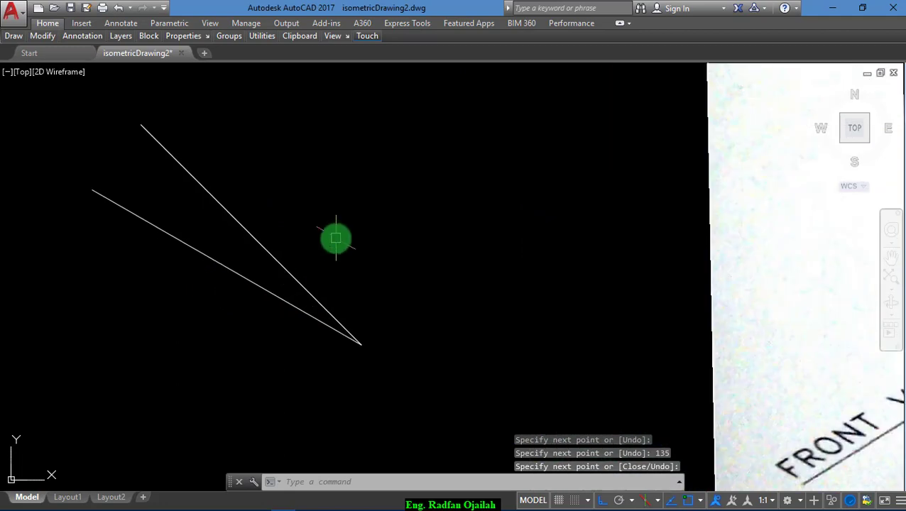
pyautogui.click(374, 247)
pyautogui.click(276, 354)
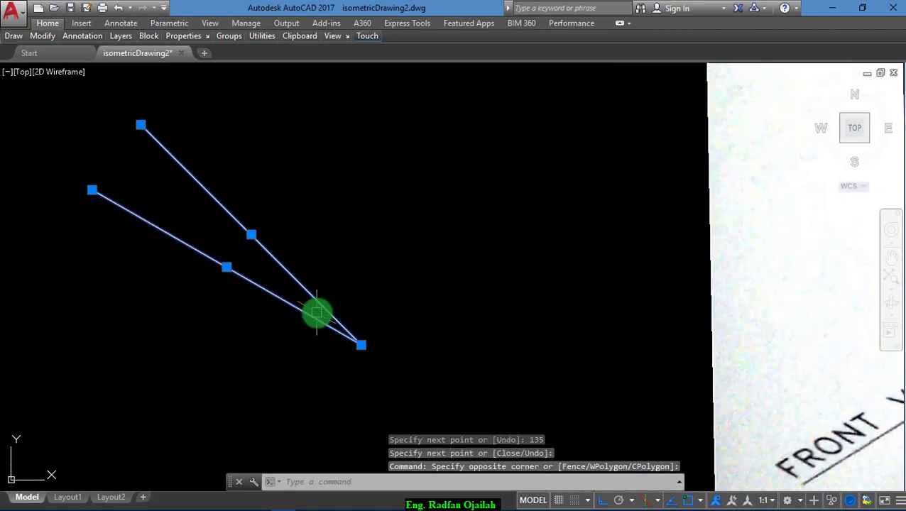
pyautogui.press('Escape')
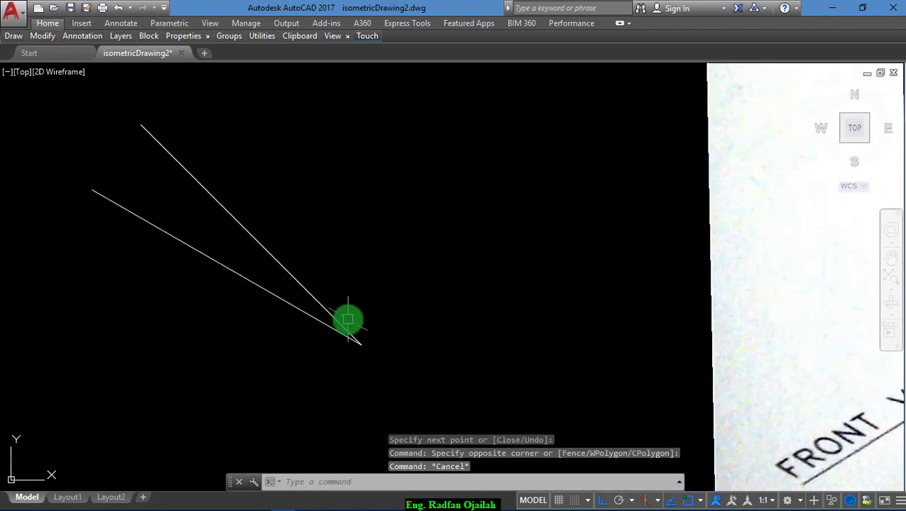
pyautogui.write('mea')
pyautogui.press('Return')
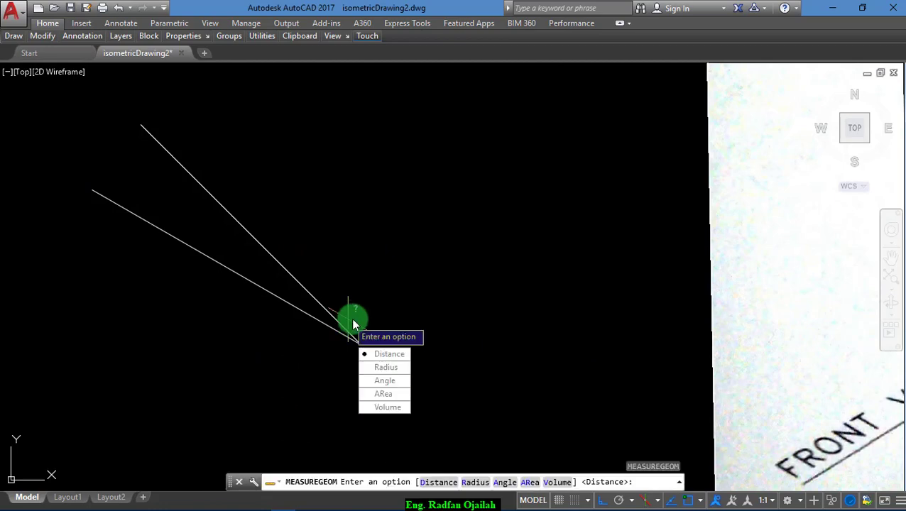
pyautogui.click(374, 381)
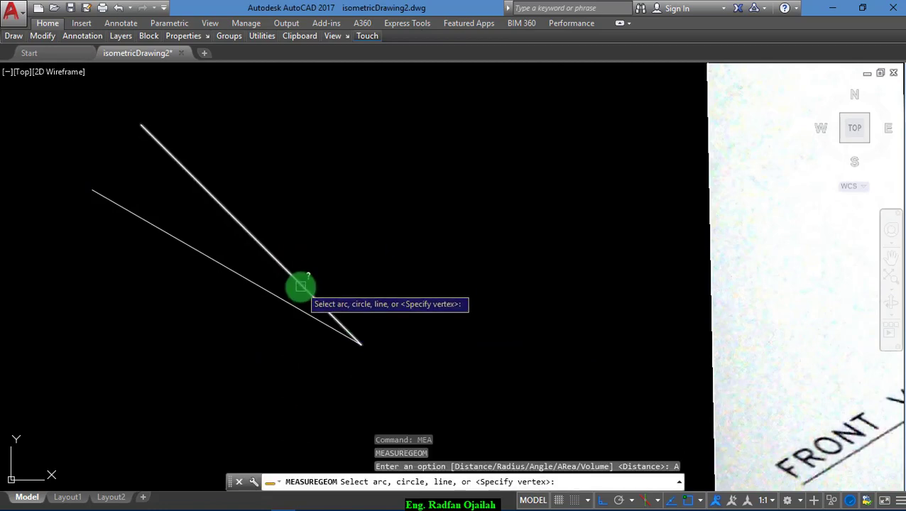
pyautogui.click(293, 309)
pyautogui.click(296, 315)
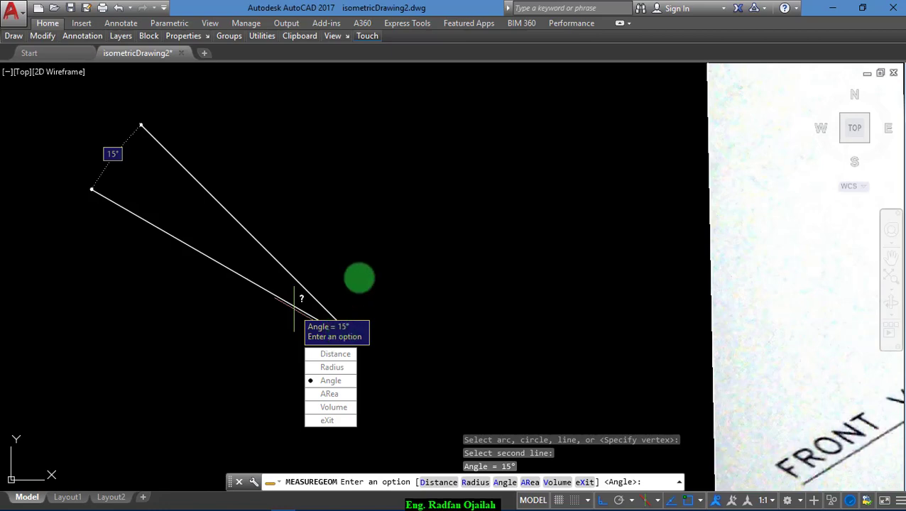
pyautogui.press('Escape')
pyautogui.click(384, 259)
pyautogui.click(260, 374)
pyautogui.press('Escape')
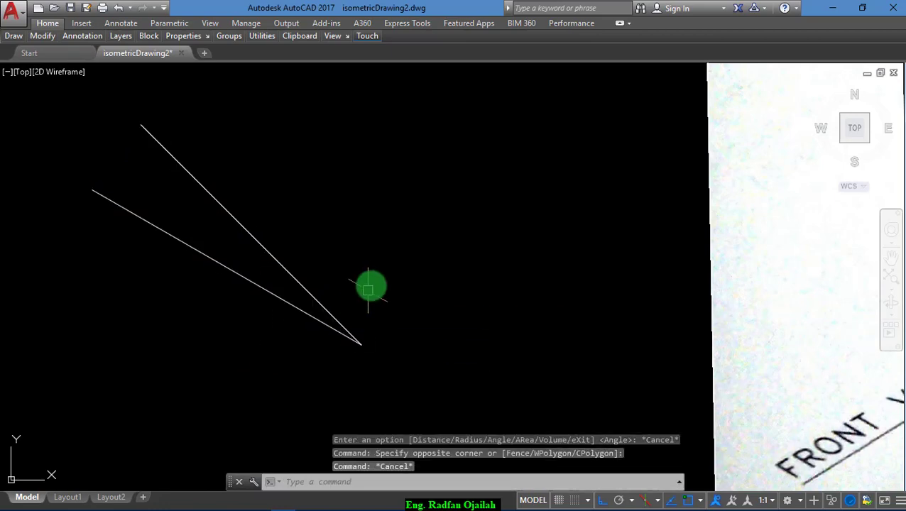
# - Delete the two test lines
pyautogui.click(472, 291)
pyautogui.click(305, 356)
pyautogui.press('Delete')
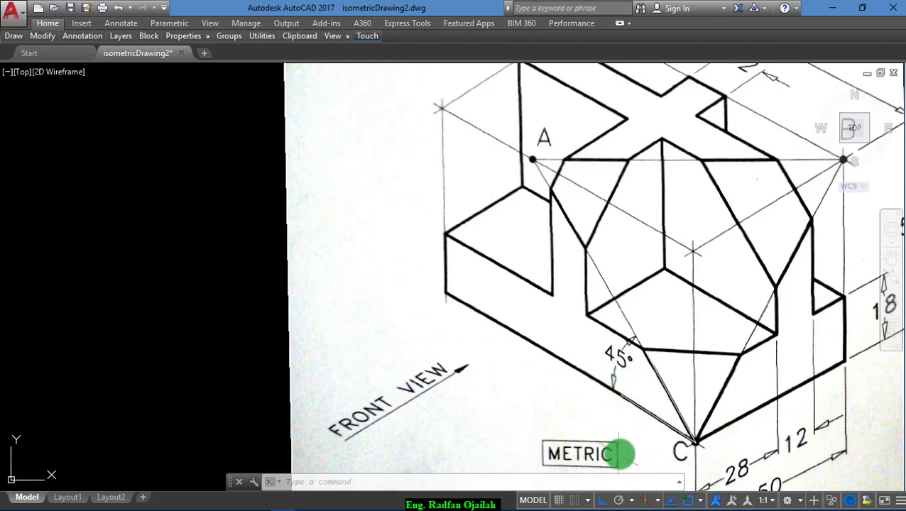
# - Change the snap type from isometric to rectangular grid snap in the drafting settings
pyautogui.rightClick(684, 503)
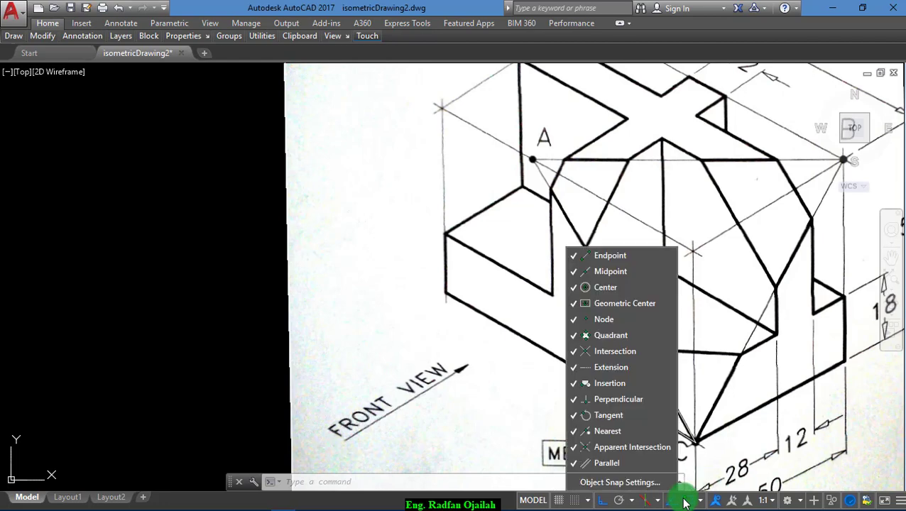
pyautogui.click(615, 482)
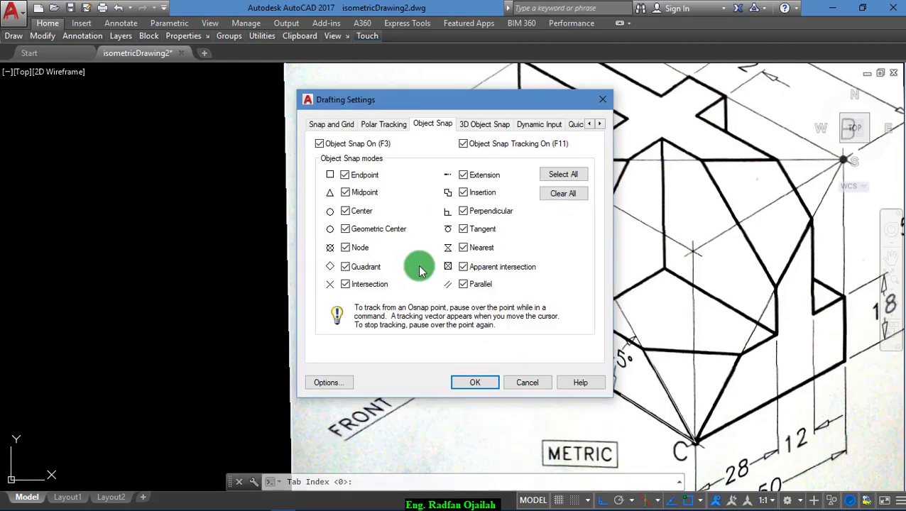
pyautogui.click(325, 125)
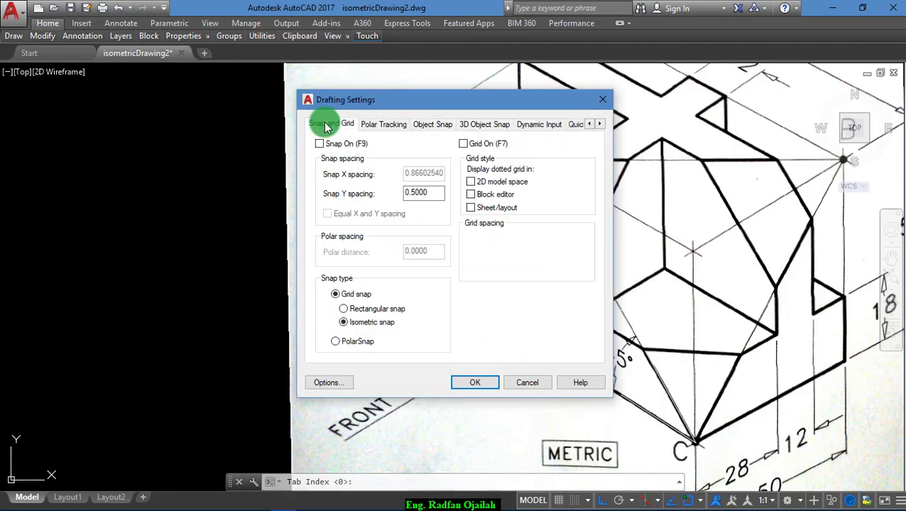
pyautogui.click(343, 309)
pyautogui.click(470, 378)
# - Draw an 88-unit horizontal line in the empty area beside the reference image as the front view's base
pyautogui.scroll(-2, 657, 350)
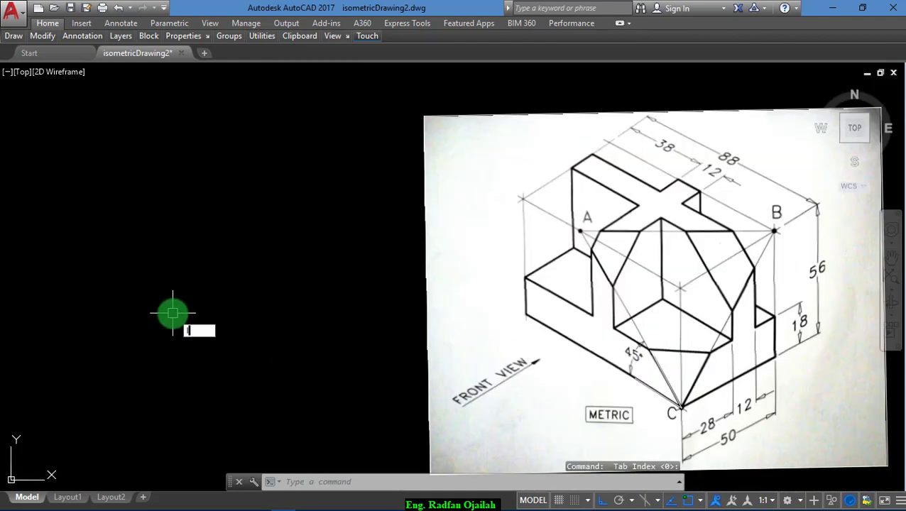
pyautogui.press('Return')
pyautogui.click(118, 317)
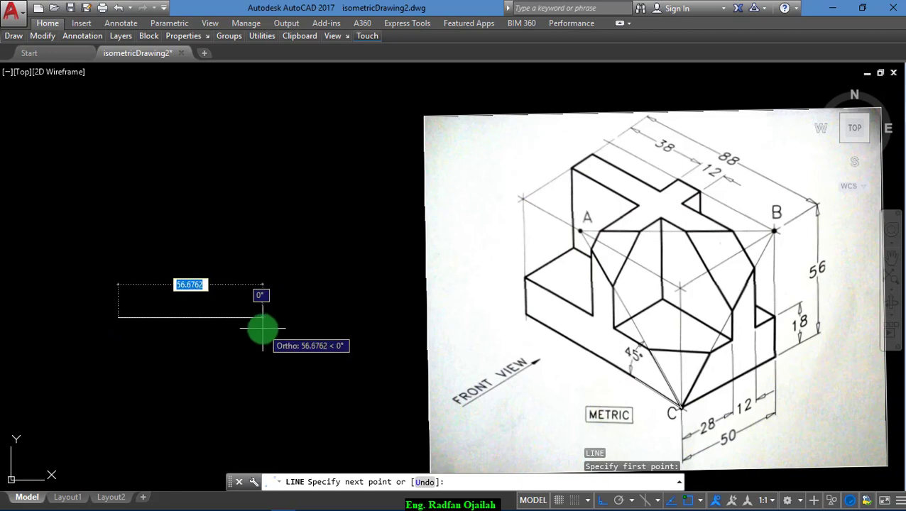
pyautogui.write('88')
pyautogui.press('Return')
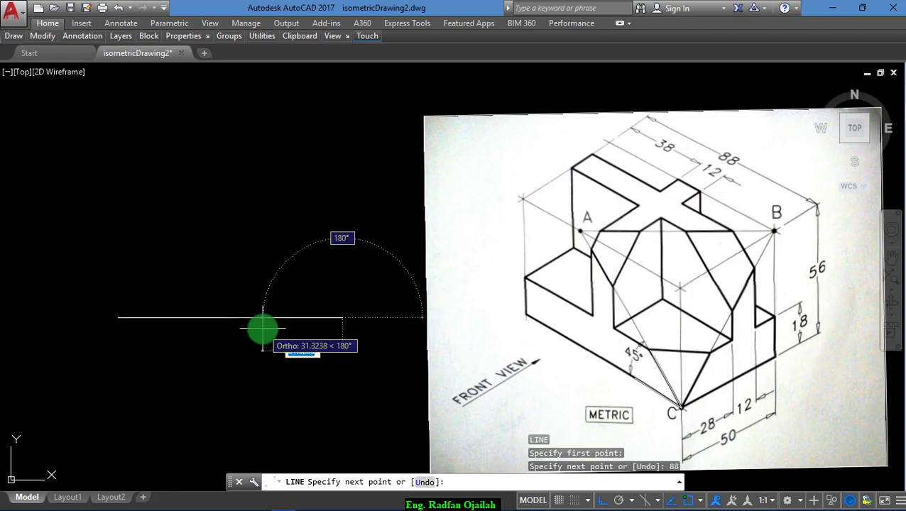
pyautogui.press('Return')
# - Draw a 56-unit vertical line upward from the left end of the base line
pyautogui.press('Return')
pyautogui.click(117, 316)
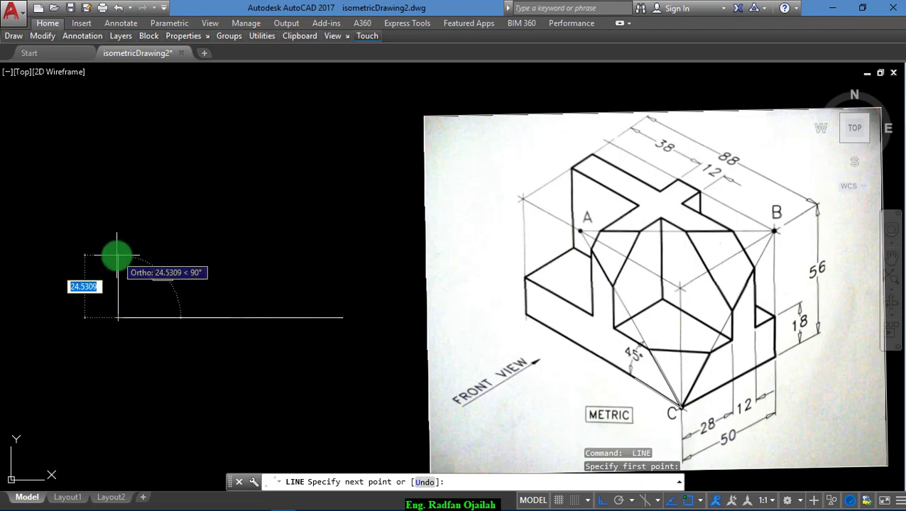
pyautogui.write('56')
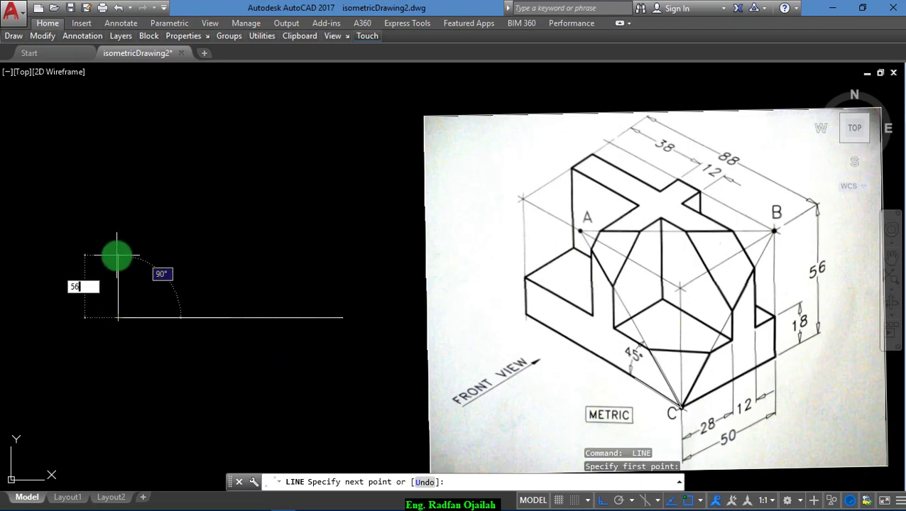
pyautogui.press('Return')
pyautogui.press('Return')
# - Draw a diagonal line at 135° from the right end of the base line
pyautogui.press('Return')
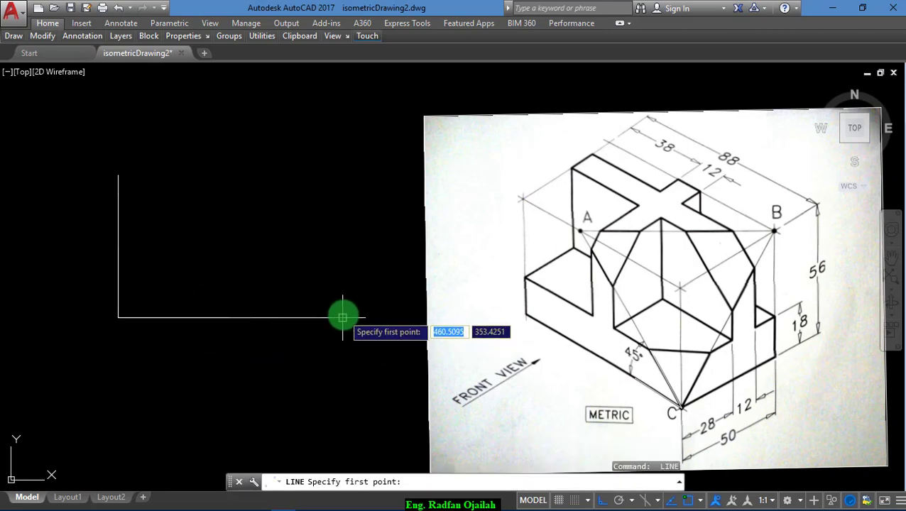
pyautogui.click(343, 317)
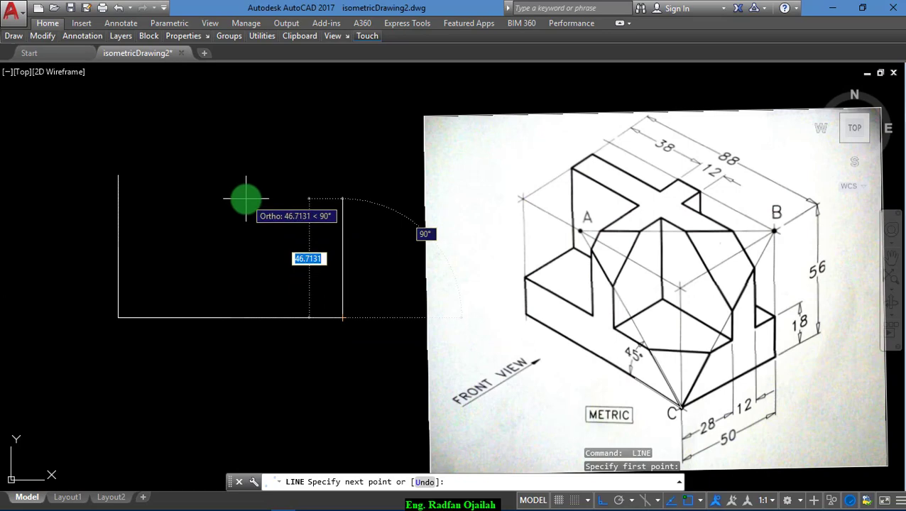
pyautogui.press('Tab')
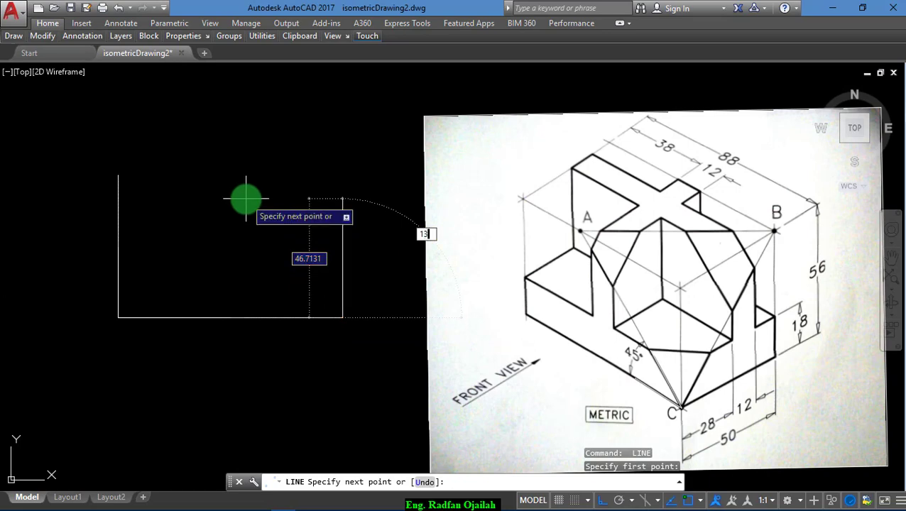
pyautogui.press('Return')
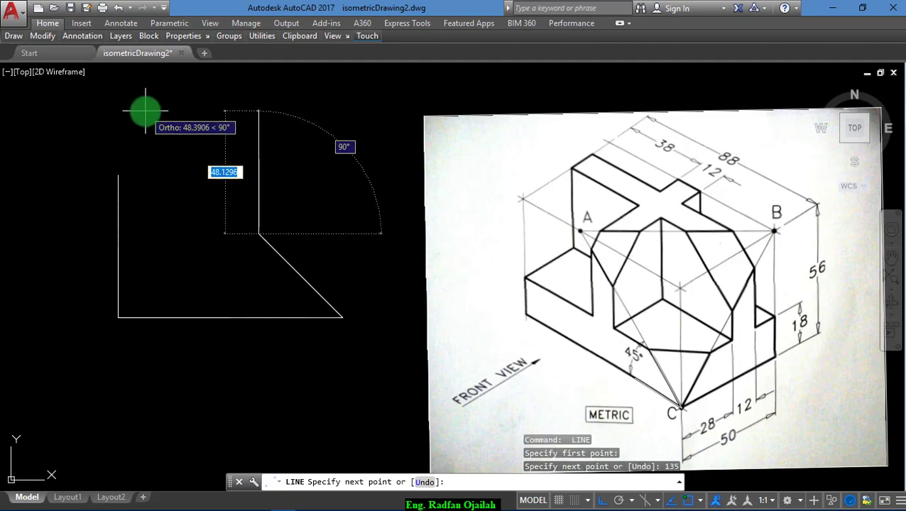
pyautogui.press('Return')
# - Draw a horizontal line from the upper end of the vertical line to the right, extending beyond the base line's right end
pyautogui.press('Return')
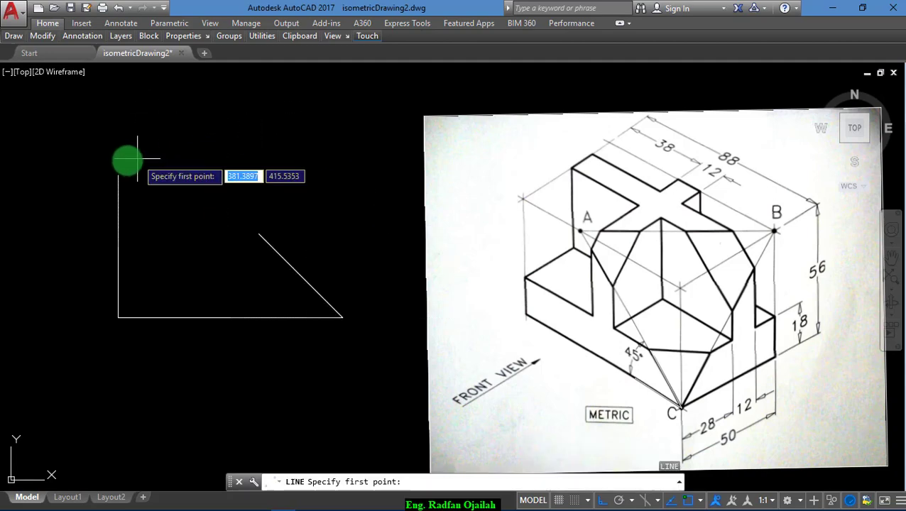
pyautogui.click(118, 176)
pyautogui.click(379, 162)
pyautogui.press('Return')
pyautogui.press('Return')
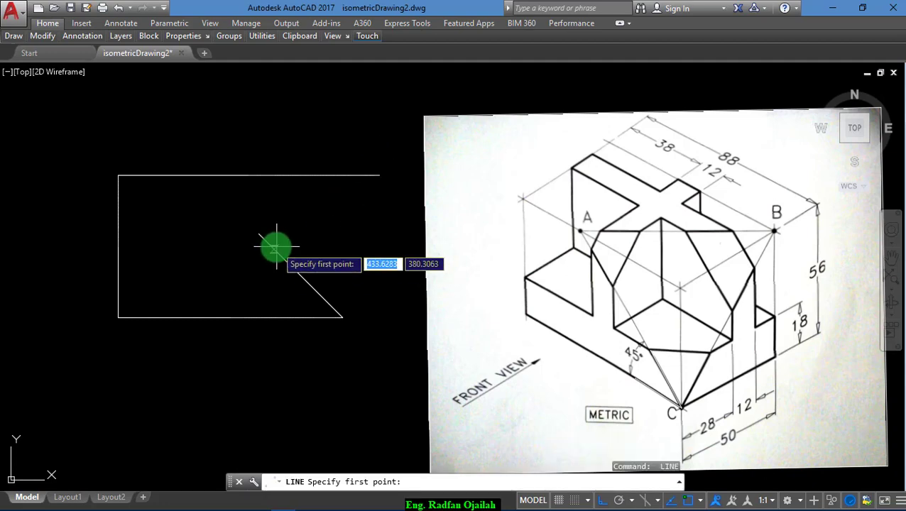
pyautogui.press('Escape')
pyautogui.press('Escape')
# - Lengthen the 135° diagonal line until it crosses the upper horizontal line
pyautogui.click(258, 234)
pyautogui.moveTo(259, 234)
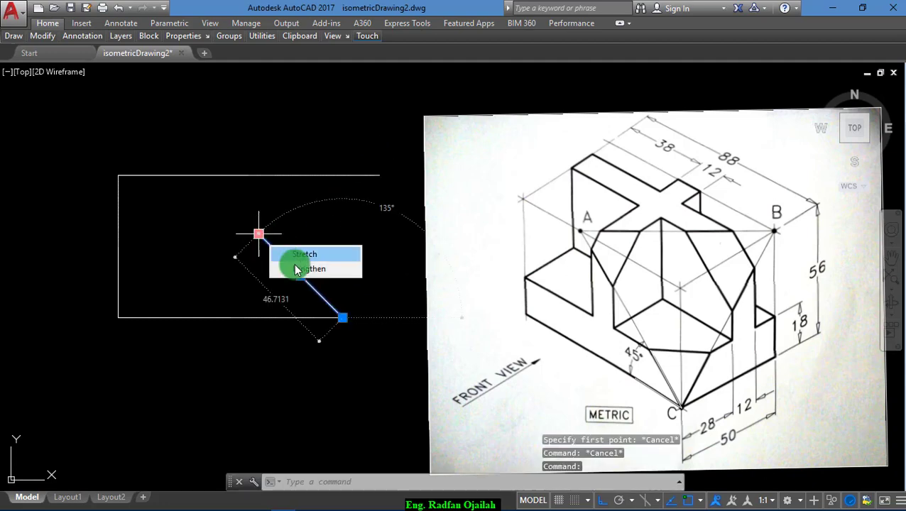
pyautogui.click(301, 268)
pyautogui.click(191, 160)
pyautogui.press('Escape')
pyautogui.press('Escape')
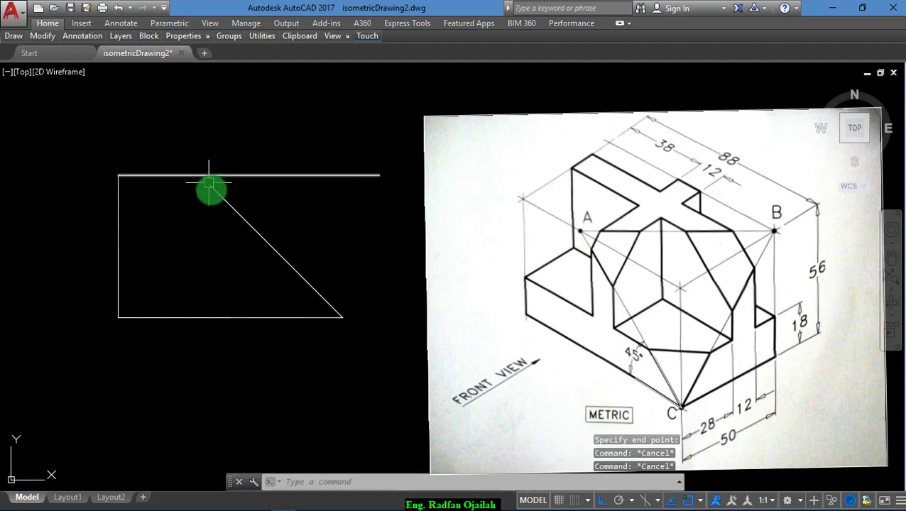
pyautogui.click(204, 187)
pyautogui.moveTo(208, 185)
pyautogui.click(245, 224)
pyautogui.click(178, 150)
pyautogui.press('Return')
pyautogui.press('Escape')
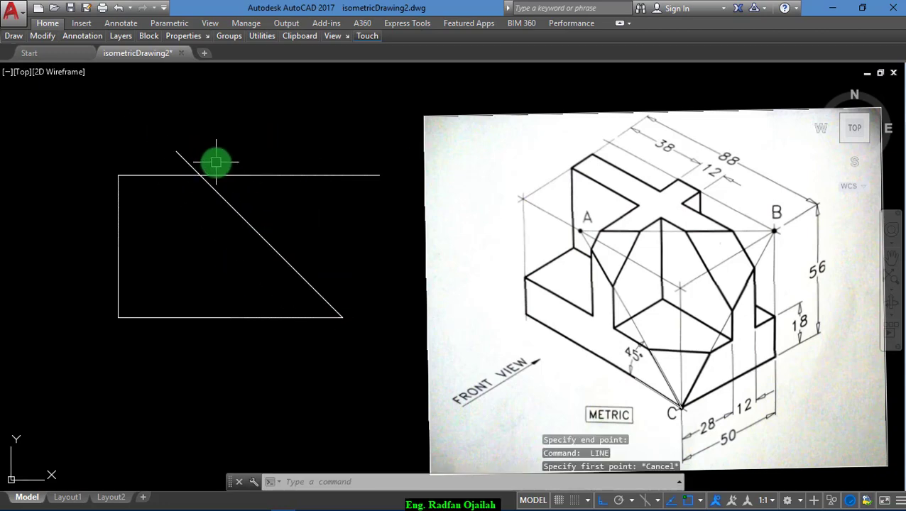
# - Trim the overhanging ends of the upper horizontal line and the diagonal back to their intersection
pyautogui.write('tr')
pyautogui.press('Return')
pyautogui.press('Return')
pyautogui.click(224, 175)
pyautogui.click(184, 155)
pyautogui.press('Escape')
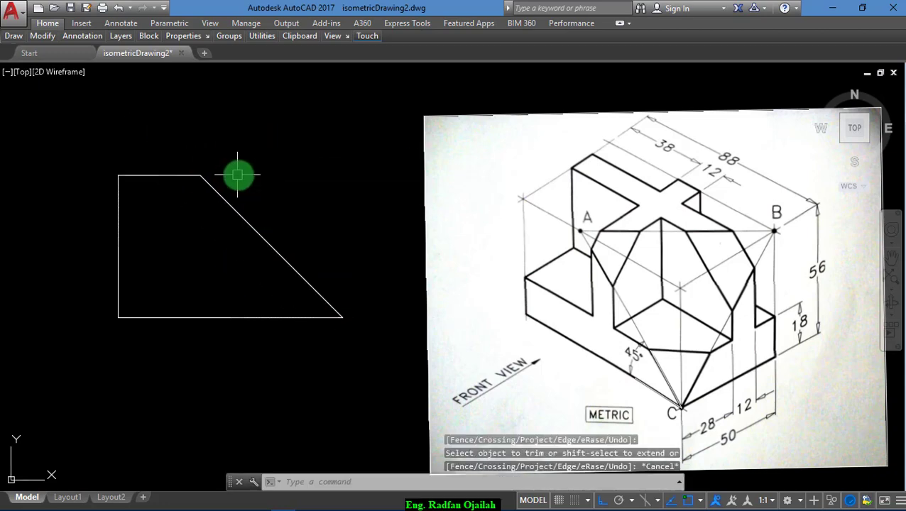
# - Measure the length of the front view's trimmed upper edge between its two endpoints
pyautogui.scroll(2, 85, 135)
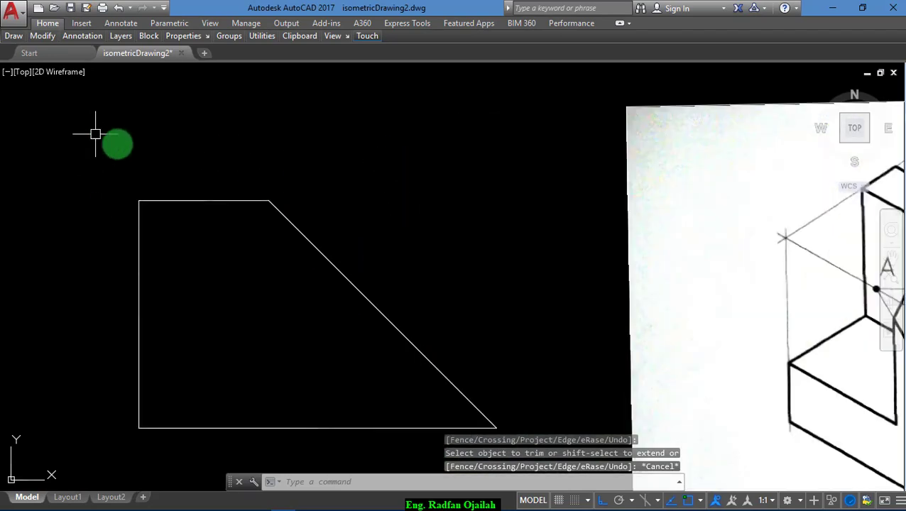
pyautogui.click(234, 201)
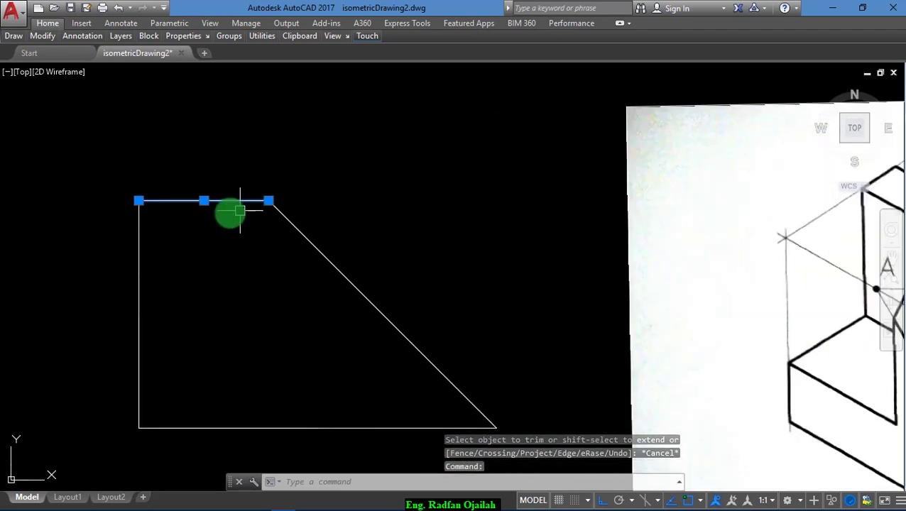
pyautogui.press('Escape')
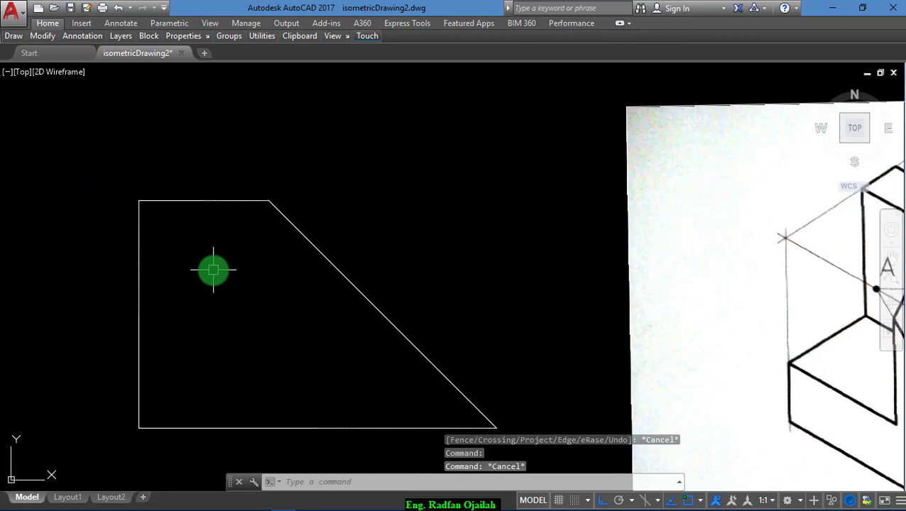
pyautogui.write('dist')
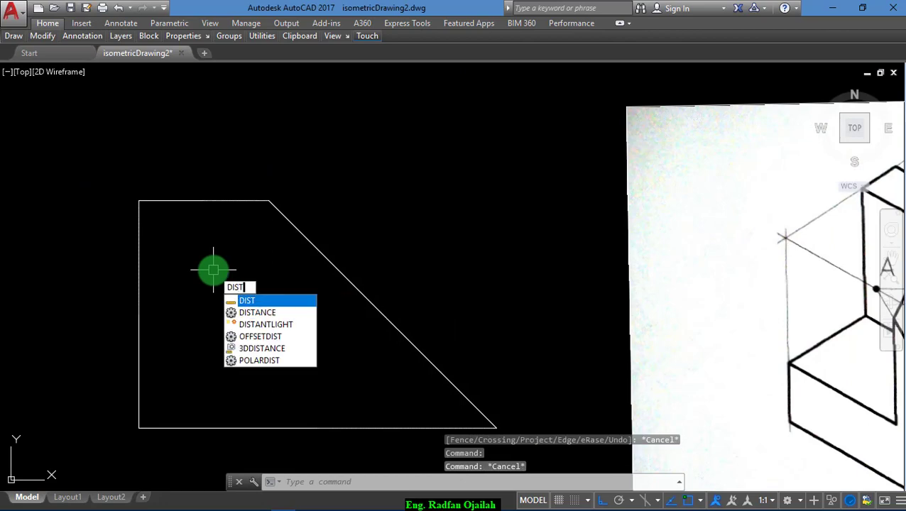
pyautogui.press('Return')
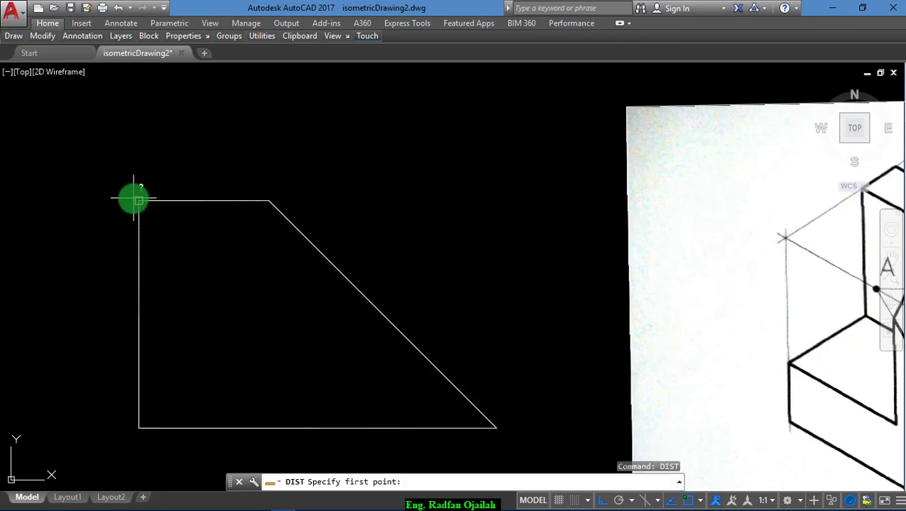
pyautogui.click(139, 201)
pyautogui.click(272, 200)
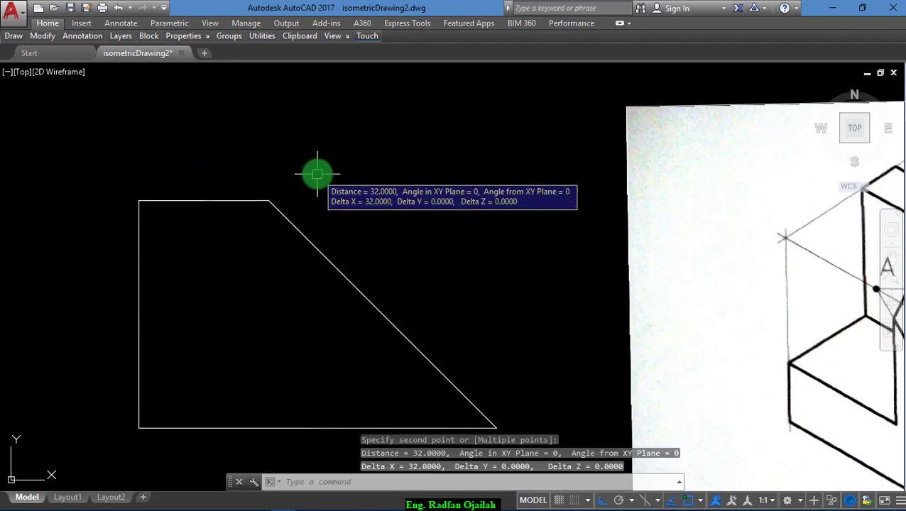
# - Erase all four lines of the 2D front view
pyautogui.scroll(-2, 330, 217)
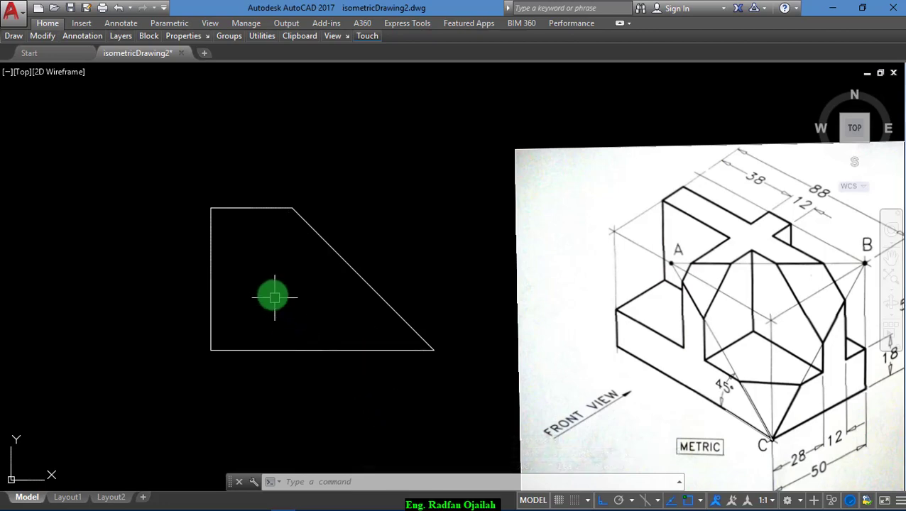
pyautogui.click(429, 131)
pyautogui.click(152, 407)
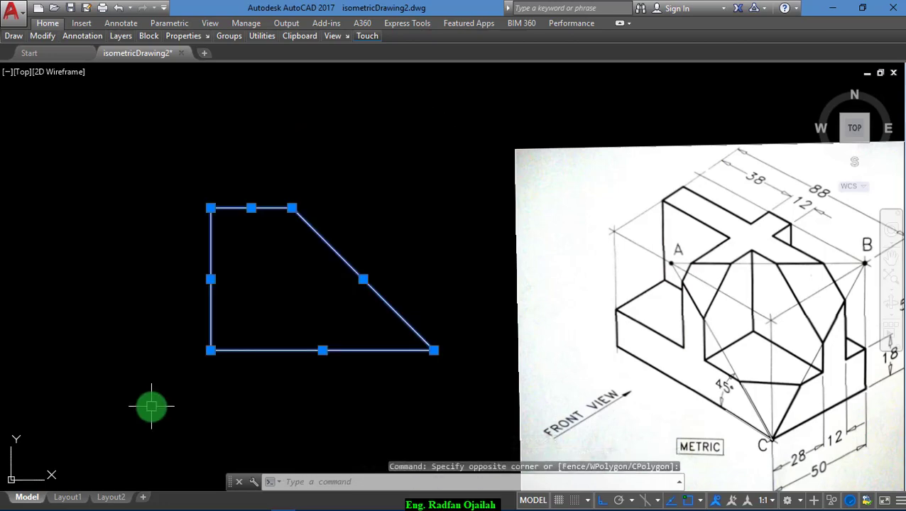
pyautogui.press('Delete')
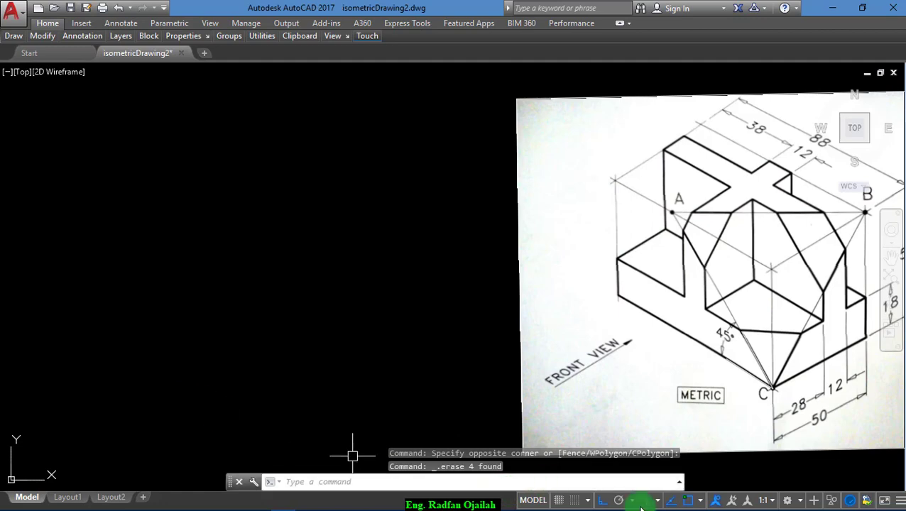
# - Change the drafting settings' snap type from rectangular to isometric snap
pyautogui.rightClick(683, 498)
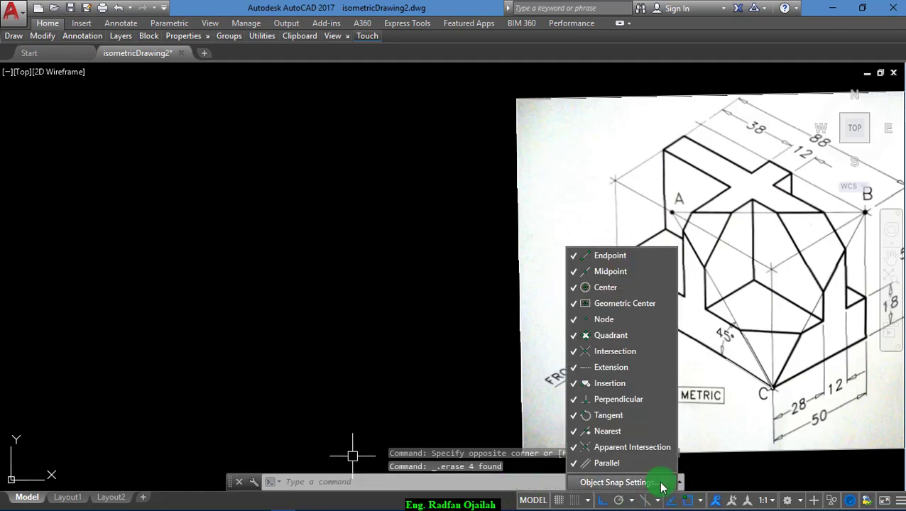
pyautogui.click(664, 483)
pyautogui.click(321, 128)
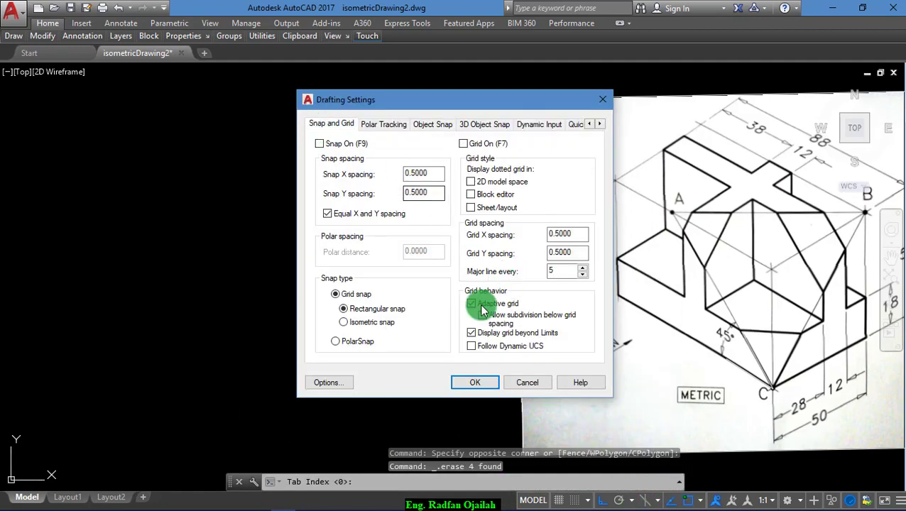
pyautogui.click(363, 323)
pyautogui.click(468, 382)
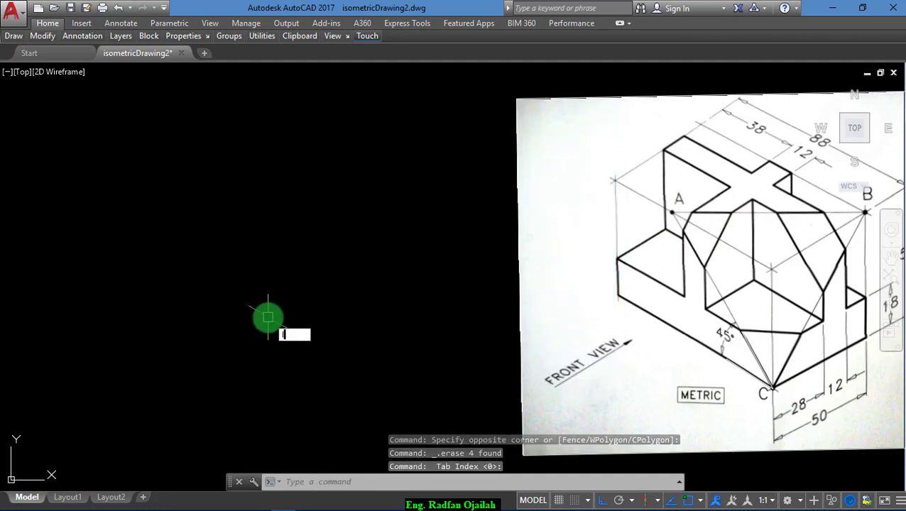
# - Draw an 88-unit isometric base line at 330° in the empty area beside the reference image
pyautogui.write('l')
pyautogui.press('Return')
pyautogui.click(144, 268)
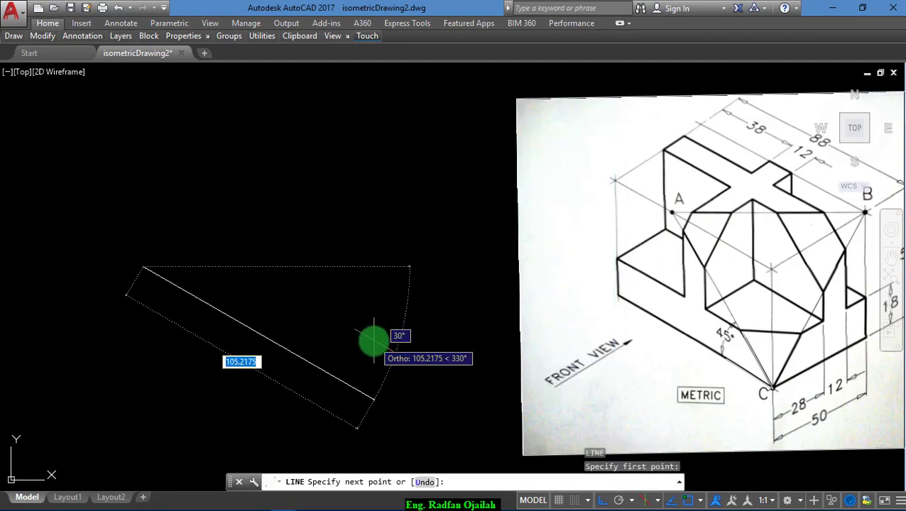
pyautogui.write('88')
pyautogui.press('Return')
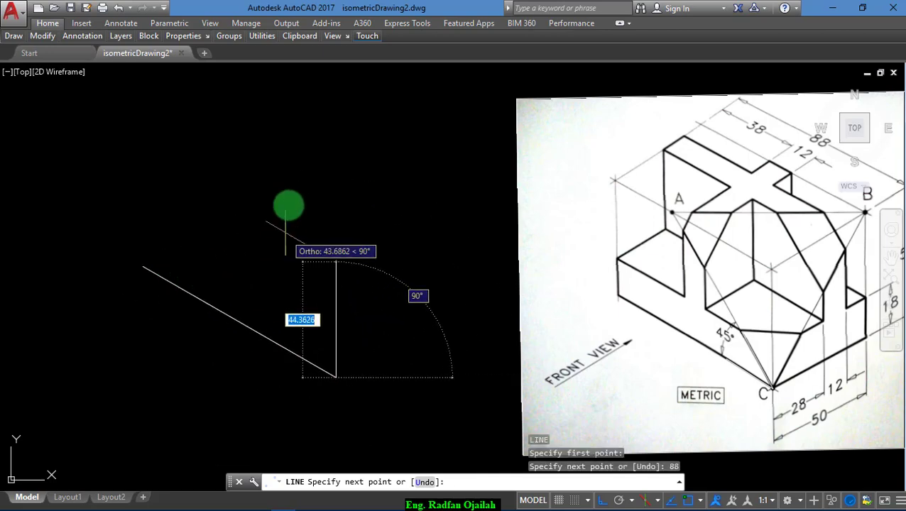
pyautogui.press('Escape')
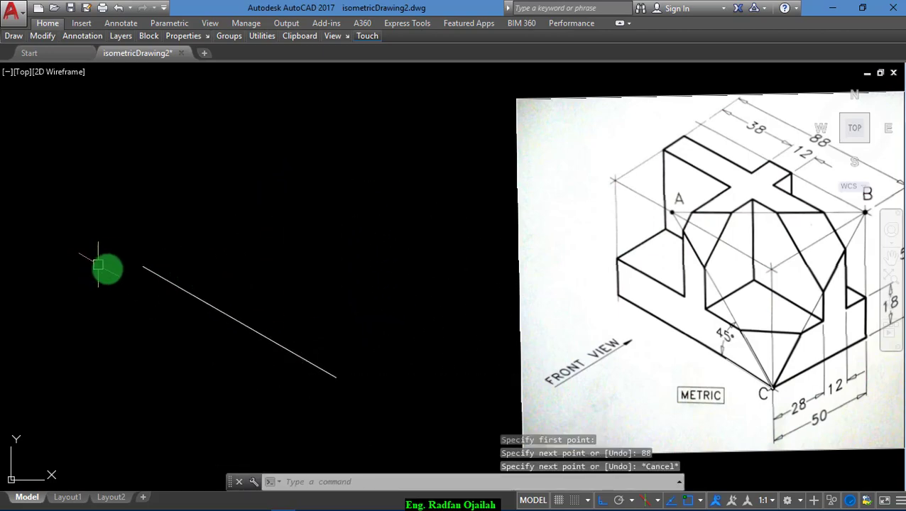
# - Draw a 56-unit vertical line upward from the upper-left end of the isometric base line
pyautogui.press('Return')
pyautogui.click(144, 266)
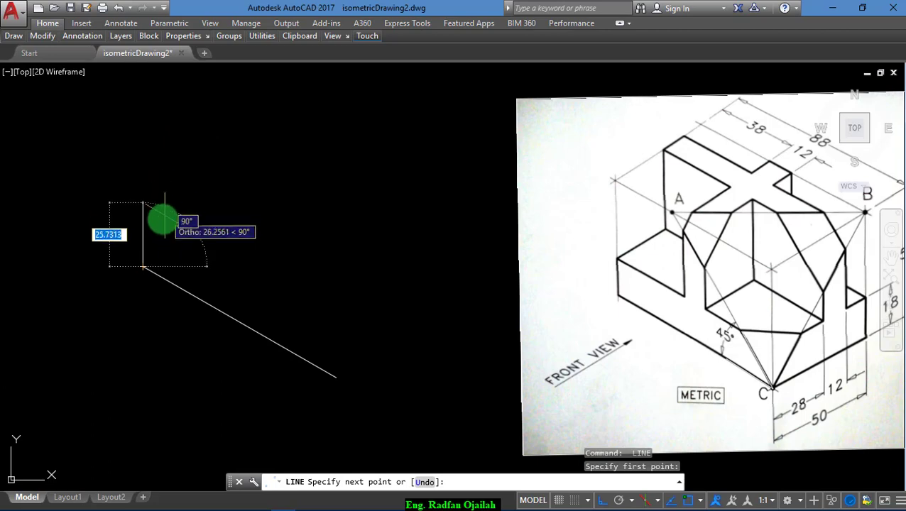
pyautogui.scroll(-1, 162, 216)
pyautogui.scroll(1, 122, 196)
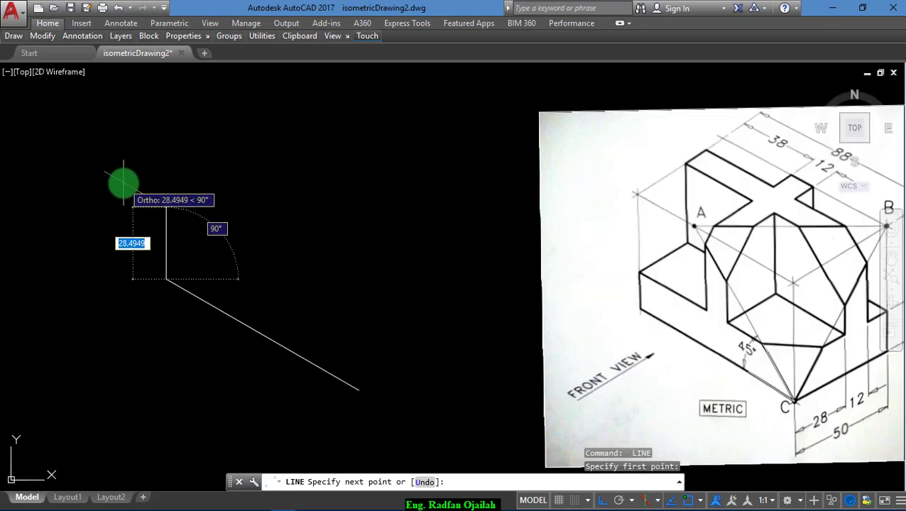
pyautogui.write('56')
pyautogui.press('Return')
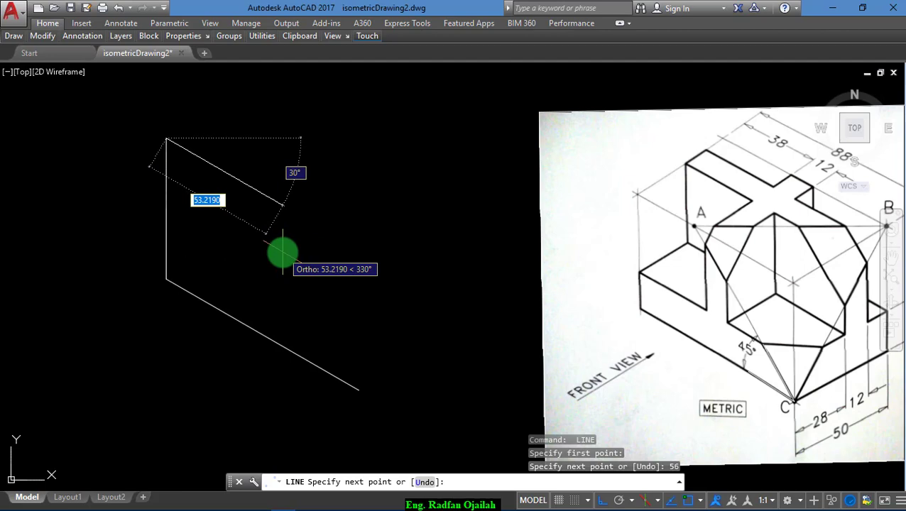
# - Continue with a 32-unit line at 330° and a sloping line down to the base line's lower-right end
pyautogui.write('3')
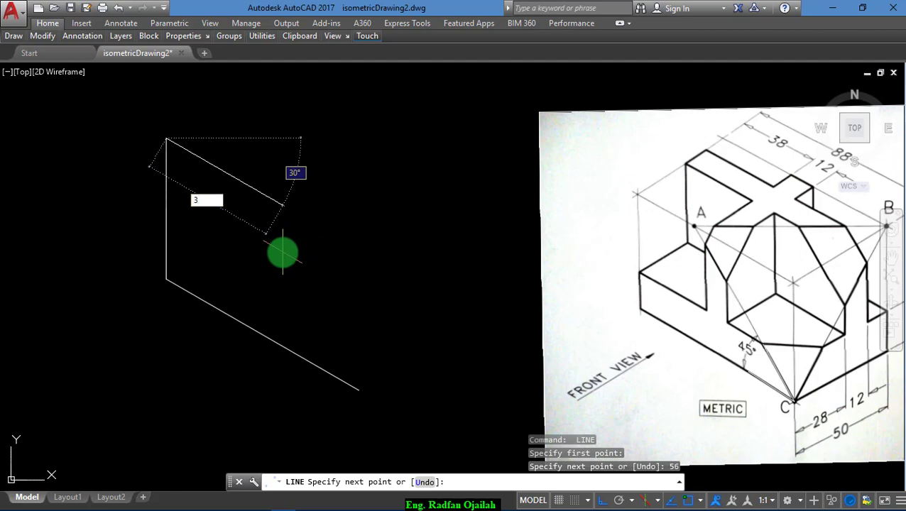
pyautogui.write('2')
pyautogui.press('Return')
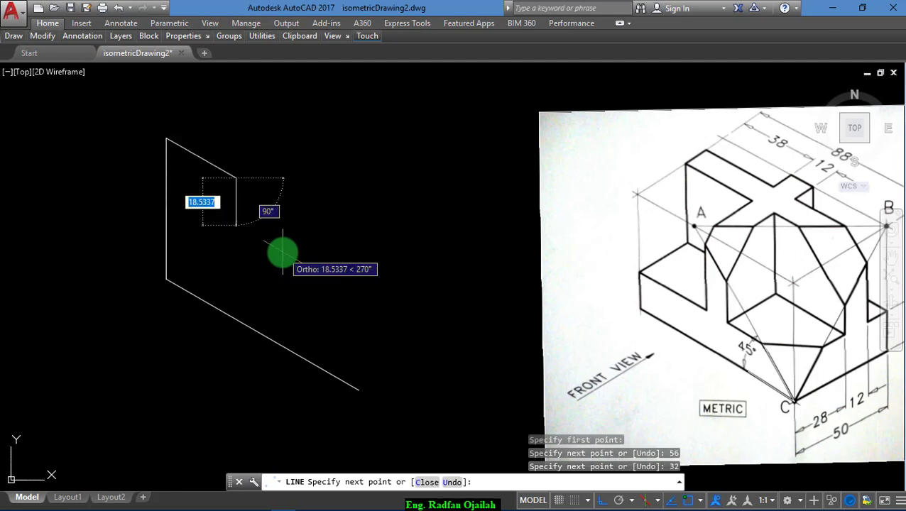
pyautogui.click(359, 390)
pyautogui.press('Return')
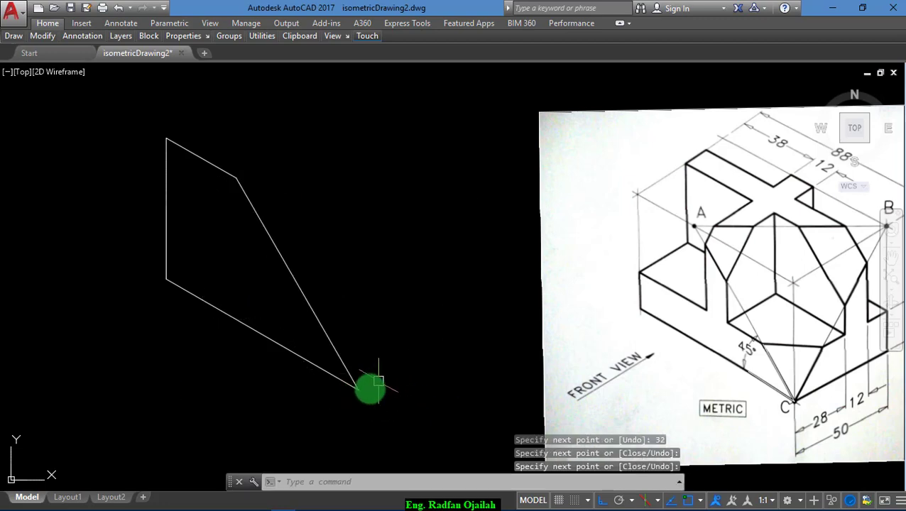
# - Copy the 56-unit vertical line from its lower end to the lower-right end of the base line
pyautogui.scroll(-2, 330, 408)
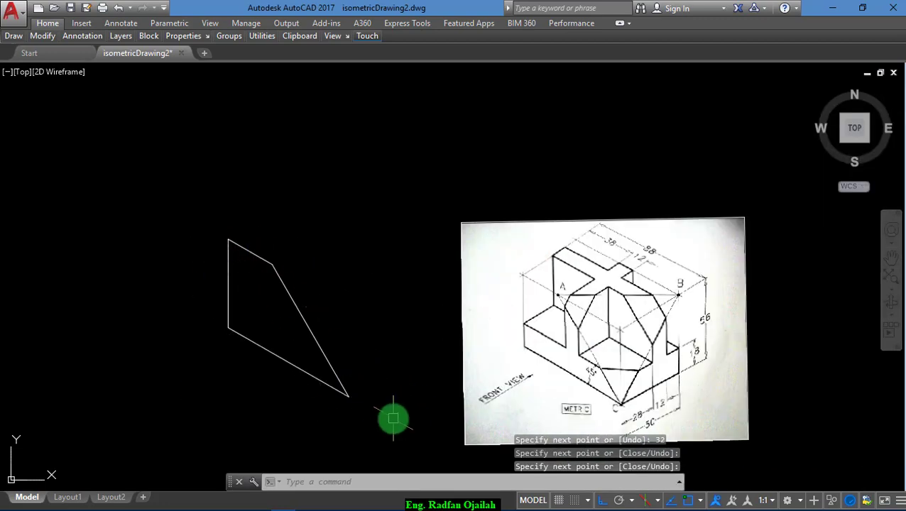
pyautogui.press('Return')
pyautogui.press('Escape')
pyautogui.write('co')
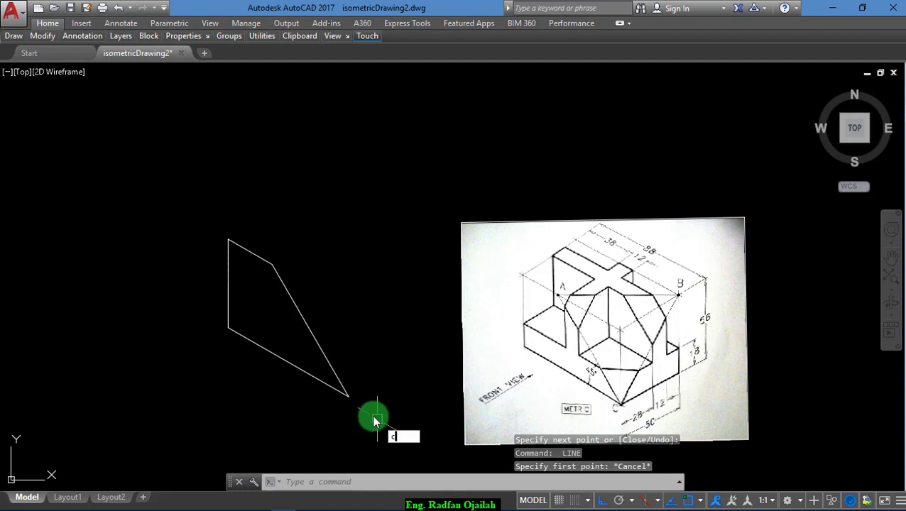
pyautogui.press('Return')
pyautogui.click(226, 313)
pyautogui.press('Return')
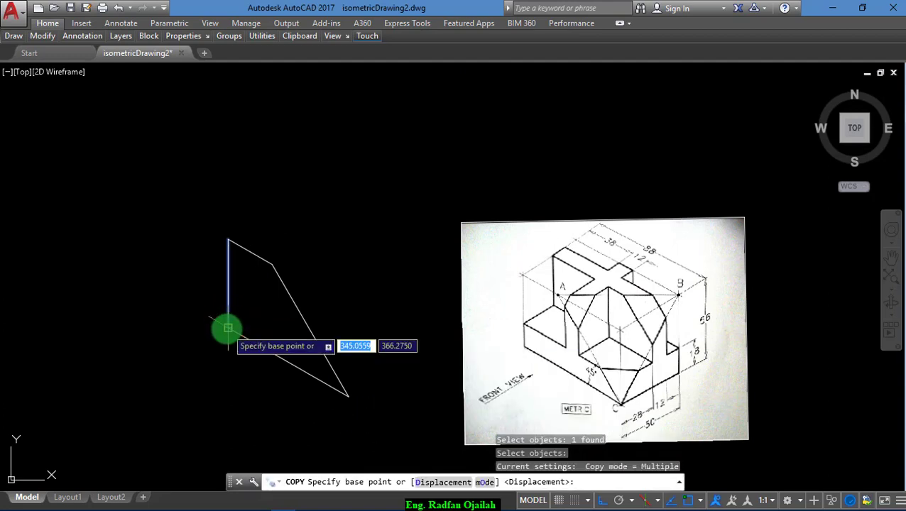
pyautogui.click(228, 328)
pyautogui.press('Escape')
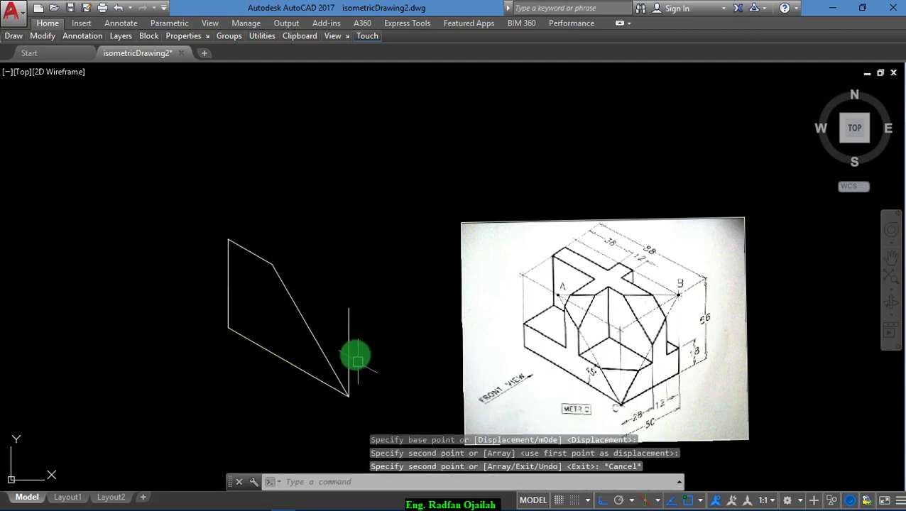
# - Draw a line from the top of the copied vertical to the upper end of the sloping line
pyautogui.write('l')
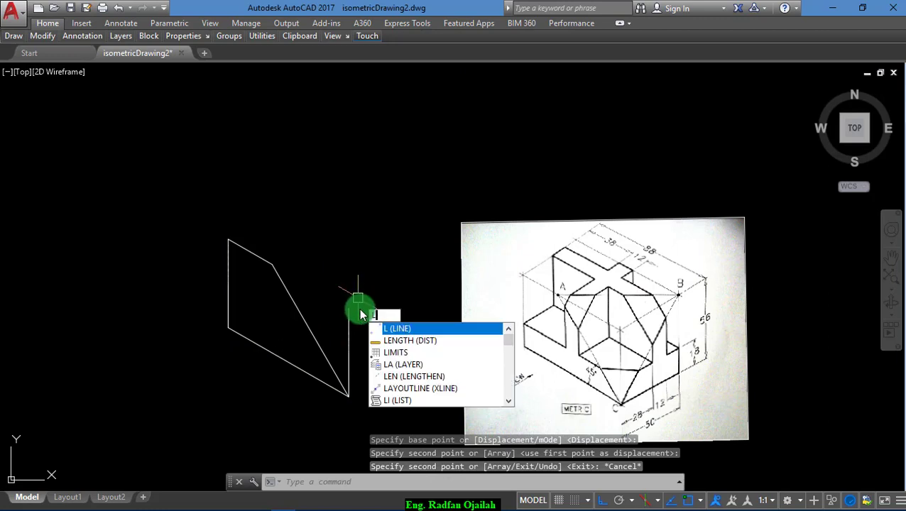
pyautogui.press('Return')
pyautogui.click(348, 309)
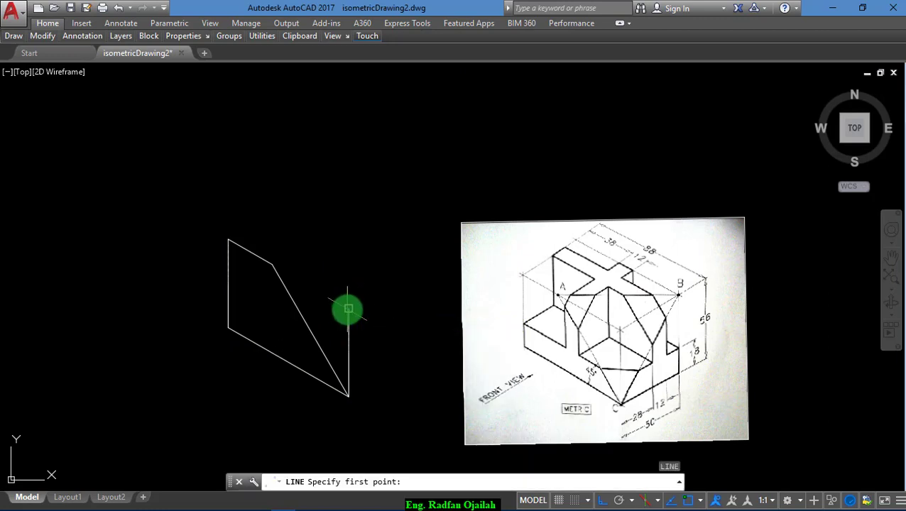
pyautogui.click(274, 265)
pyautogui.press('Escape')
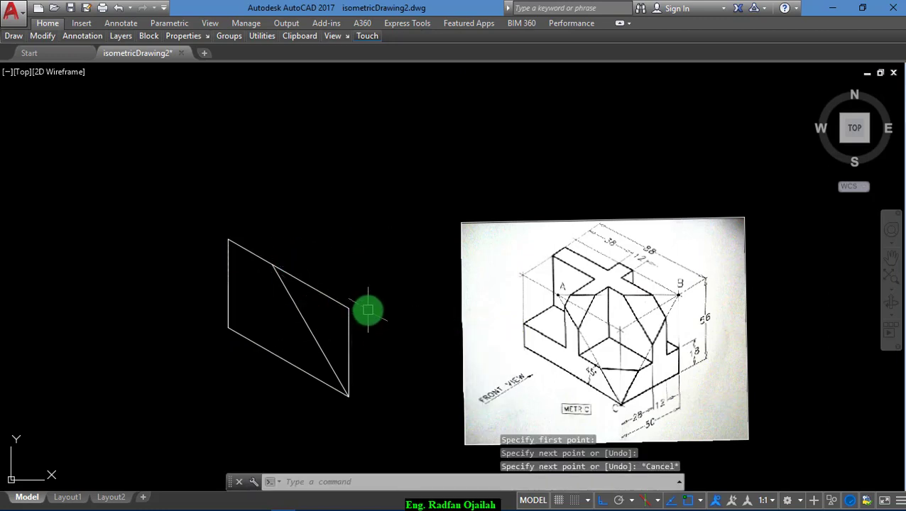
# - Erase the line joining the right vertical's top to the upper end of the sloping line
pyautogui.write('ct o')
pyautogui.press('Return')
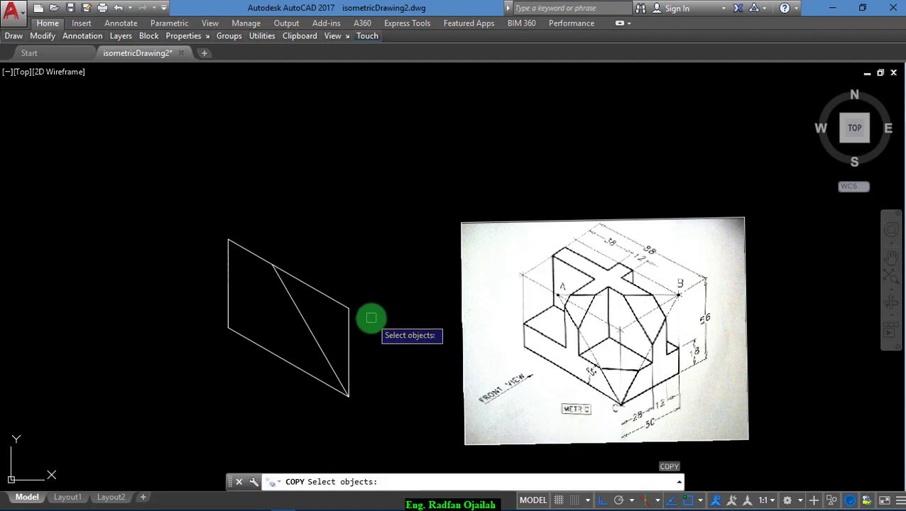
pyautogui.press('Escape')
pyautogui.click(326, 294)
pyautogui.press('Delete')
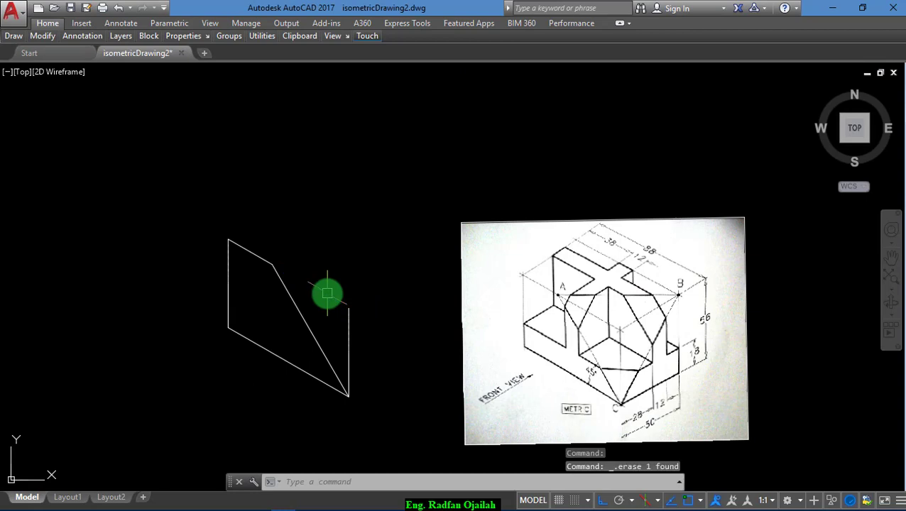
# - Draw one full upper edge from the top of the right vertical to the top of the left vertical
pyautogui.write('l')
pyautogui.press('Return')
pyautogui.click(348, 308)
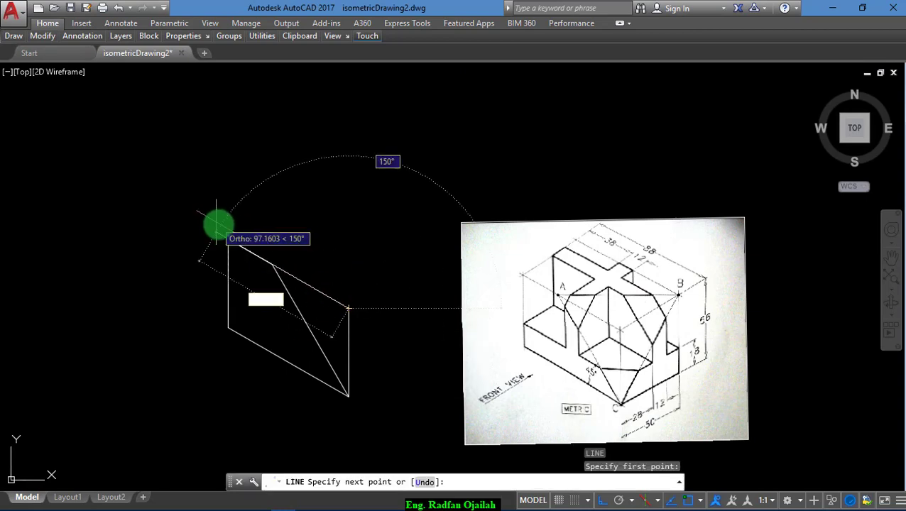
pyautogui.click(228, 239)
pyautogui.press('Return')
# - Copy the front face's four outline lines 50 units back along the 30° axis from the lower-right corner, using Isoplane Top
pyautogui.write('c')
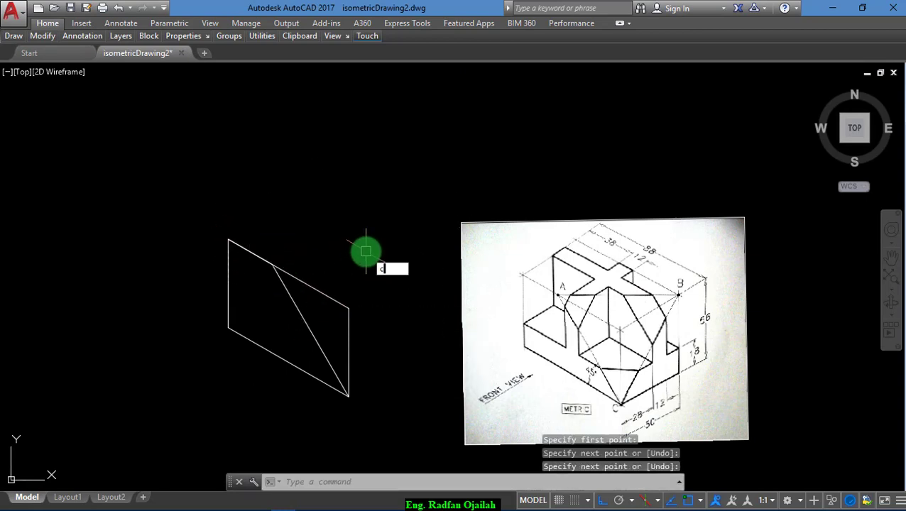
pyautogui.write('t o')
pyautogui.press('Return')
pyautogui.click(339, 304)
pyautogui.click(348, 322)
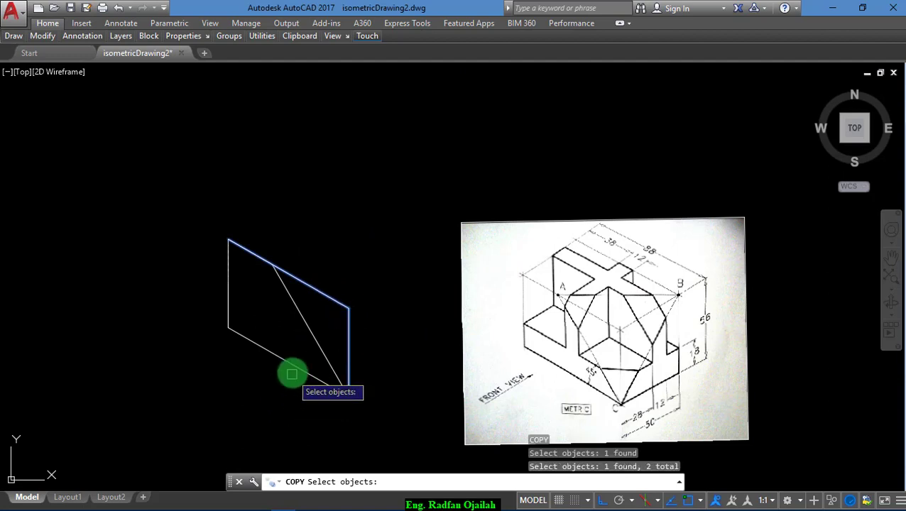
pyautogui.click(250, 340)
pyautogui.click(227, 314)
pyautogui.press('Return')
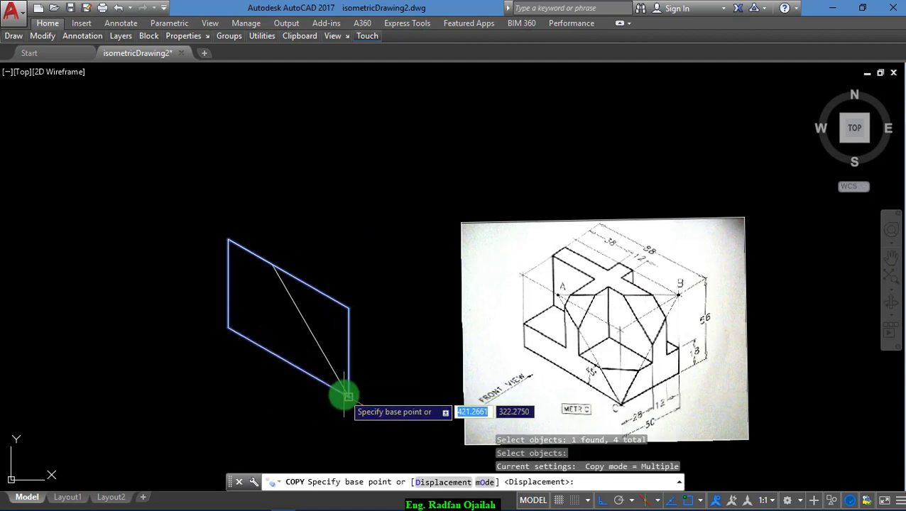
pyautogui.click(348, 396)
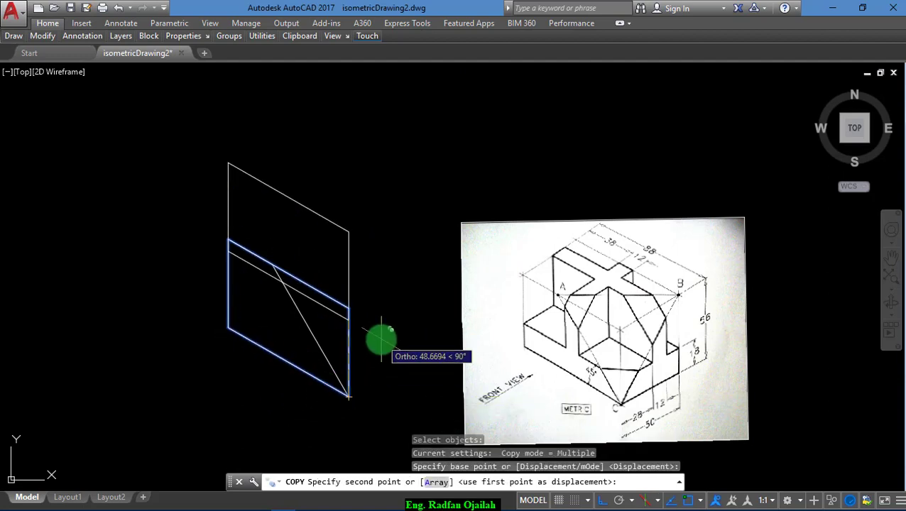
pyautogui.press('F5')
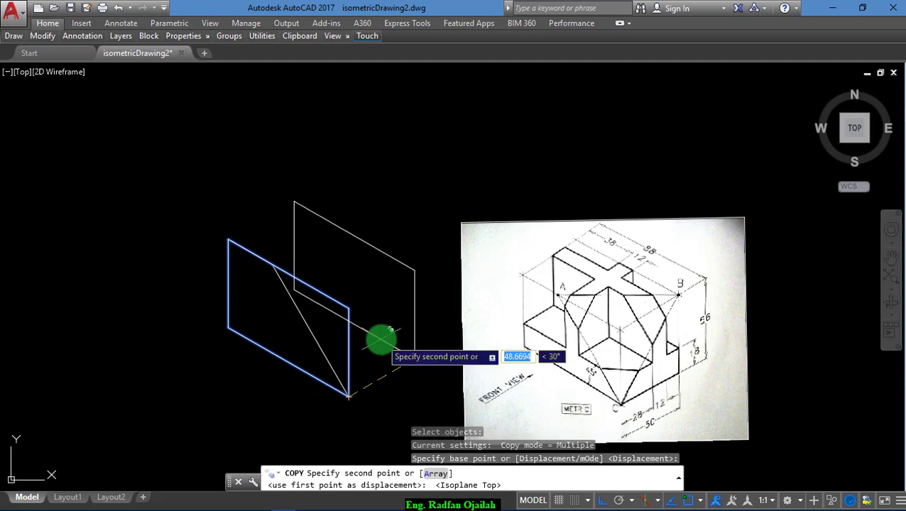
pyautogui.scroll(-2, 618, 347)
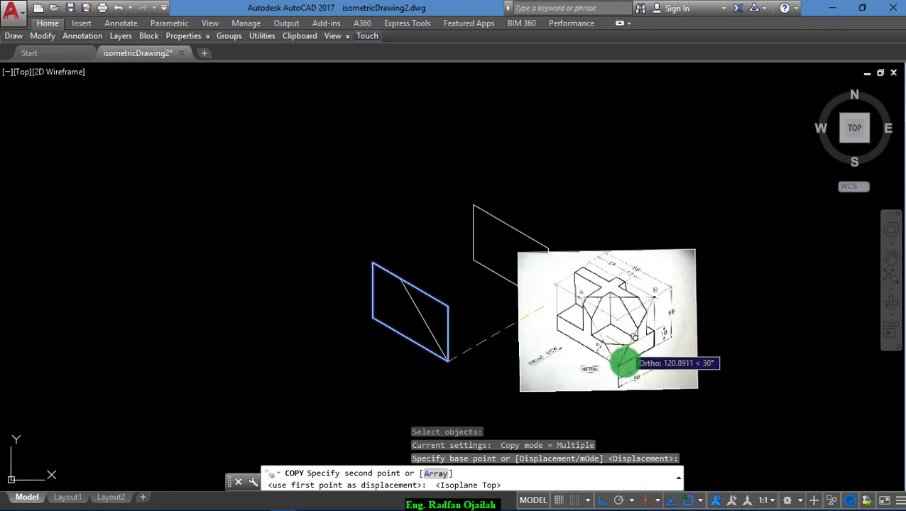
pyautogui.scroll(4, 629, 391)
pyautogui.scroll(2, 632, 402)
pyautogui.scroll(-5, 615, 390)
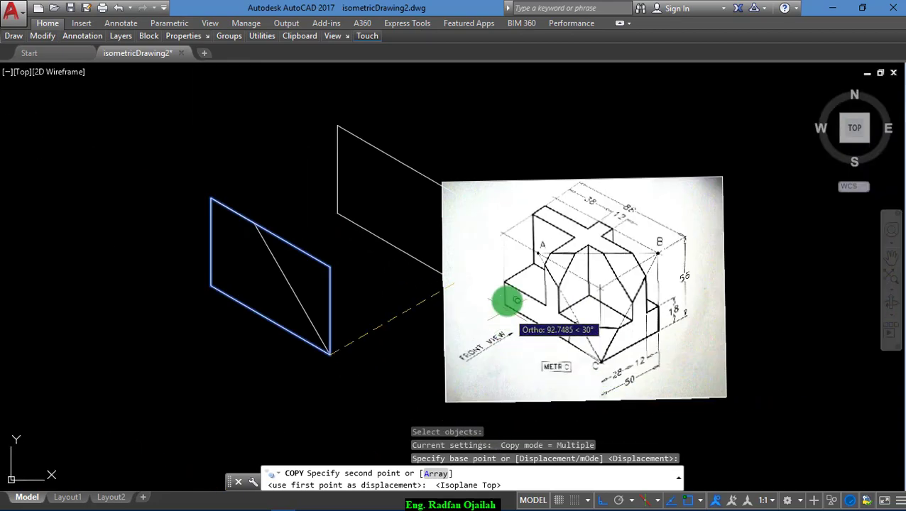
pyautogui.write('5')
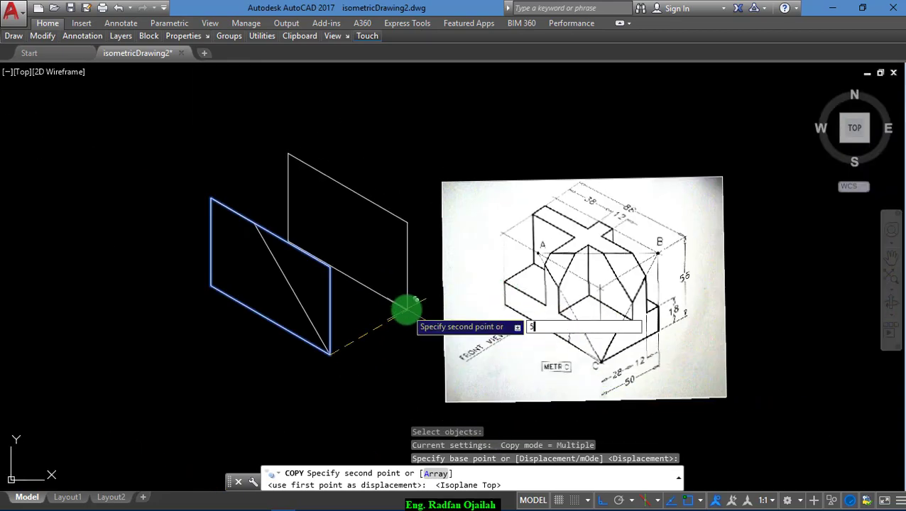
pyautogui.write('0')
pyautogui.press('Return')
pyautogui.press('Return')
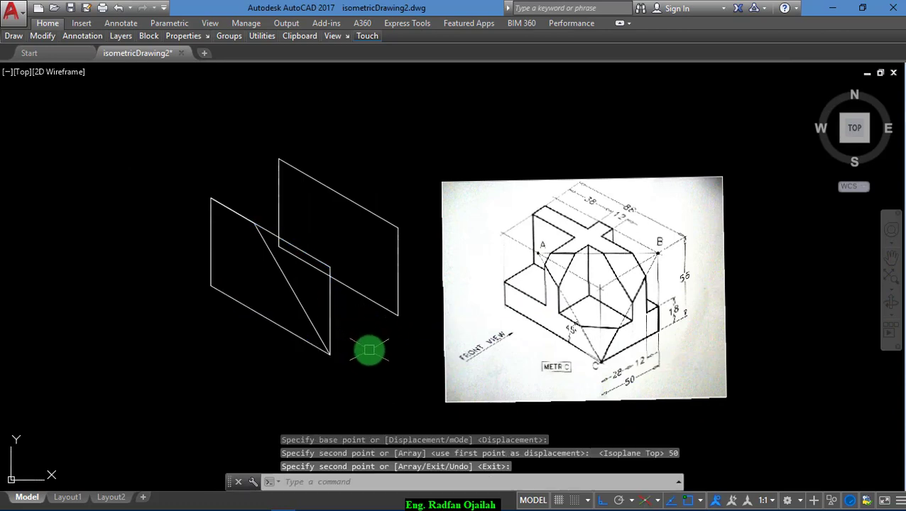
# - Draw the lower depth edge joining the lower-right corners of the back and front faces
pyautogui.press('l')
pyautogui.press('Return')
pyautogui.click(398, 314)
pyautogui.click(330, 354)
pyautogui.rightClick(372, 392)
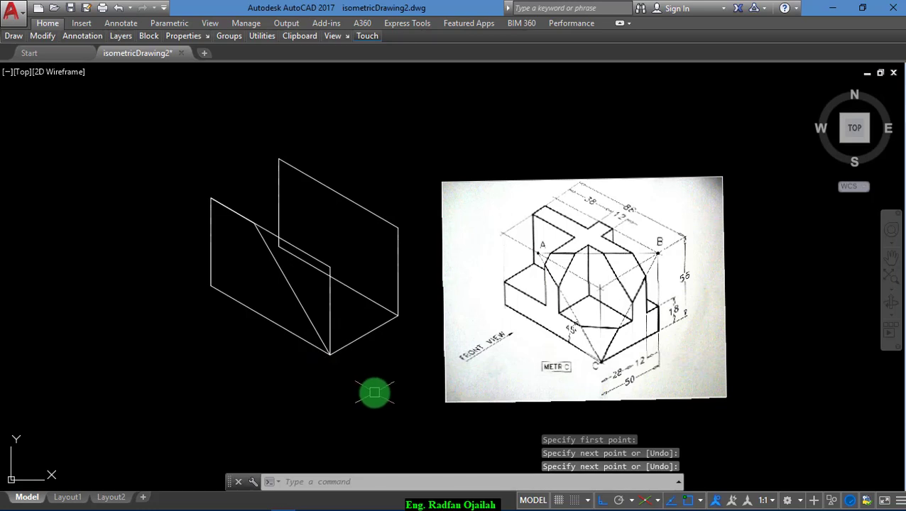
# - Copy the lower depth edge to the upper-right and upper-left corners of the front face
pyautogui.write('c')
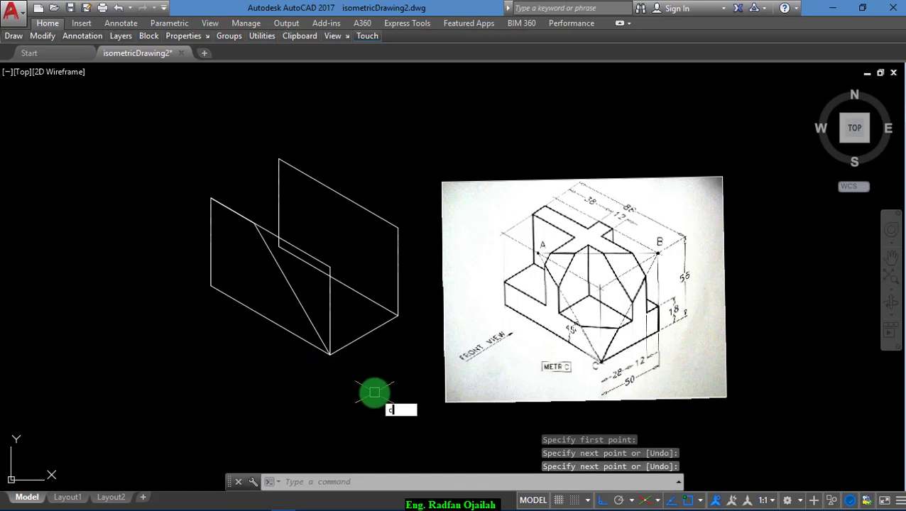
pyautogui.write('o')
pyautogui.press('Return')
pyautogui.click(334, 351)
pyautogui.press('Return')
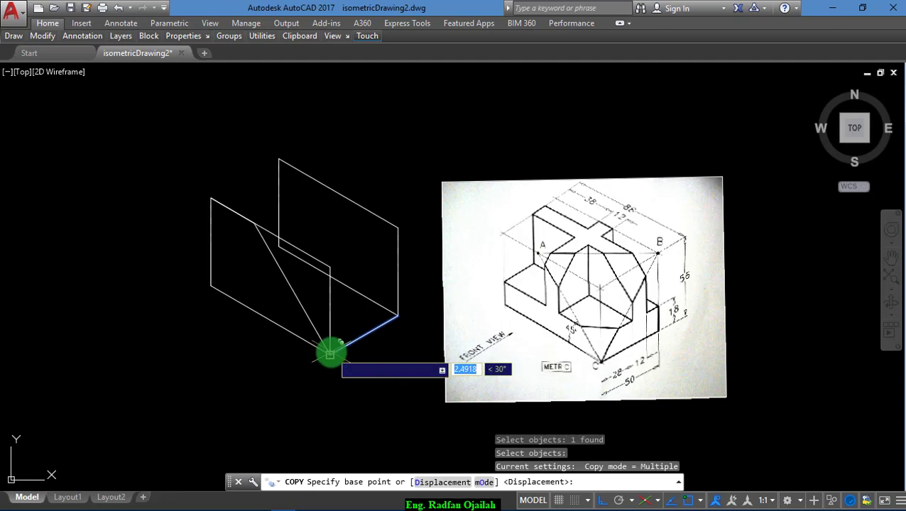
pyautogui.click(329, 353)
pyautogui.click(211, 284)
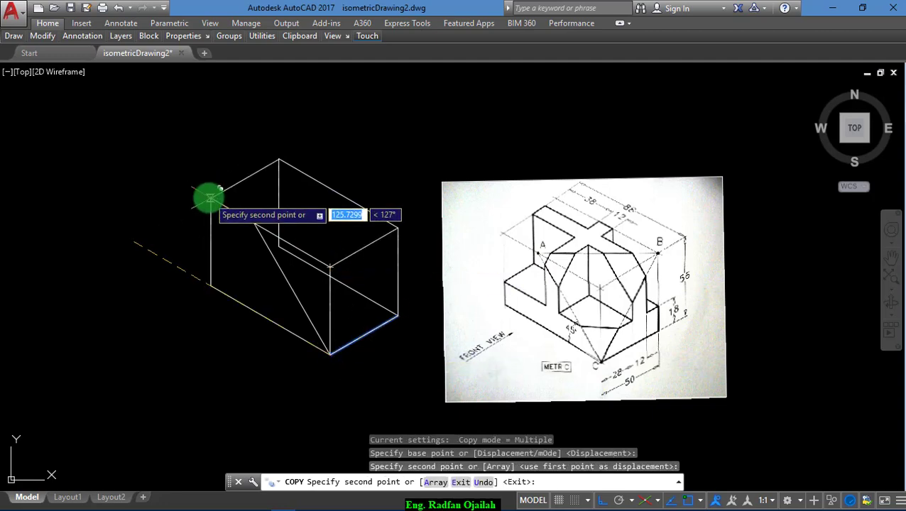
pyautogui.click(210, 200)
pyautogui.press('Escape')
# - Erase the box's hidden back-left vertical line and hidden back base line
pyautogui.scroll(4, 277, 215)
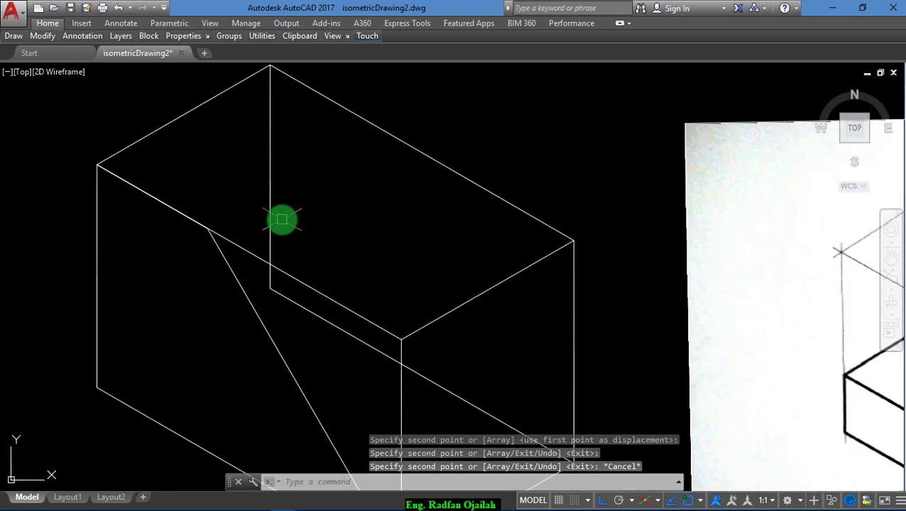
pyautogui.click(268, 211)
pyautogui.click(328, 322)
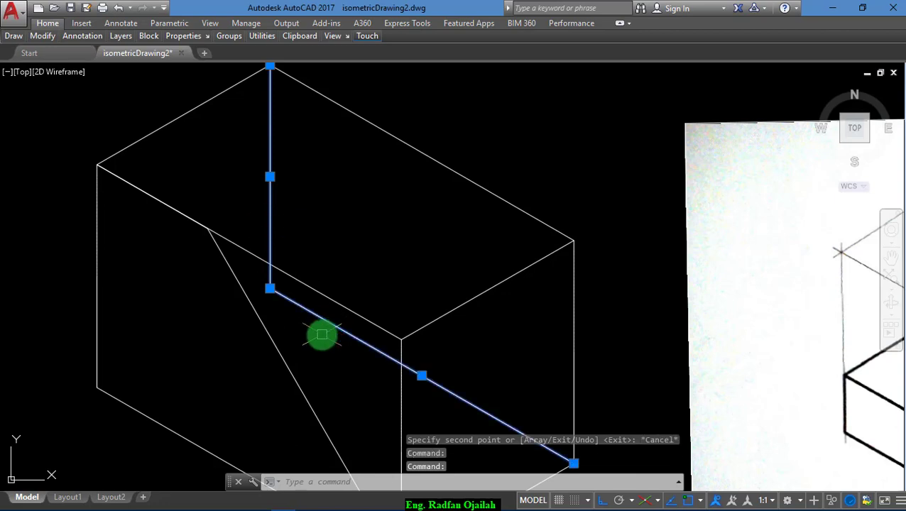
pyautogui.press('Delete')
pyautogui.scroll(-4, 347, 339)
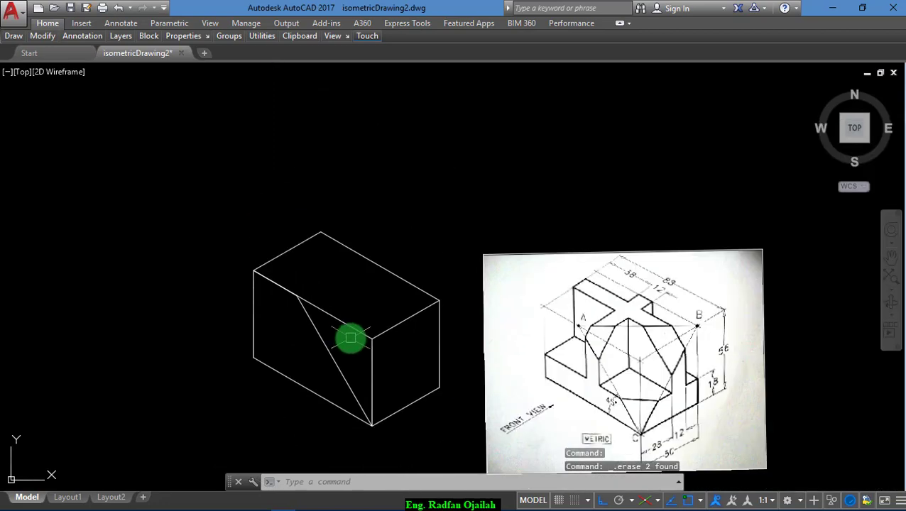
# - Draw an 18-unit vertical line up from the rear lower corner of the right face, using Isoplane Right
pyautogui.scroll(3, 424, 364)
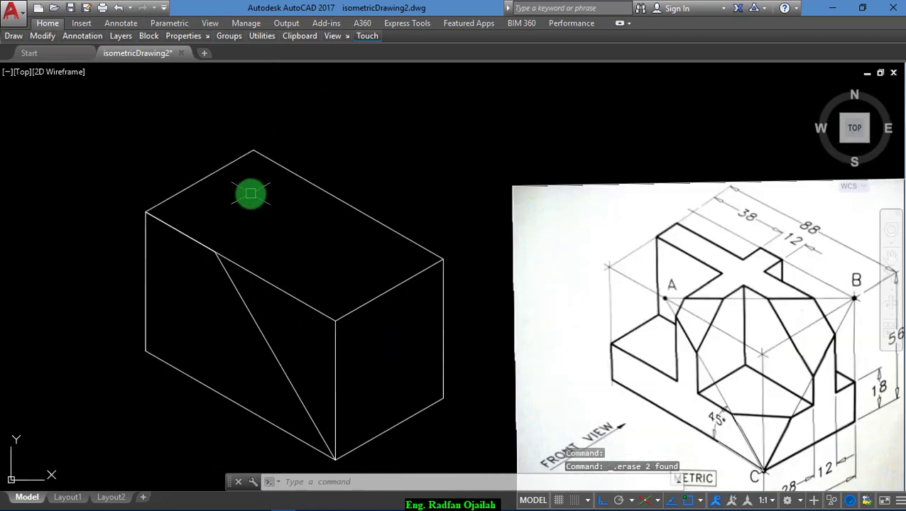
pyautogui.scroll(-3, 251, 194)
pyautogui.scroll(3, 514, 318)
pyautogui.scroll(-3, 513, 318)
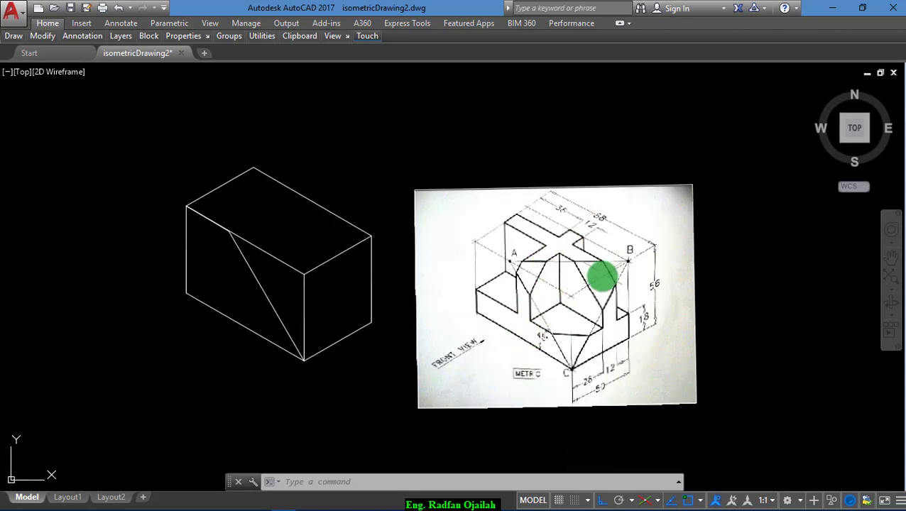
pyautogui.scroll(2, 602, 277)
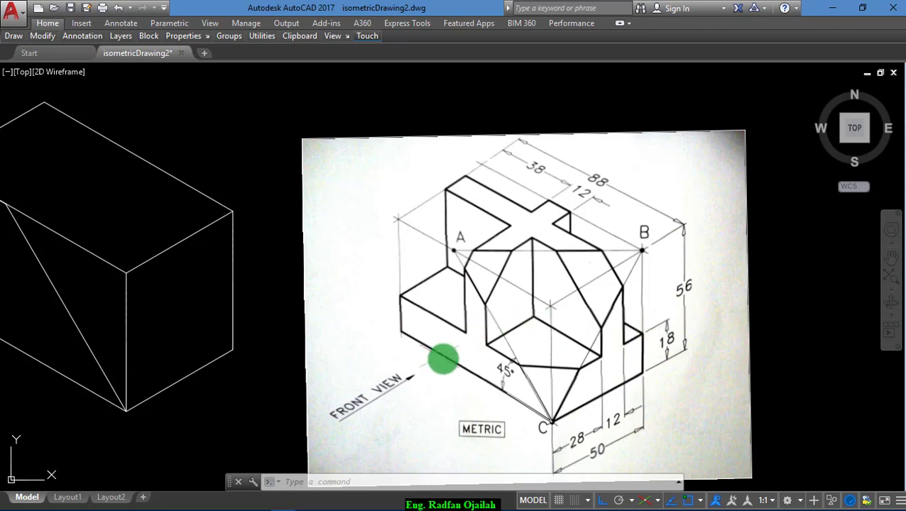
pyautogui.write('l')
pyautogui.press('Return')
pyautogui.click(231, 350)
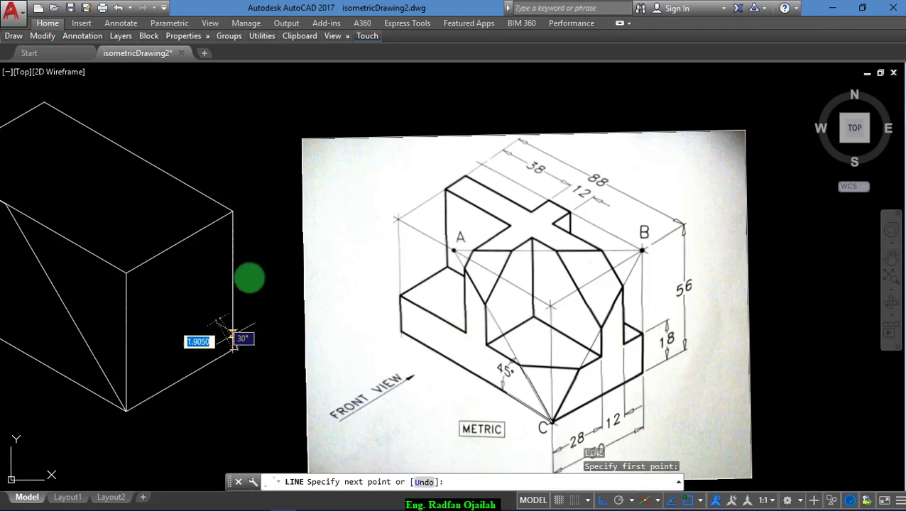
pyautogui.press('F5')
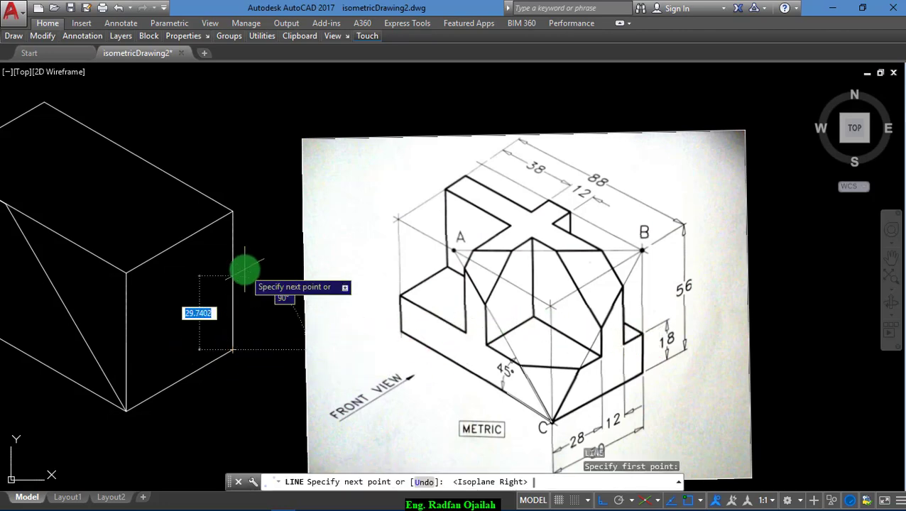
pyautogui.press('Return')
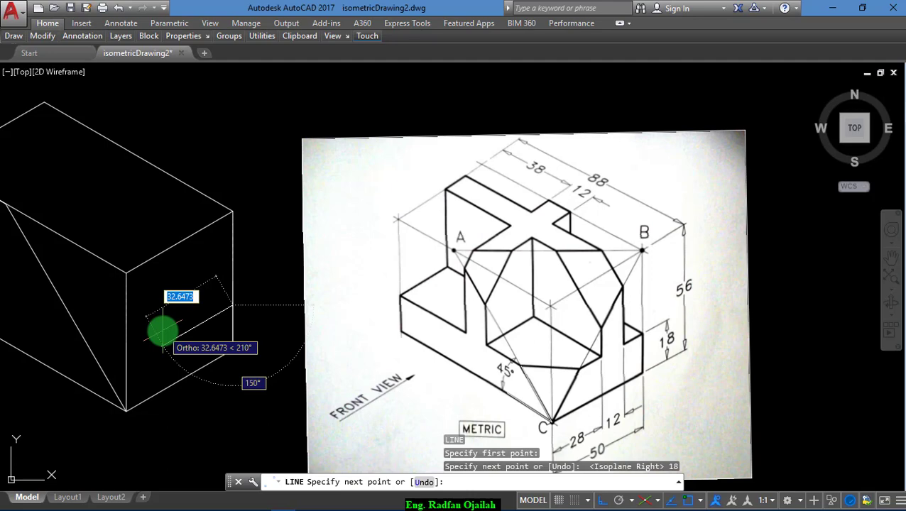
pyautogui.press('Escape')
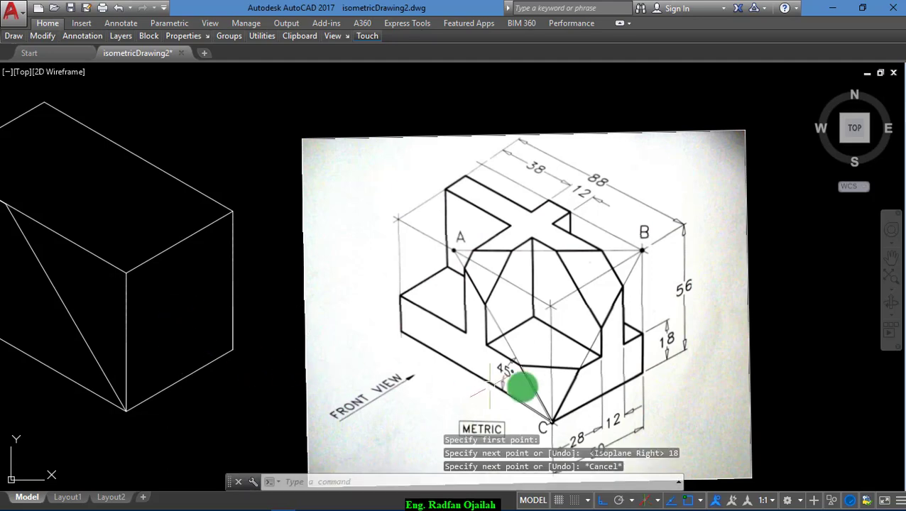
# - Draw a diagonal across the right face from its upper rear corner to the lower front corner C
pyautogui.scroll(2, 581, 446)
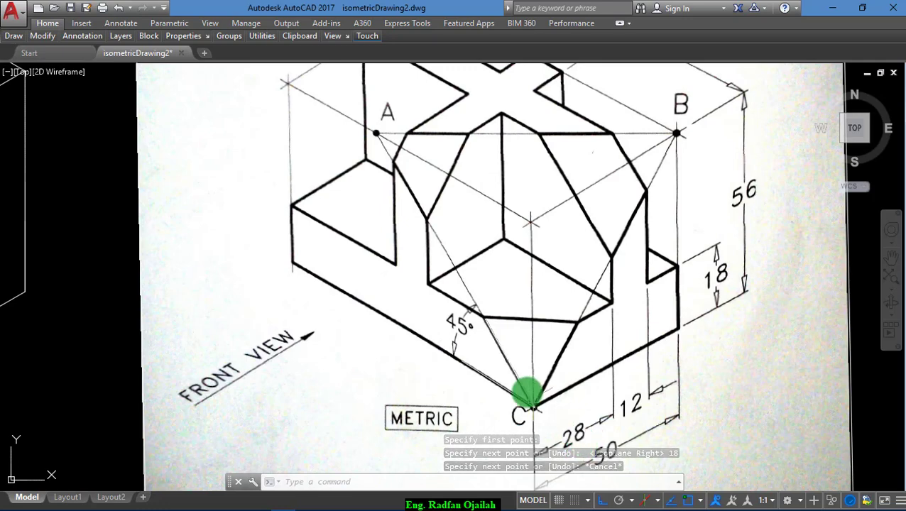
pyautogui.scroll(-2, 625, 369)
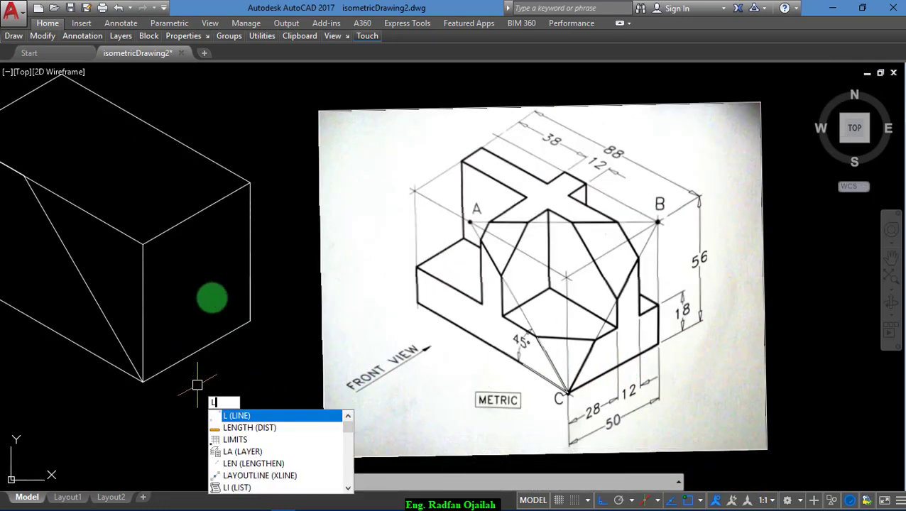
pyautogui.press('Return')
pyautogui.click(249, 183)
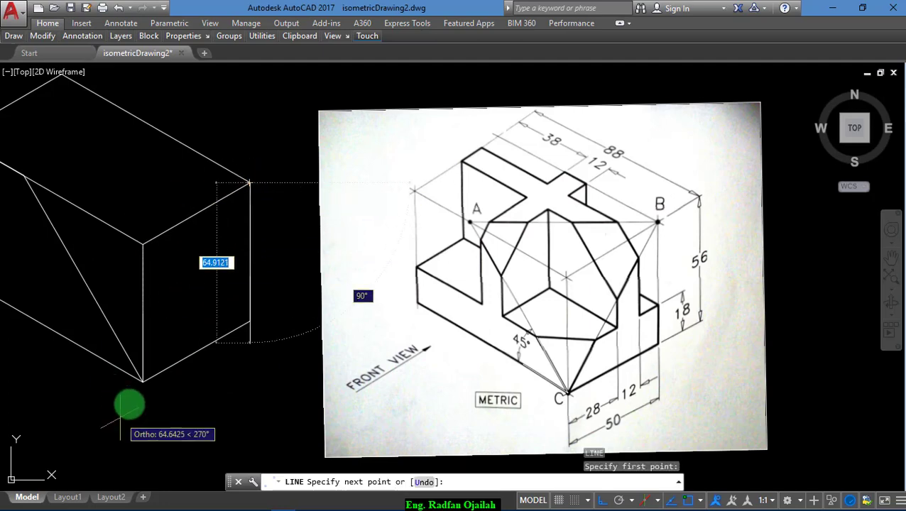
pyautogui.click(144, 381)
pyautogui.press('Return')
# - Draw connected lines from corner C on the right face: 18 units up, 28 units along 30°, and vertically up past the diagonal
pyautogui.write('l')
pyautogui.press('Return')
pyautogui.click(144, 381)
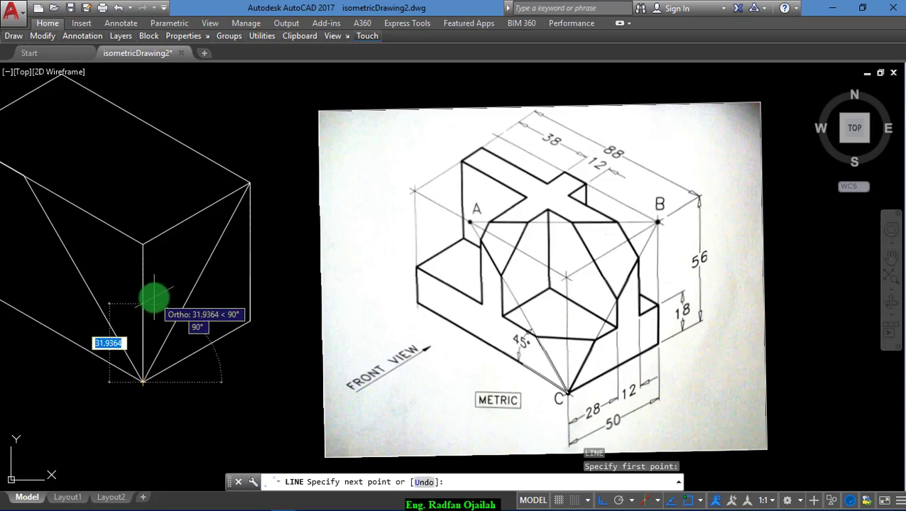
pyautogui.write('1')
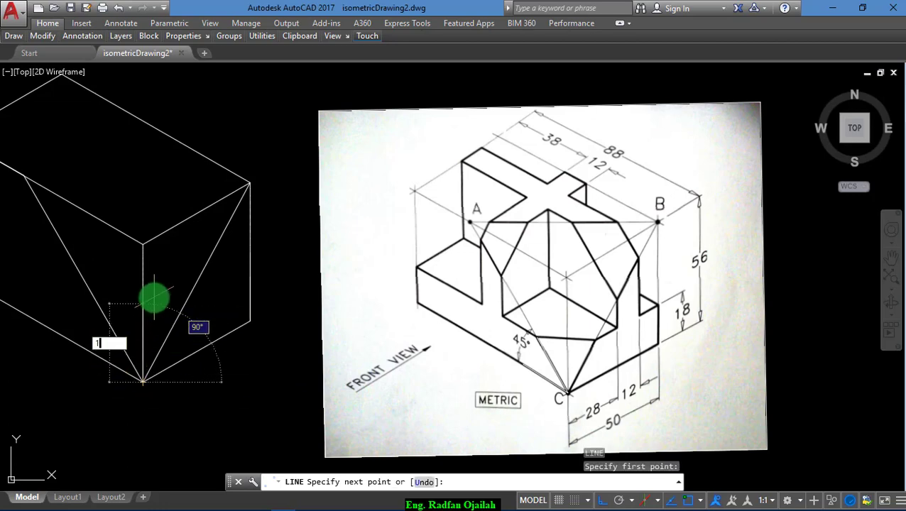
pyautogui.write('8')
pyautogui.press('Return')
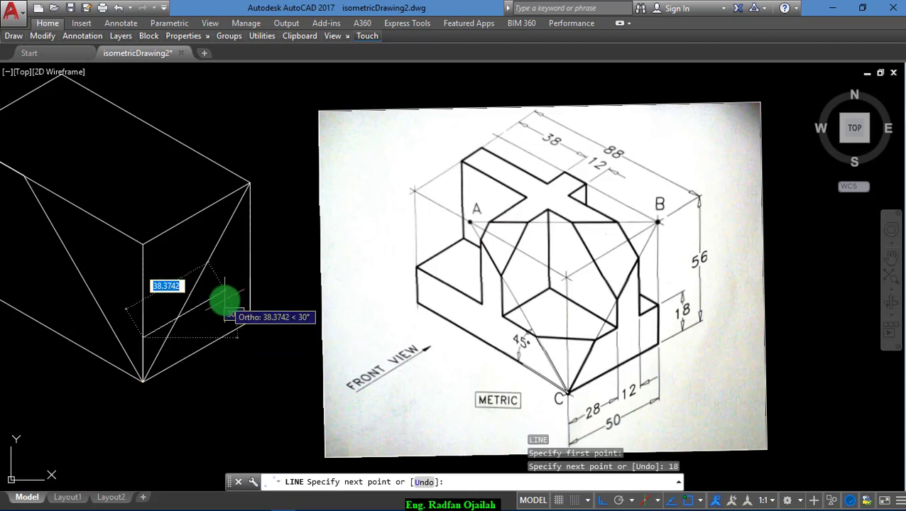
pyautogui.write('28')
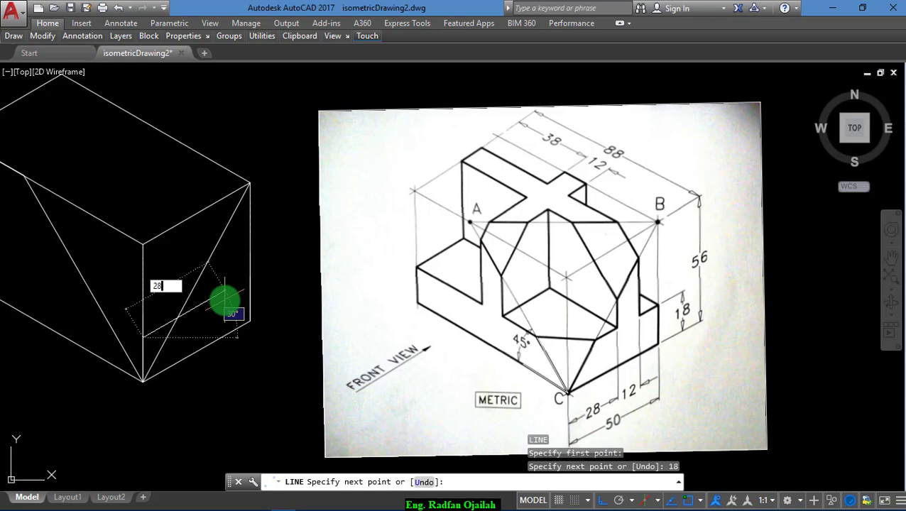
pyautogui.press('Return')
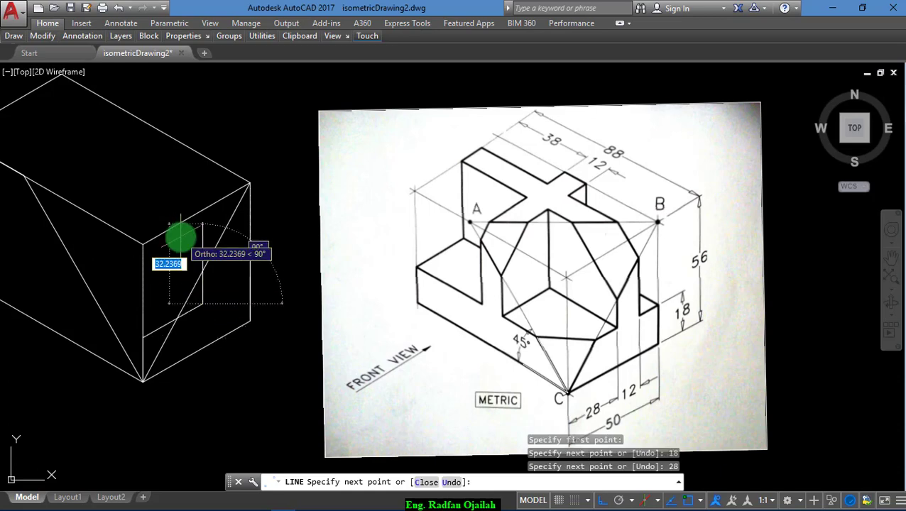
pyautogui.click(187, 244)
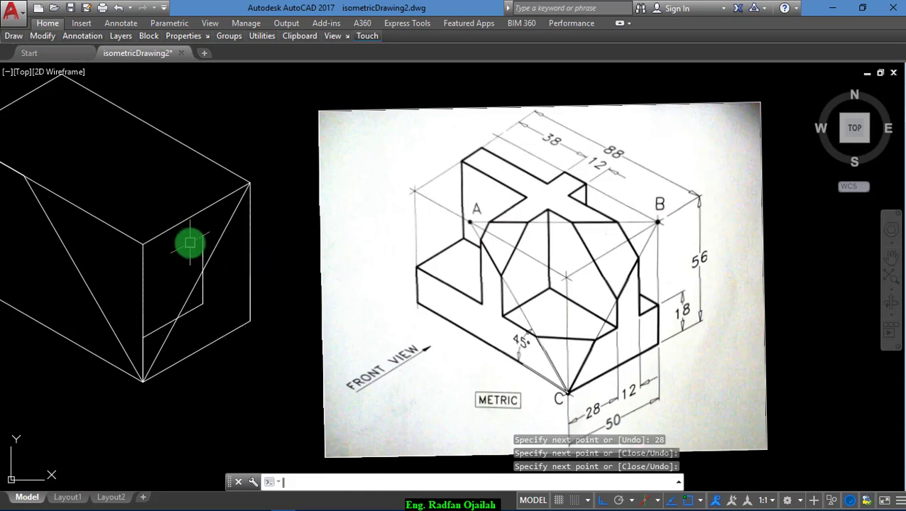
pyautogui.press('Return')
# - Trim the vertical line above the right face's diagonal and the 28-unit line on the front side of it
pyautogui.scroll(2, 201, 271)
pyautogui.scroll(-3, 201, 272)
pyautogui.write('tr')
pyautogui.press('Return')
pyautogui.press('Return')
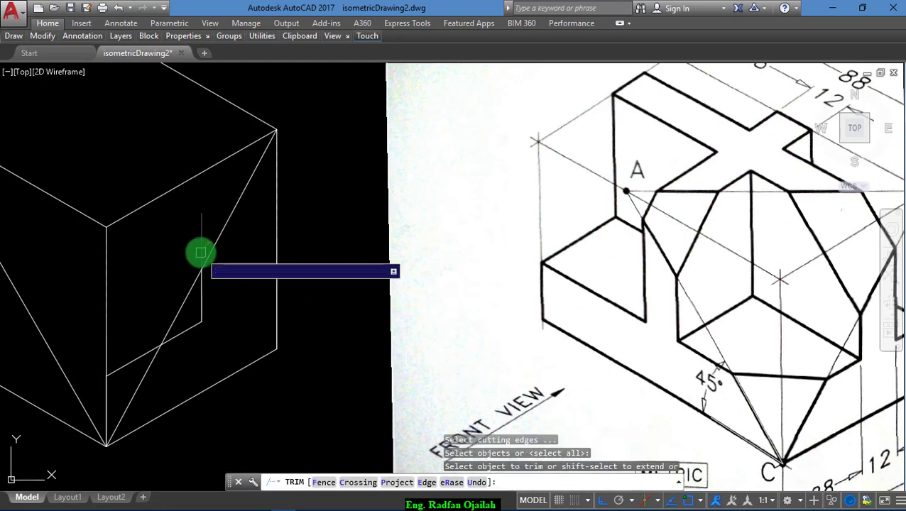
pyautogui.click(134, 360)
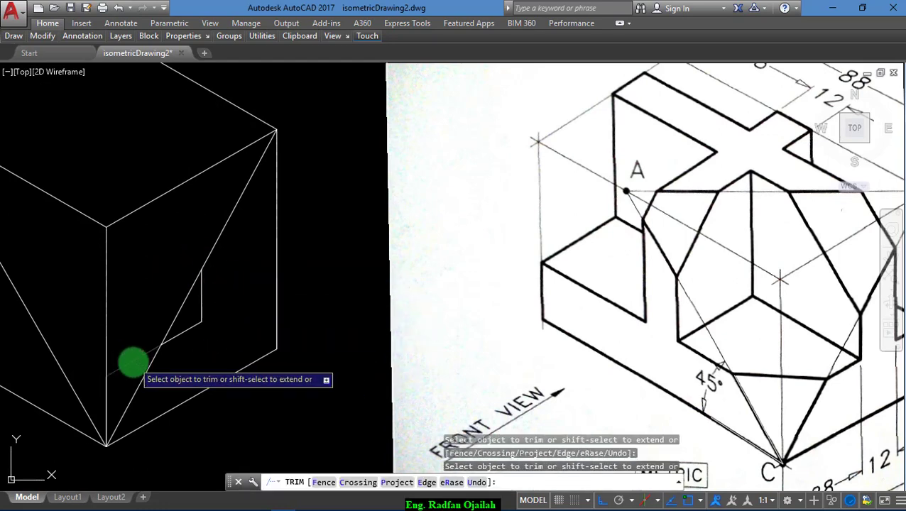
pyautogui.press('Escape')
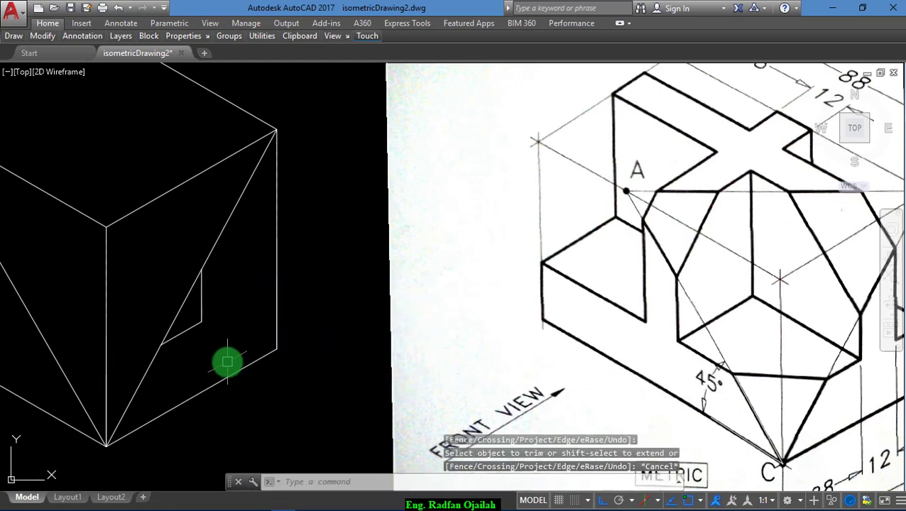
# - Draw connected lines from the inner step corner on the right face: 12 units along 30°, and vertically up to the diagonal
pyautogui.write('l')
pyautogui.press('Return')
pyautogui.click(201, 323)
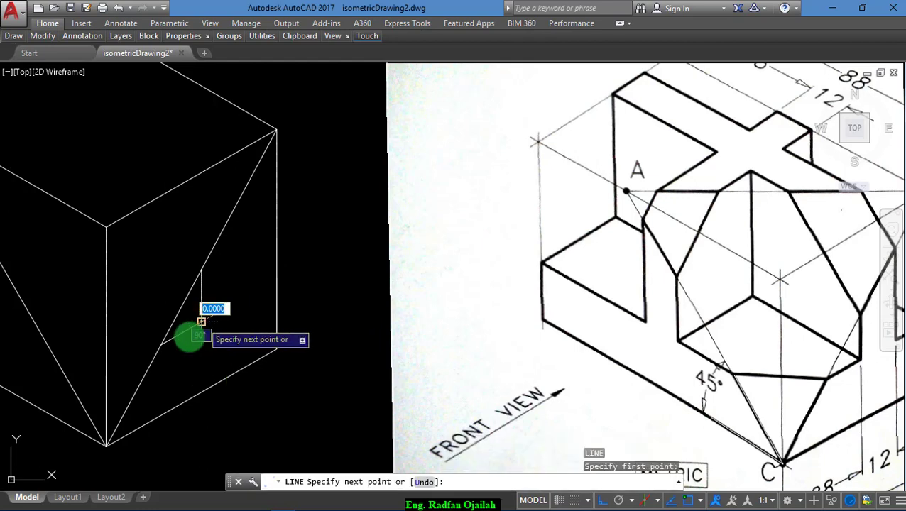
pyautogui.scroll(-2, 170, 352)
pyautogui.scroll(2, 159, 353)
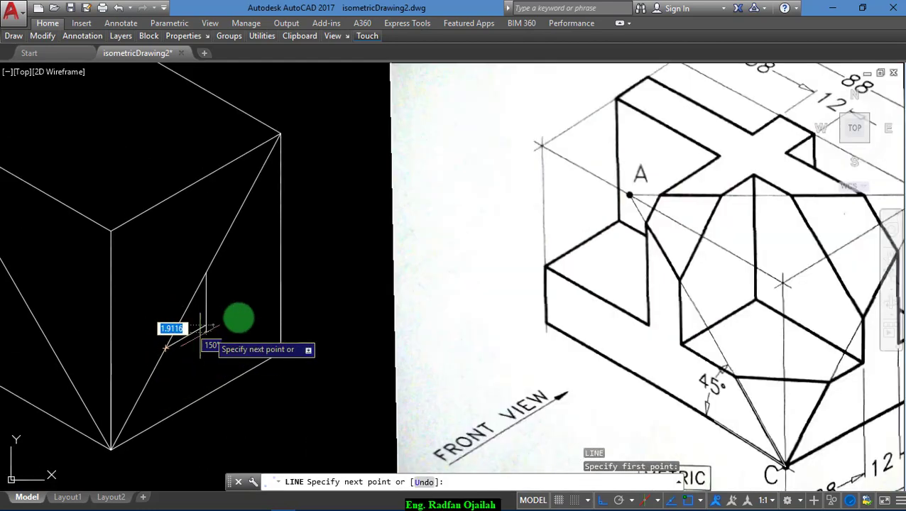
pyautogui.write('12')
pyautogui.press('Return')
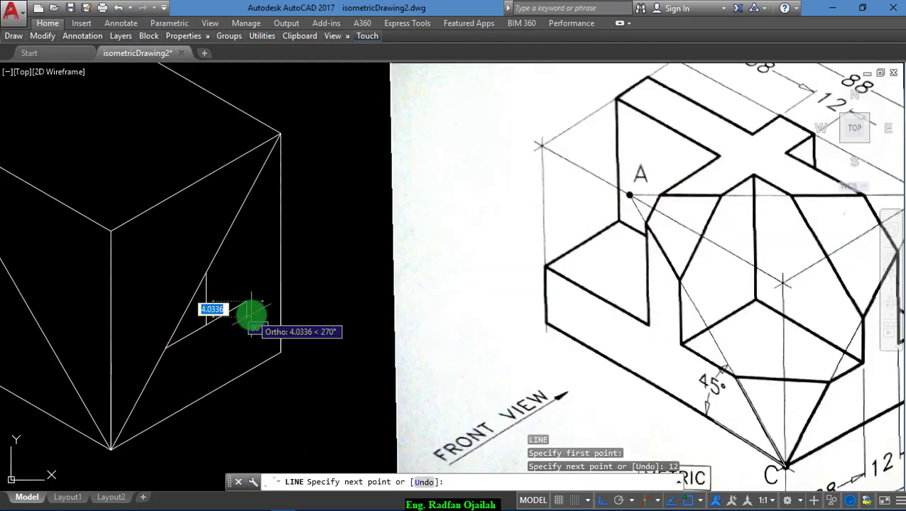
pyautogui.click(220, 206)
# - Trim the surplus segments around the right face's step profile, including the rear upper end of the diagonal
pyautogui.scroll(3, 249, 198)
pyautogui.press('Return')
pyautogui.press('Return')
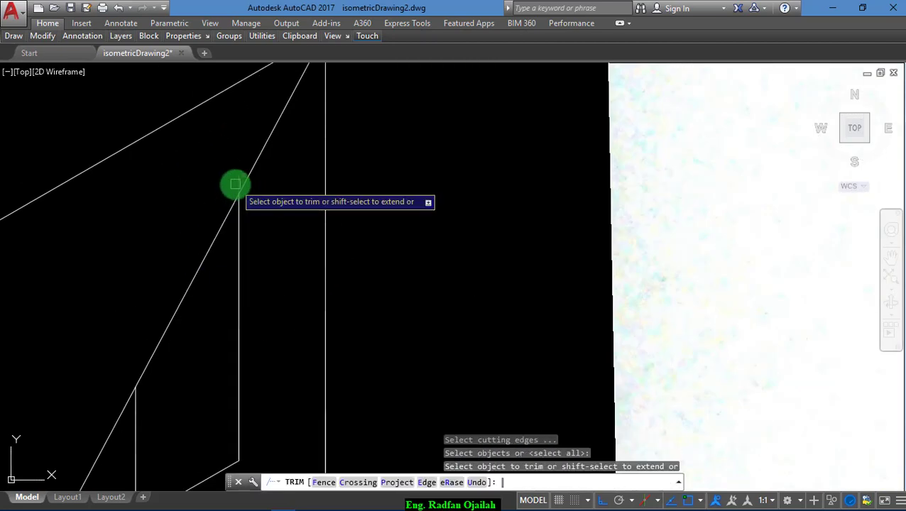
pyautogui.scroll(-3, 238, 216)
pyautogui.scroll(2, 242, 214)
pyautogui.scroll(2, 242, 214)
pyautogui.press('Escape')
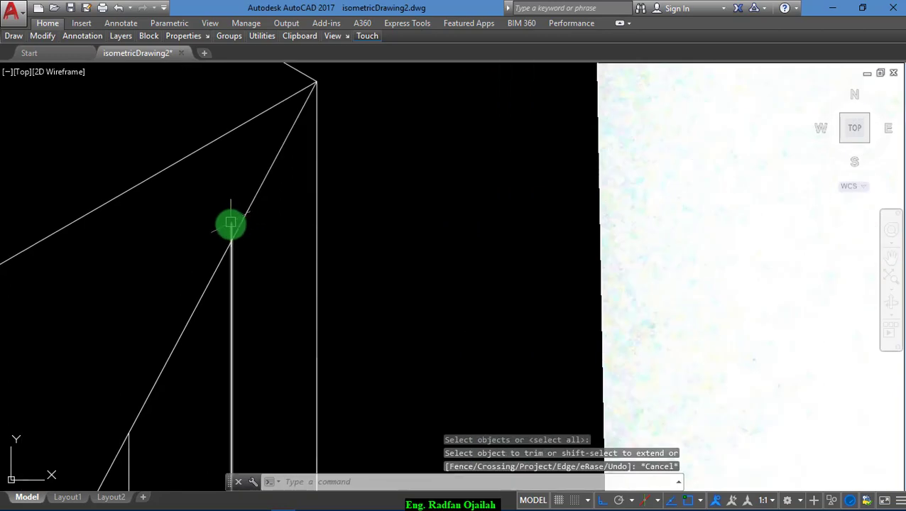
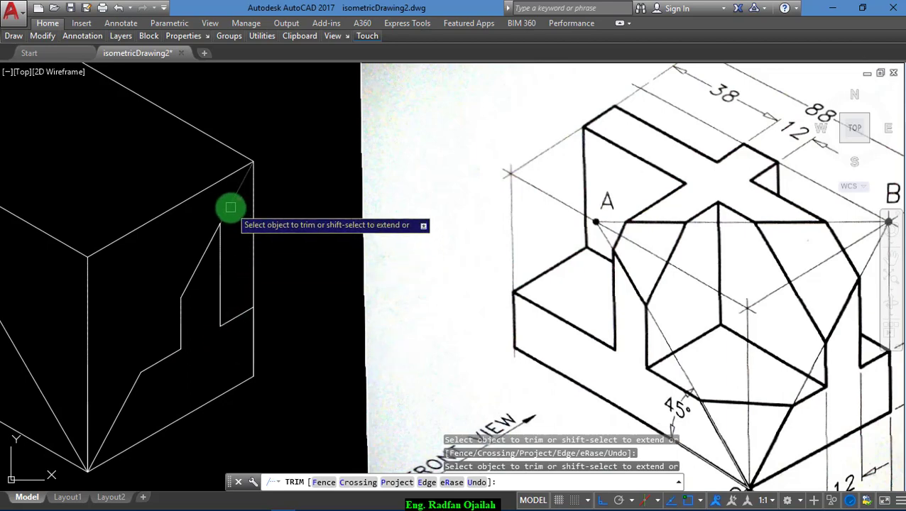
pyautogui.scroll(-2, 288, 316)
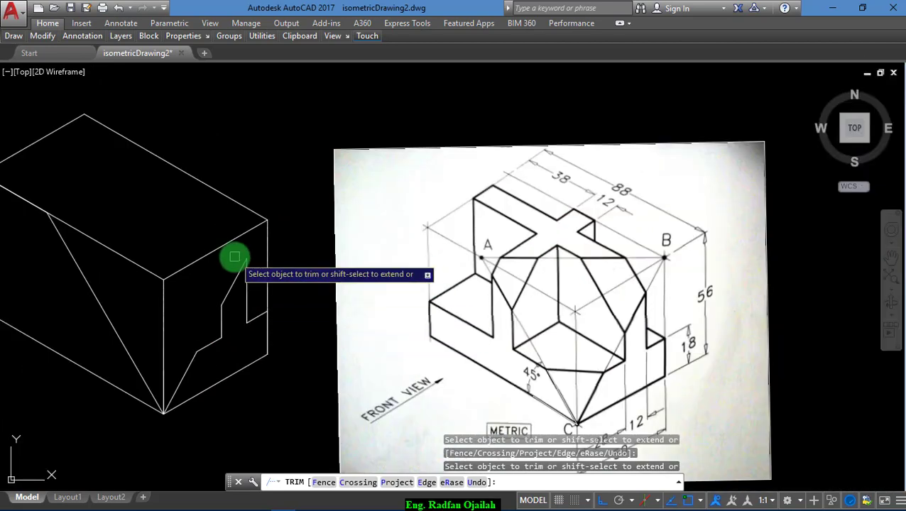
pyautogui.scroll(2, 223, 245)
pyautogui.scroll(-2, 276, 274)
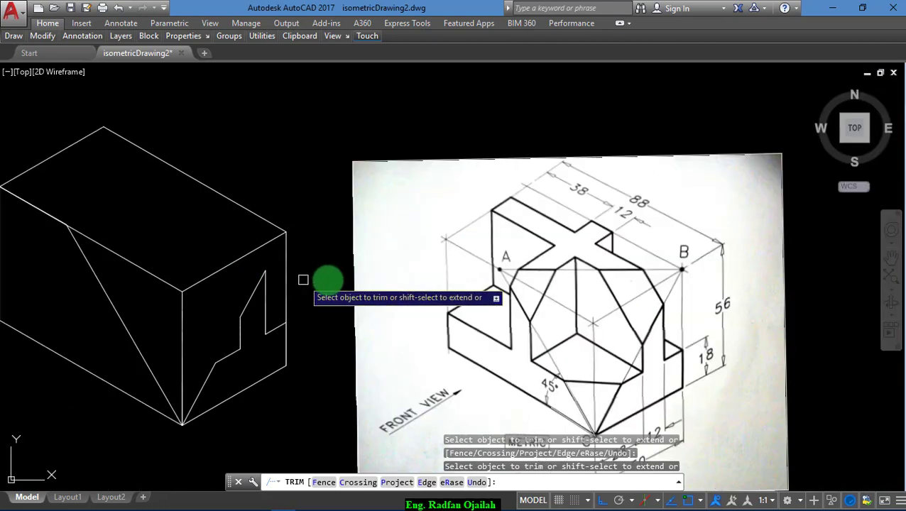
pyautogui.press('Escape')
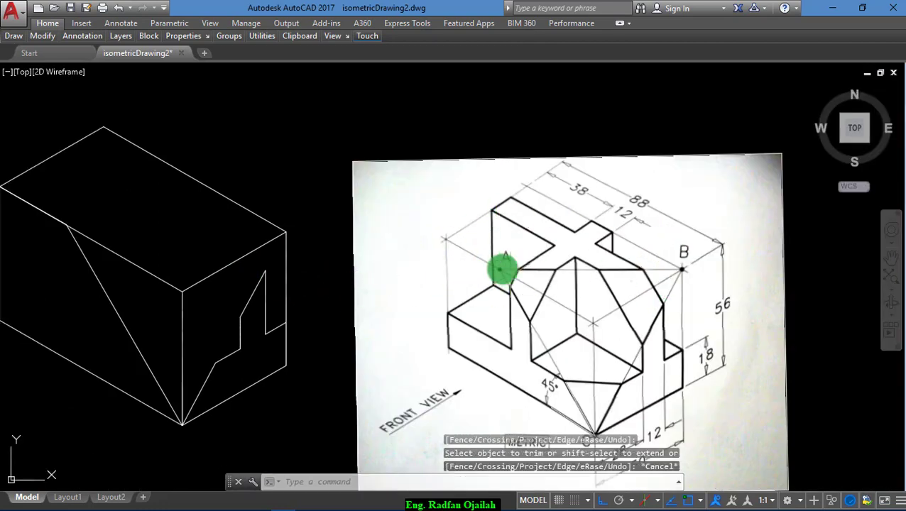
# - Draw line AB across the top face, from rear corner B to point A on the front upper edge
pyautogui.scroll(2, 509, 271)
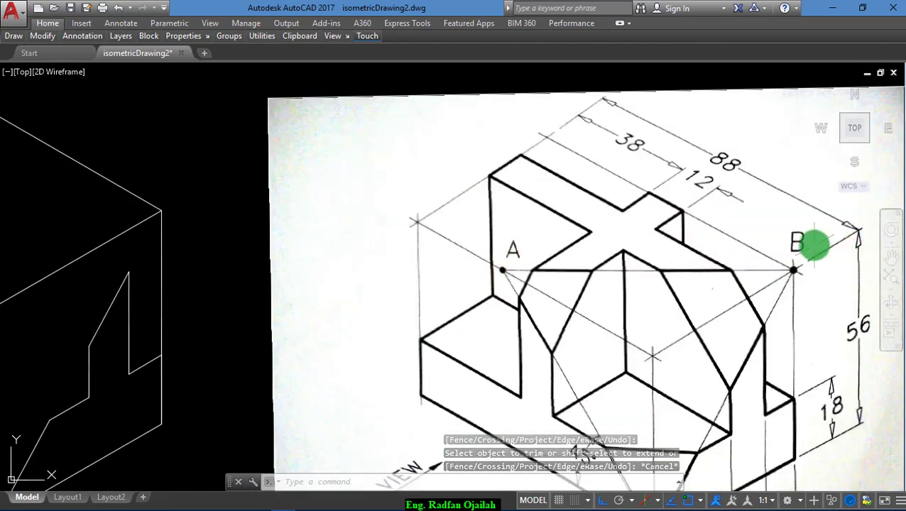
pyautogui.scroll(-3, 839, 242)
pyautogui.write('l')
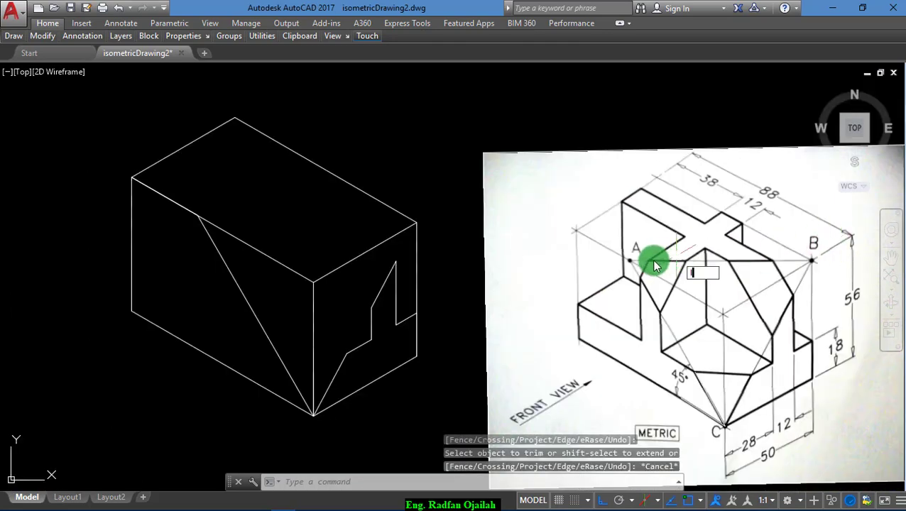
pyautogui.press('Return')
pyautogui.click(416, 224)
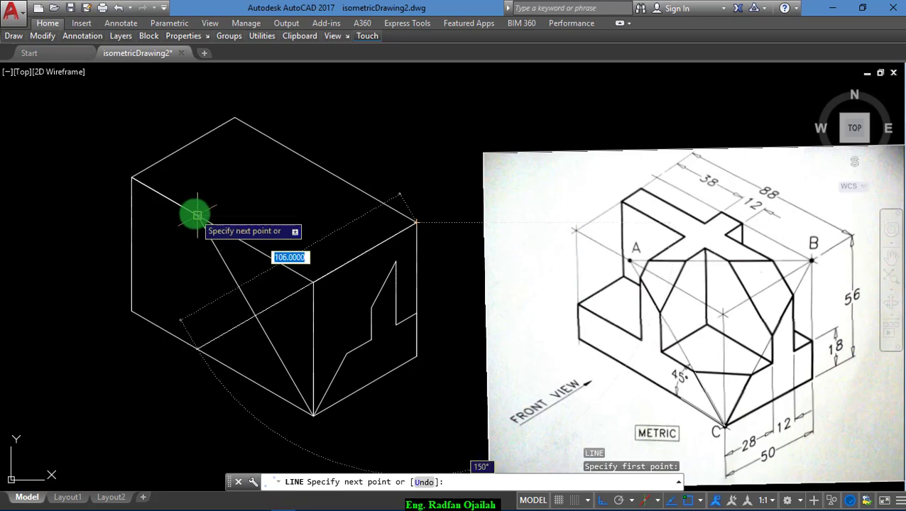
pyautogui.click(203, 212)
pyautogui.press('Escape')
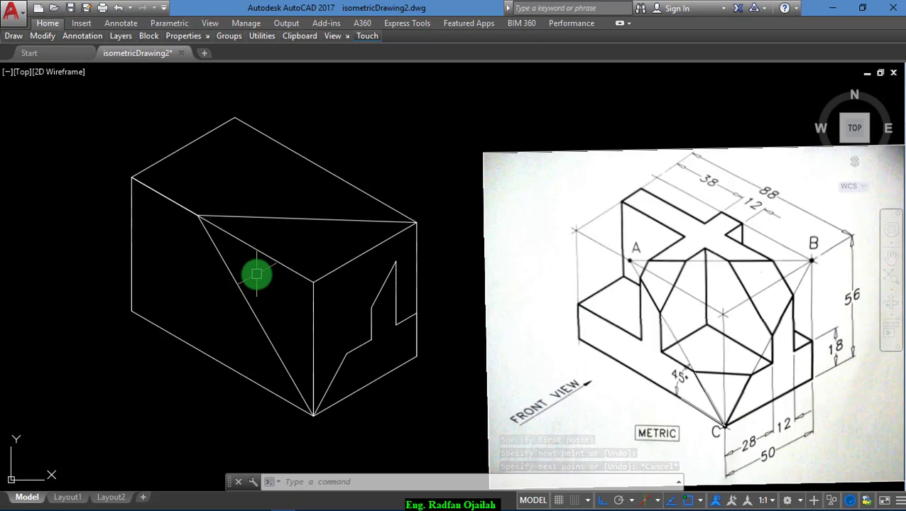
# - Draw a vertical line from the peak of the right face's step profile up past the face's upper edge
pyautogui.write('L')
pyautogui.press('Return')
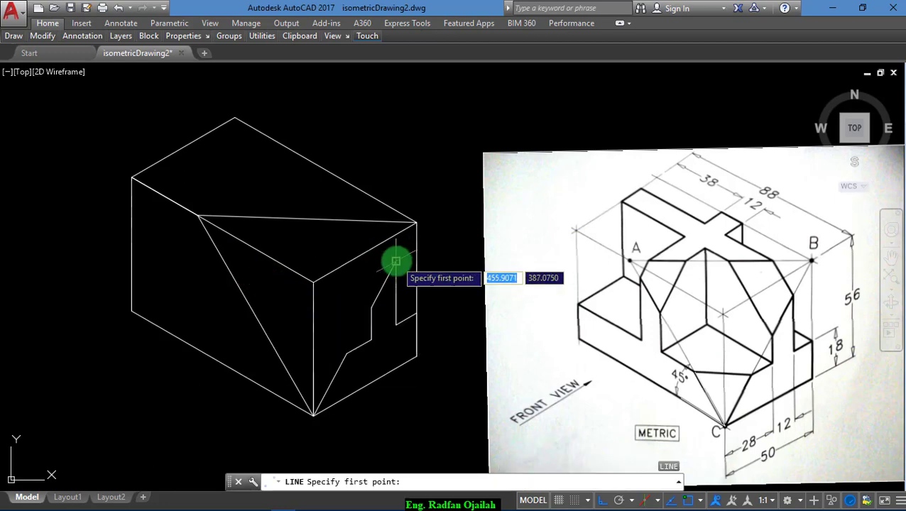
pyautogui.click(395, 261)
pyautogui.click(403, 163)
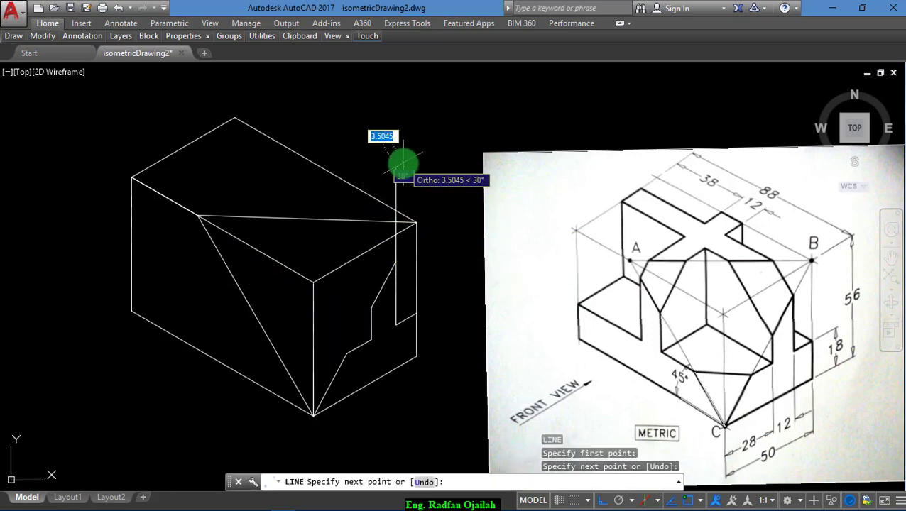
pyautogui.press('Return')
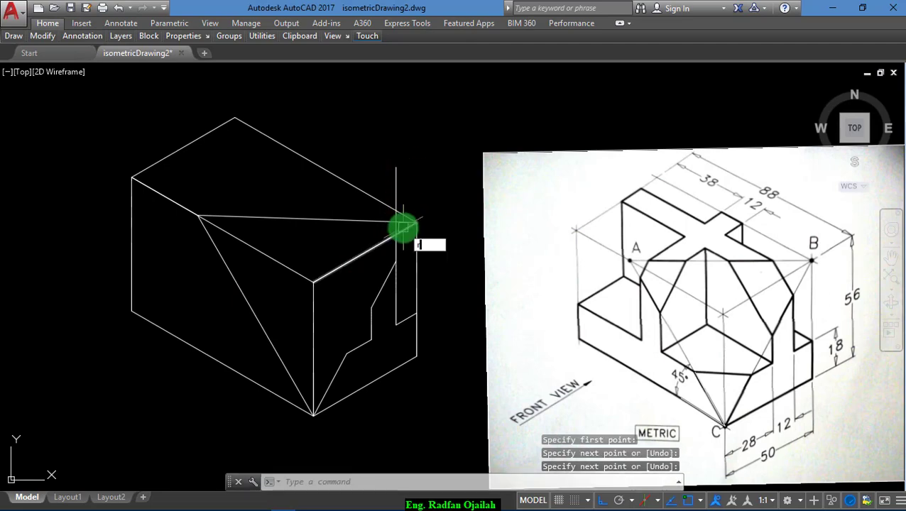
pyautogui.press('Escape')
# - Trim the vertical line above the right face's upper edge, using that edge as the cutting edge
pyautogui.write('tr')
pyautogui.press('Return')
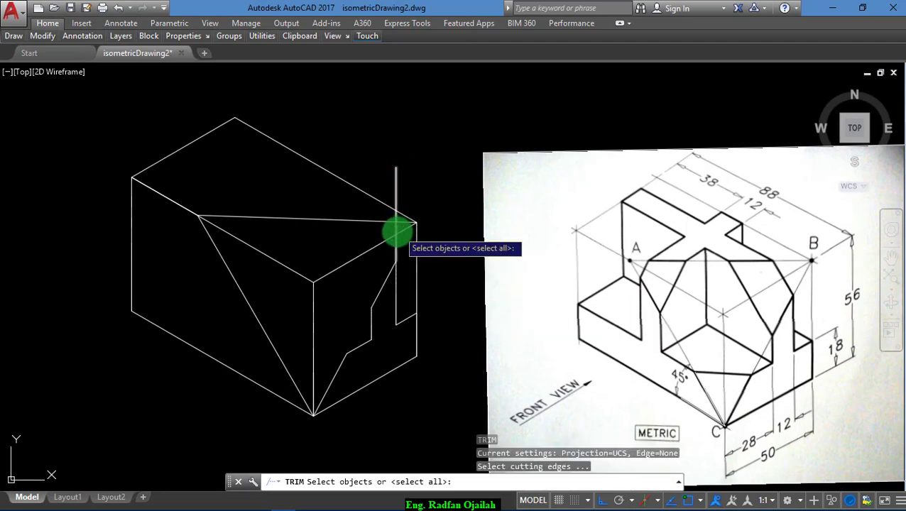
pyautogui.press('Return')
pyautogui.press('Escape')
pyautogui.write('t')
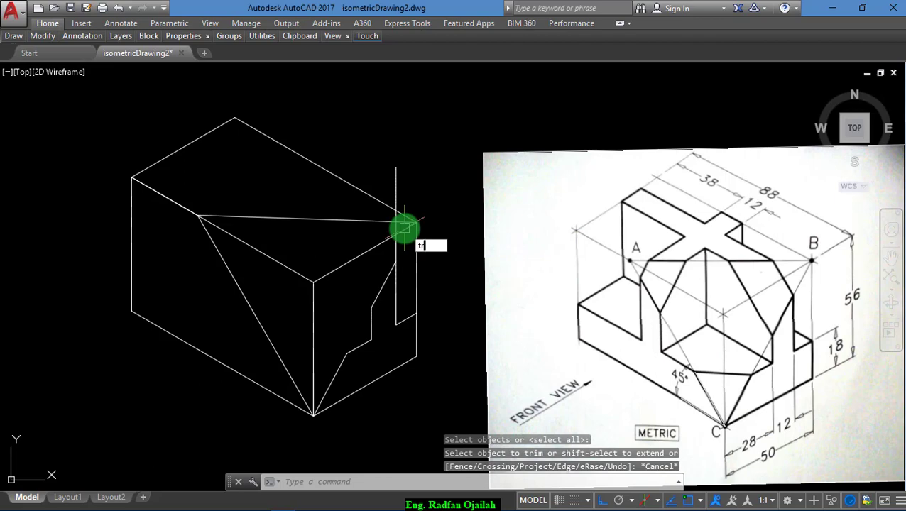
pyautogui.write('r')
pyautogui.press('Return')
pyautogui.click(403, 226)
pyautogui.press('Return')
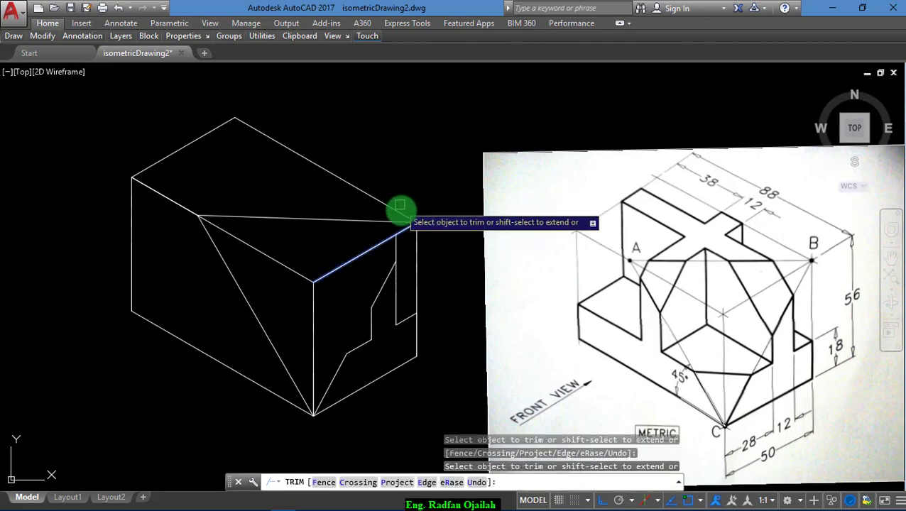
pyautogui.press('Escape')
# - Using Isoplane Left, draw a line from the vertical's top end along 150° across the top face, past its far edge
pyautogui.write('l')
pyautogui.press('Return')
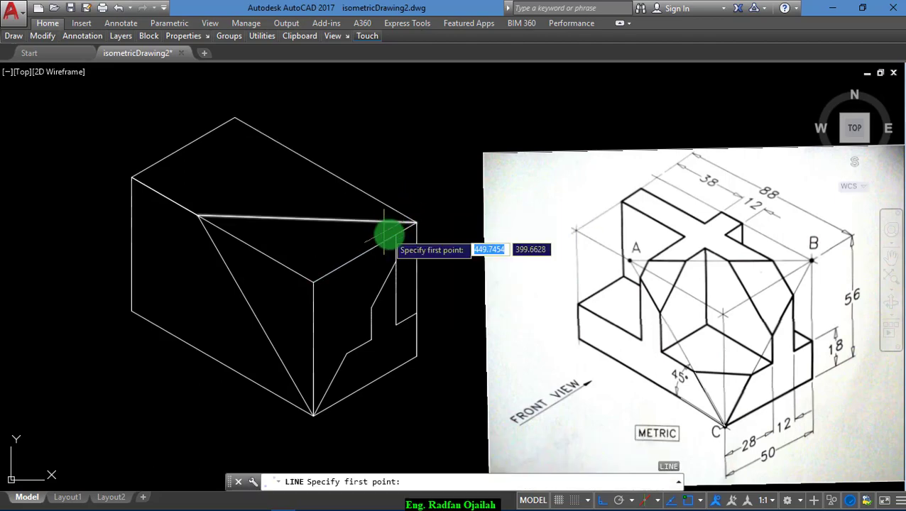
pyautogui.click(396, 234)
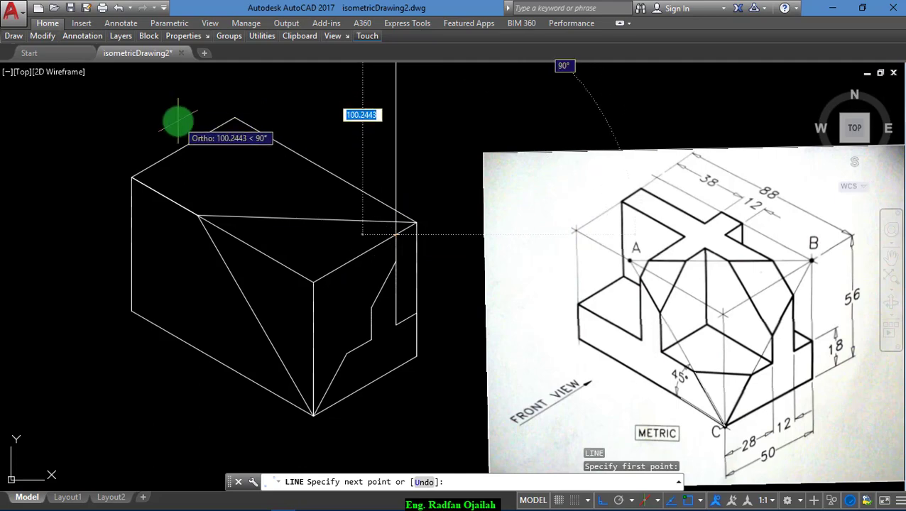
pyautogui.press('F5')
pyautogui.press('Return')
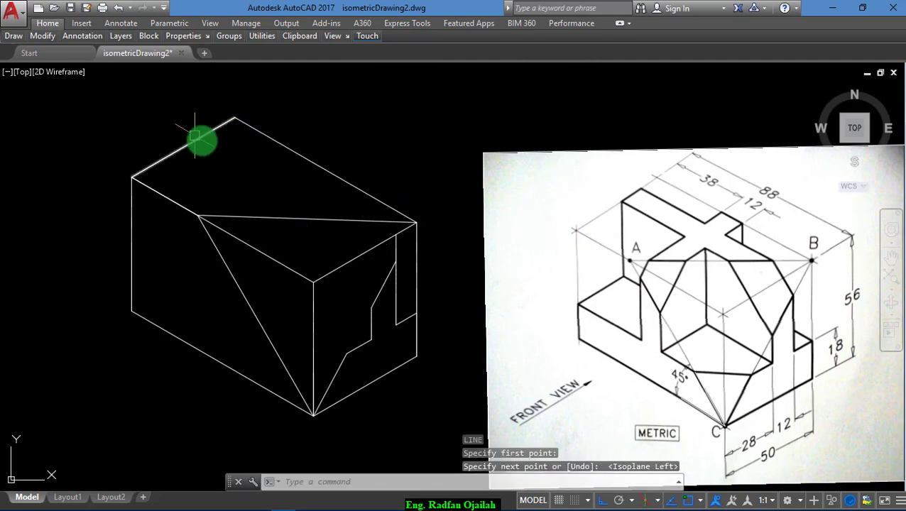
pyautogui.press('Return')
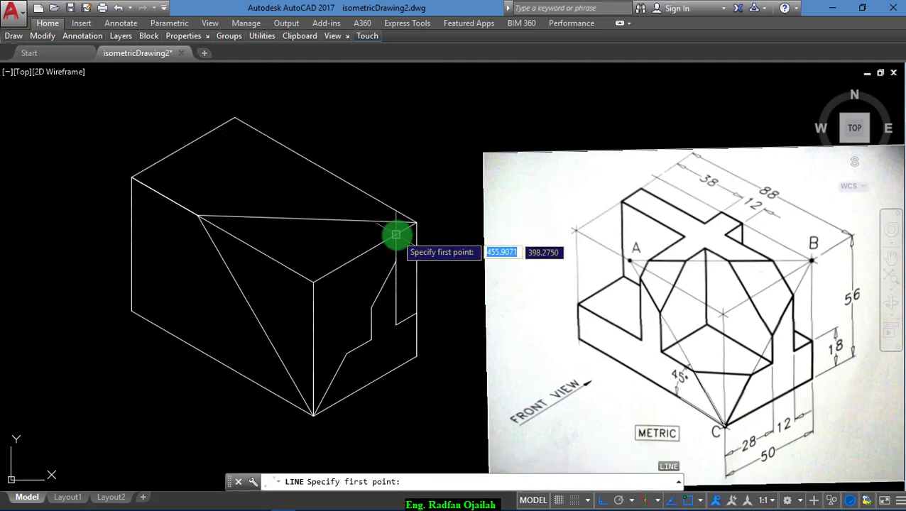
pyautogui.click(395, 233)
pyautogui.press('Return')
# - Trim the part of the new top-face line that extends beyond the far upper edge
pyautogui.write('tr')
pyautogui.press('Return')
pyautogui.click(198, 120)
pyautogui.click(197, 120)
pyautogui.press('Escape')
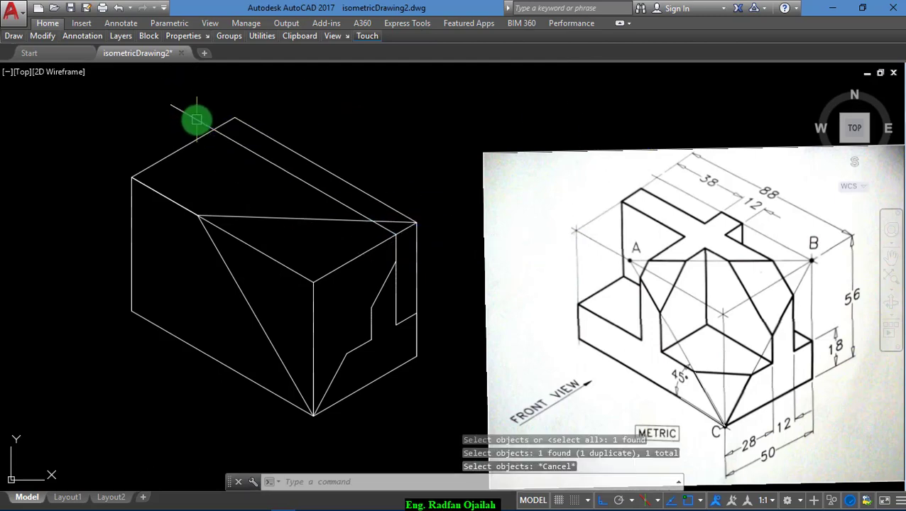
pyautogui.press('Return')
pyautogui.press('Return')
pyautogui.click(243, 166)
pyautogui.press('Escape')
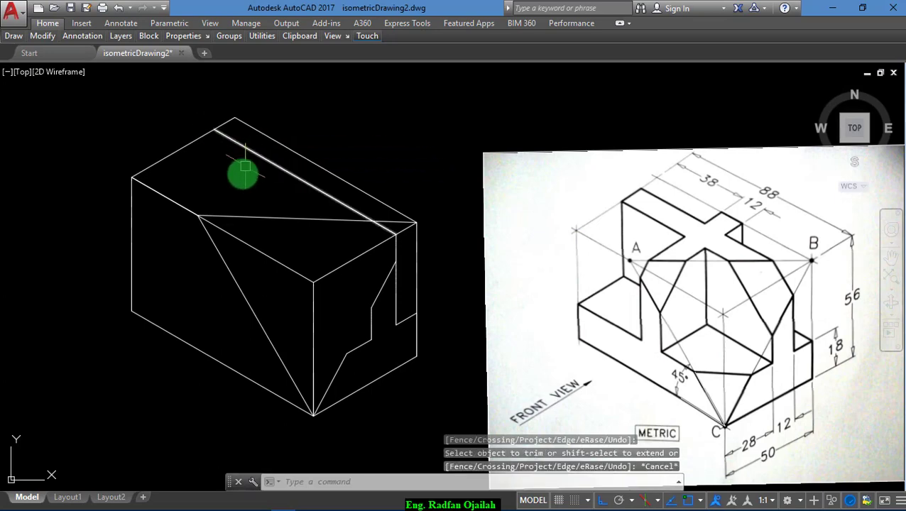
# - Using Isoplane Top, copy the top-face line 12 units along 210° toward the front
pyautogui.write('co')
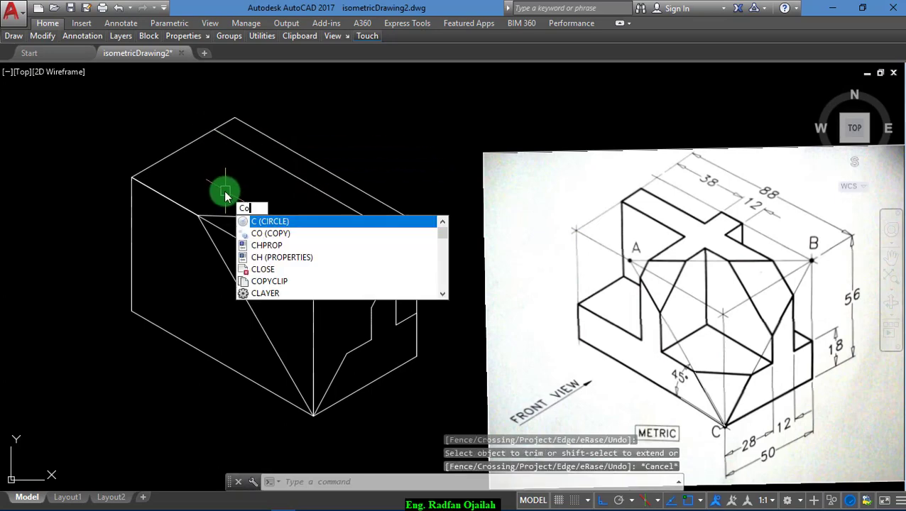
pyautogui.press('Return')
pyautogui.click(228, 138)
pyautogui.press('Return')
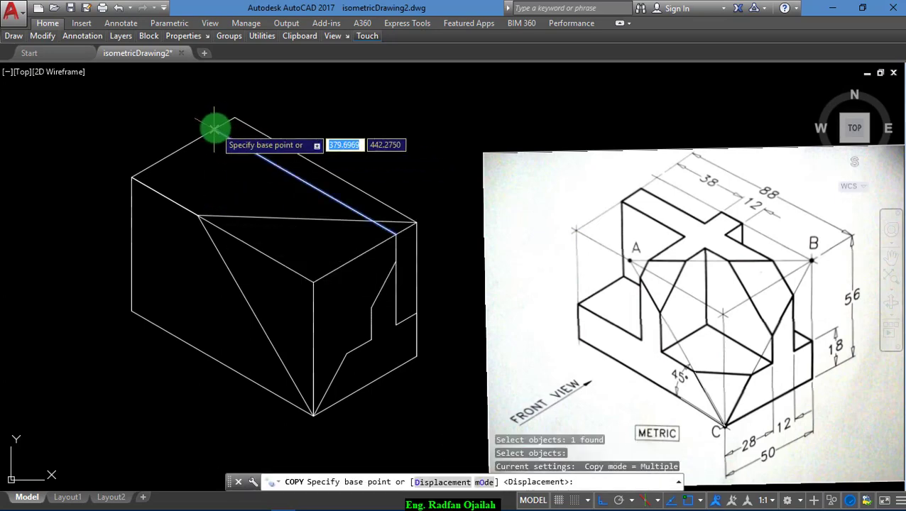
pyautogui.click(211, 131)
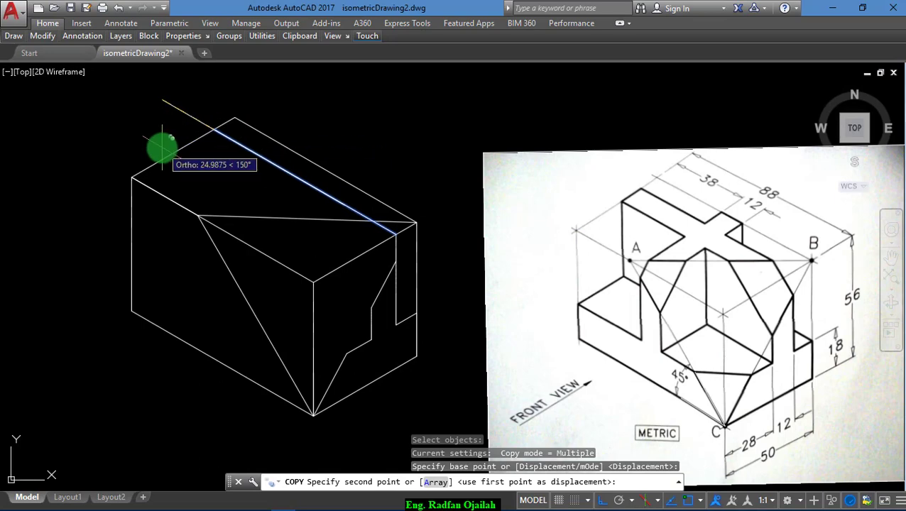
pyautogui.press('F5')
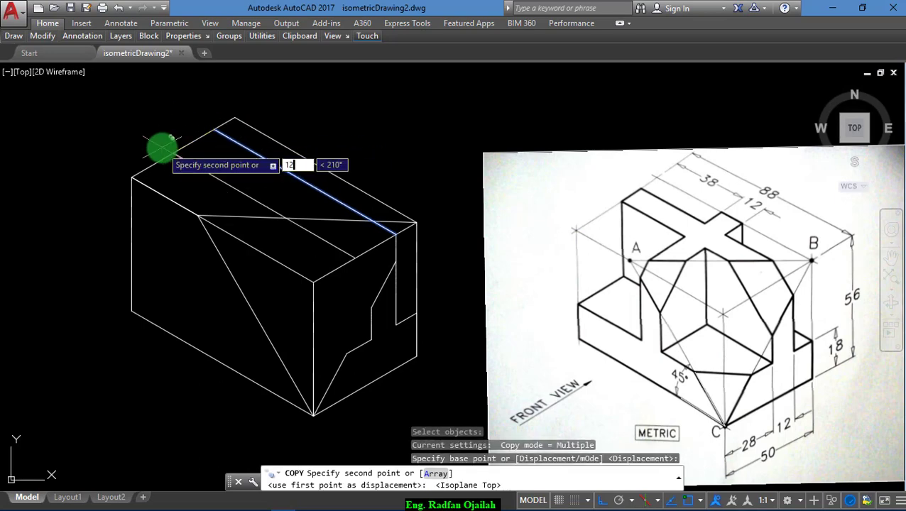
pyautogui.write('12')
pyautogui.press('Return')
pyautogui.press('Escape')
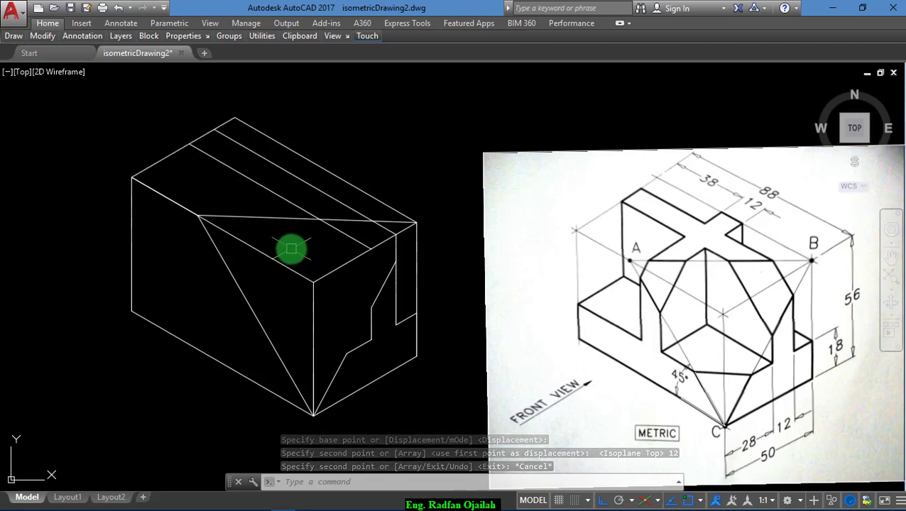
# - Draw two oblique lines joining the intersections of line AB with the parallel top-face lines to the matching upper step corners on the right face
pyautogui.write('l')
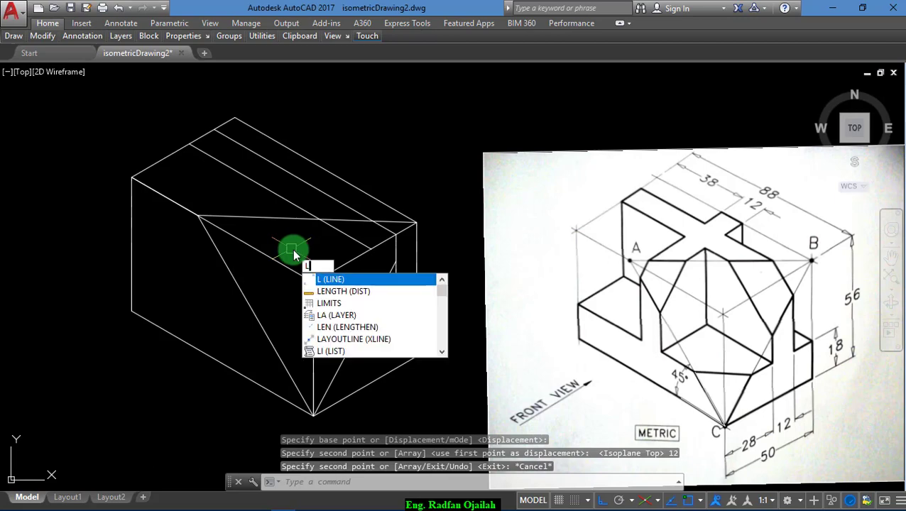
pyautogui.press('Return')
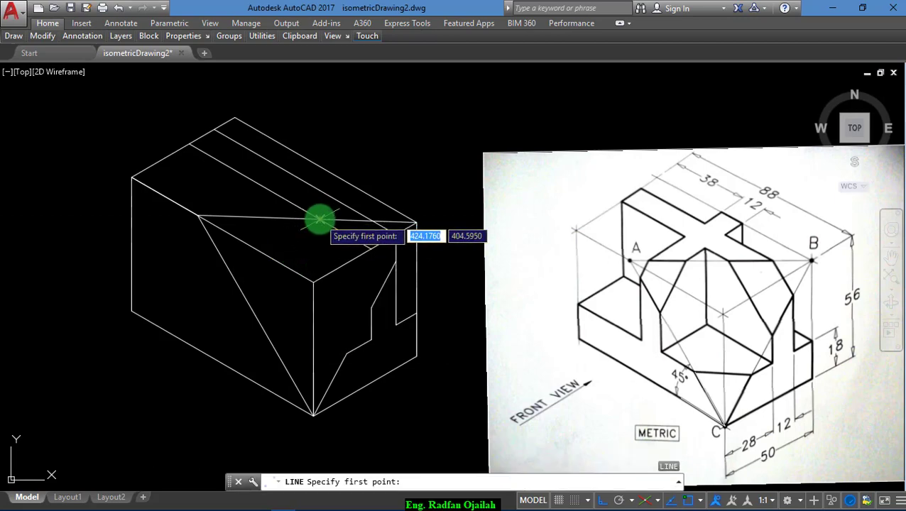
pyautogui.click(319, 221)
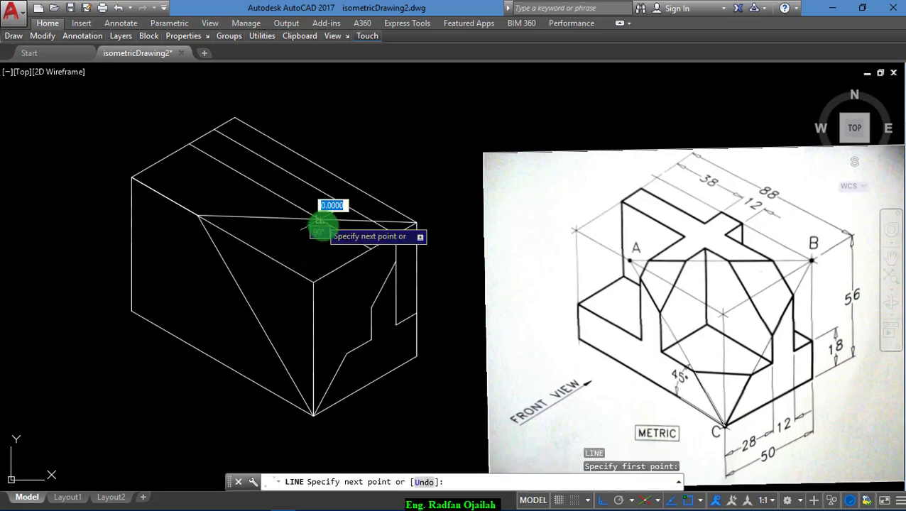
pyautogui.click(371, 307)
pyautogui.press('Return')
pyautogui.press('Return')
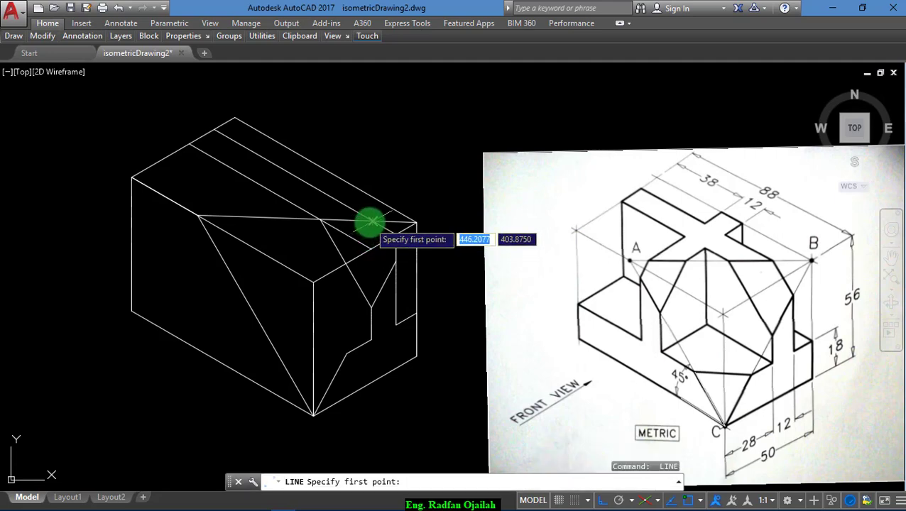
pyautogui.click(368, 226)
pyautogui.click(395, 262)
pyautogui.press('Escape')
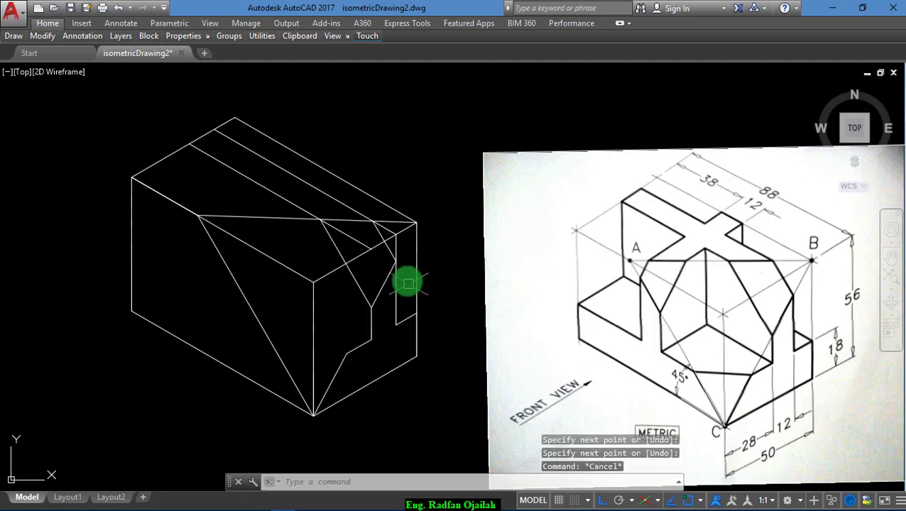
# - Erase the piece of the right-face vertical line above its intersection with the far oblique line
pyautogui.write('tr')
pyautogui.press('Return')
pyautogui.press('Return')
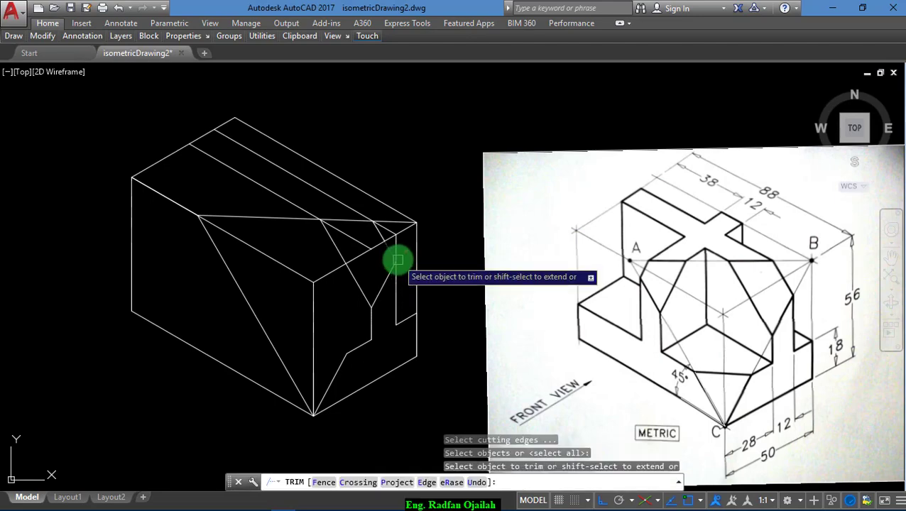
pyautogui.click(399, 249)
pyautogui.press('Escape')
pyautogui.click(396, 247)
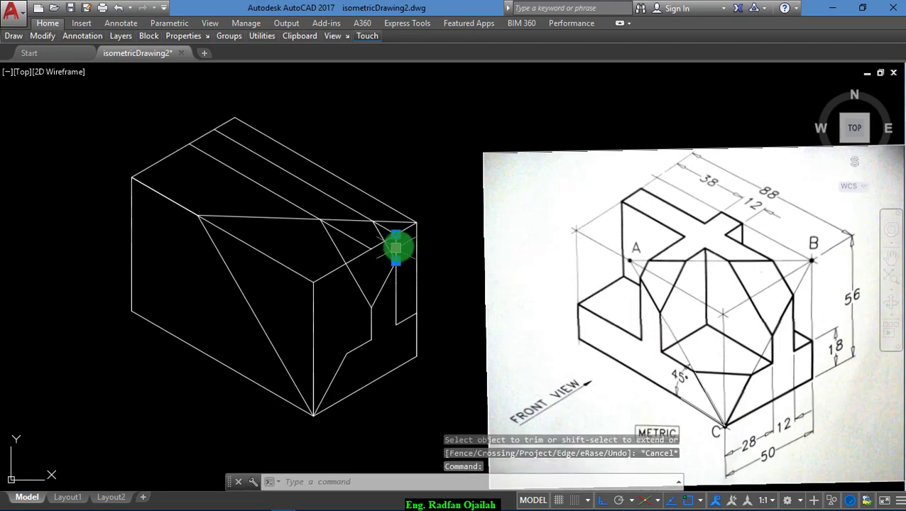
pyautogui.press('Delete')
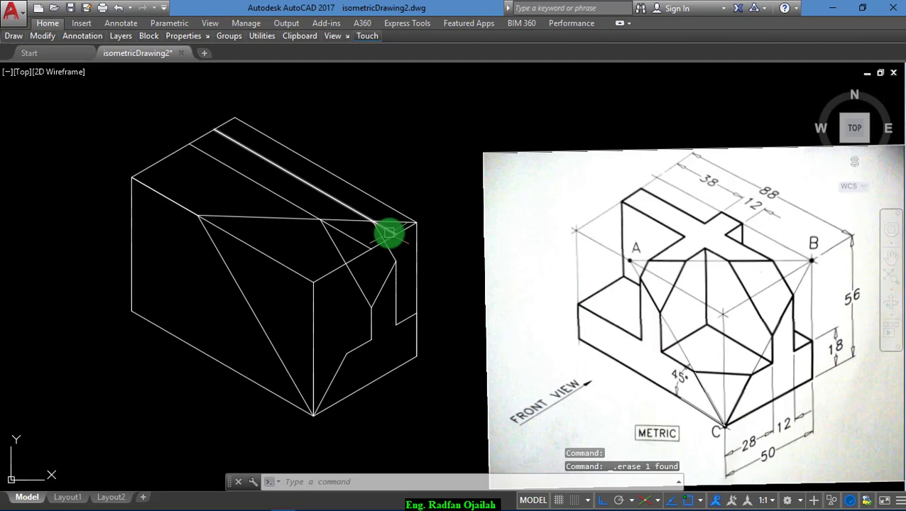
# - Trim the ends of line AB and the parallel top-face lines past the oblique lines, and the upper right edge between those obliques
pyautogui.write('tr')
pyautogui.press('Return')
pyautogui.press('Return')
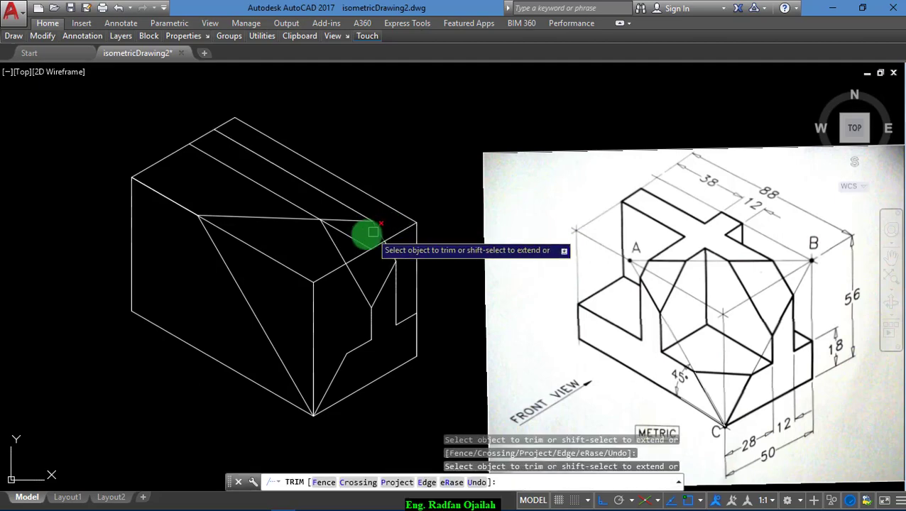
pyautogui.click(369, 256)
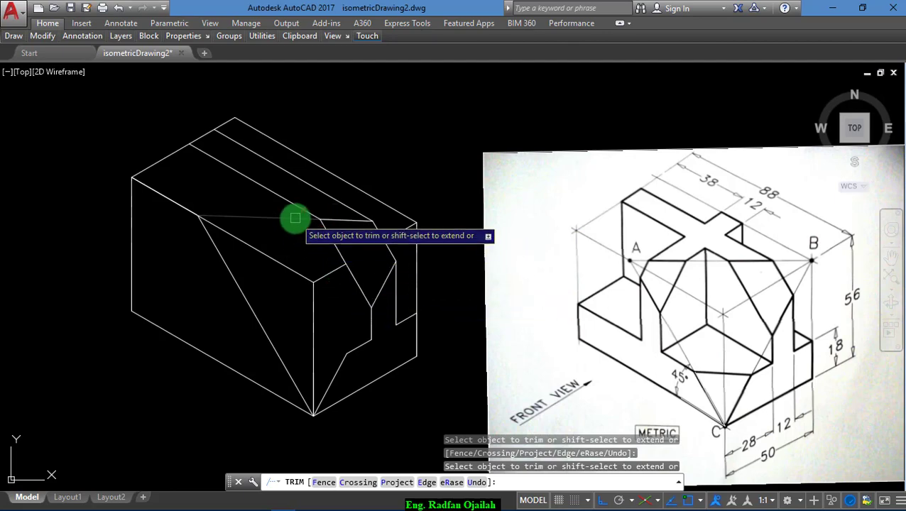
pyautogui.press('Escape')
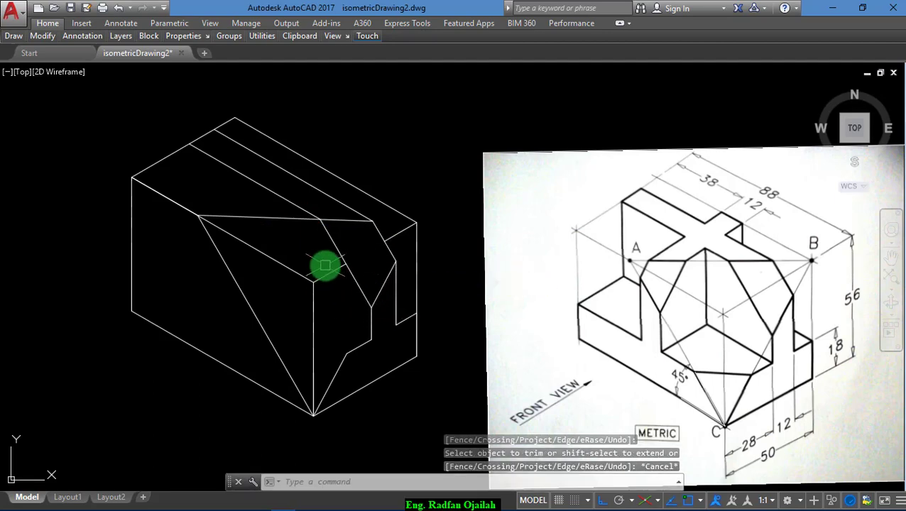
# - Draw a line 38 units along the far parallel top-face line from its back end, continuing along 30° past the far upper edge
pyautogui.write('l')
pyautogui.press('Return')
pyautogui.click(214, 130)
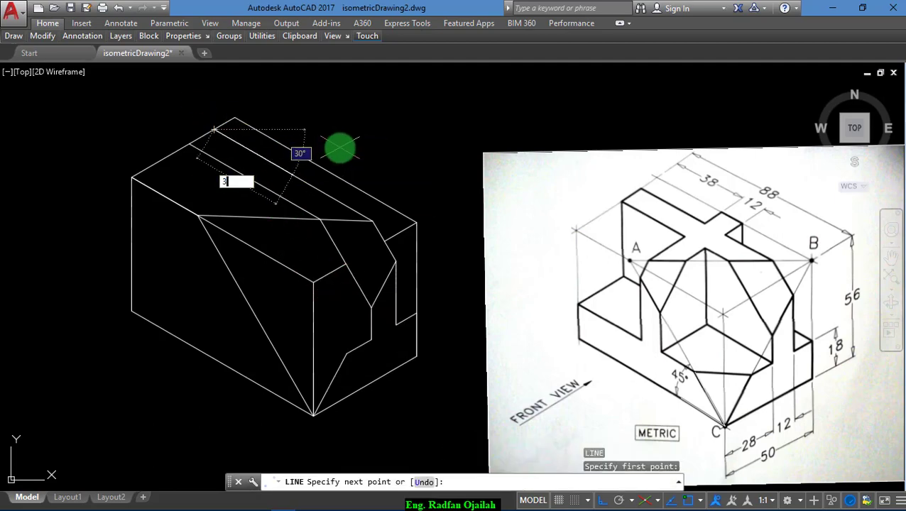
pyautogui.write('38')
pyautogui.press('Return')
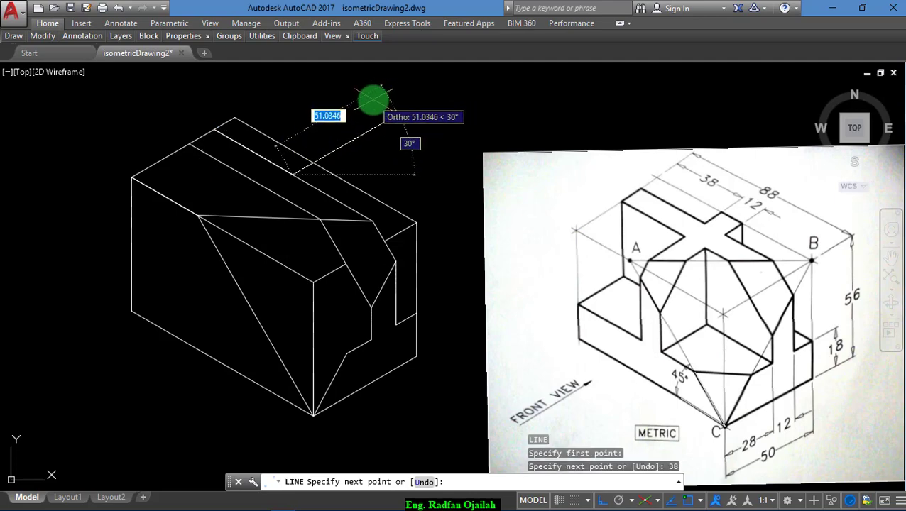
pyautogui.click(373, 100)
pyautogui.press('Return')
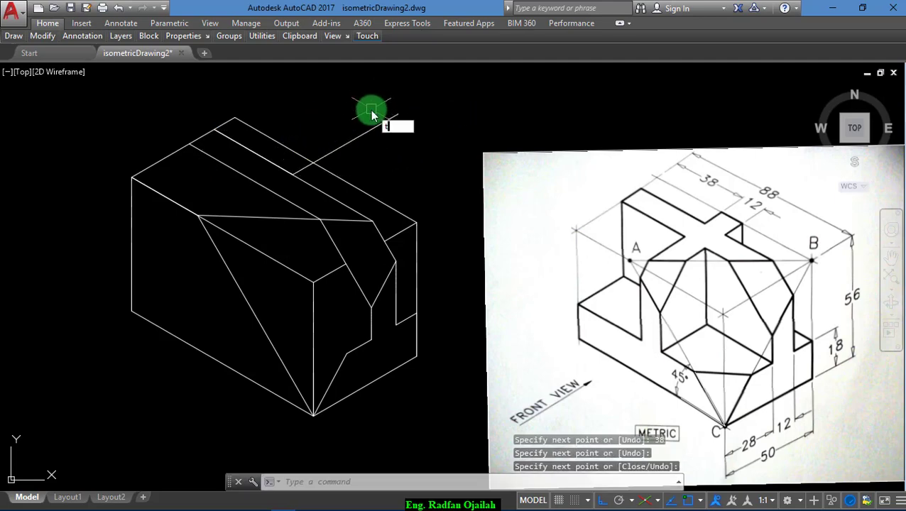
# - Trim the part of the new 30° line that extends beyond the far upper edge
pyautogui.write('tr')
pyautogui.press('Return')
pyautogui.press('Return')
pyautogui.click(345, 142)
pyautogui.press('Escape')
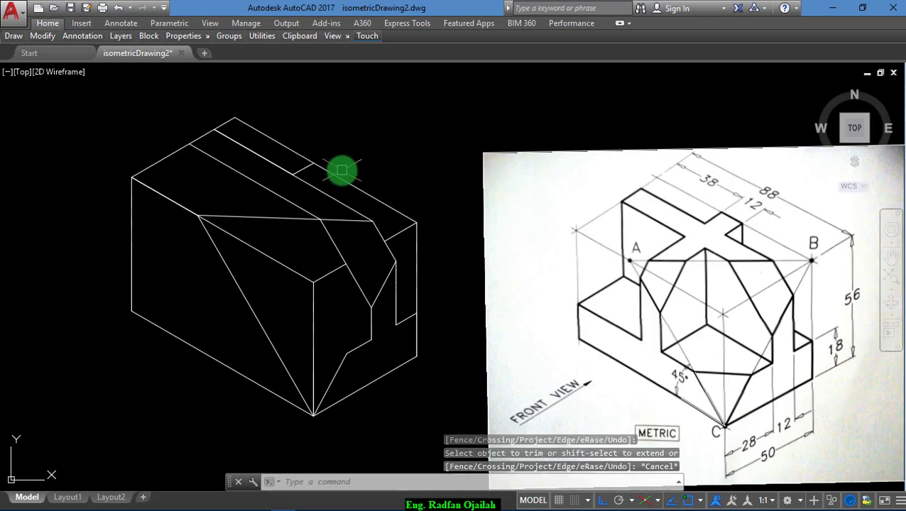
# - Copy the short cross line on the top face 12 units along 330°, using its far-edge end as base point
pyautogui.write('co')
pyautogui.press('Return')
pyautogui.click(307, 167)
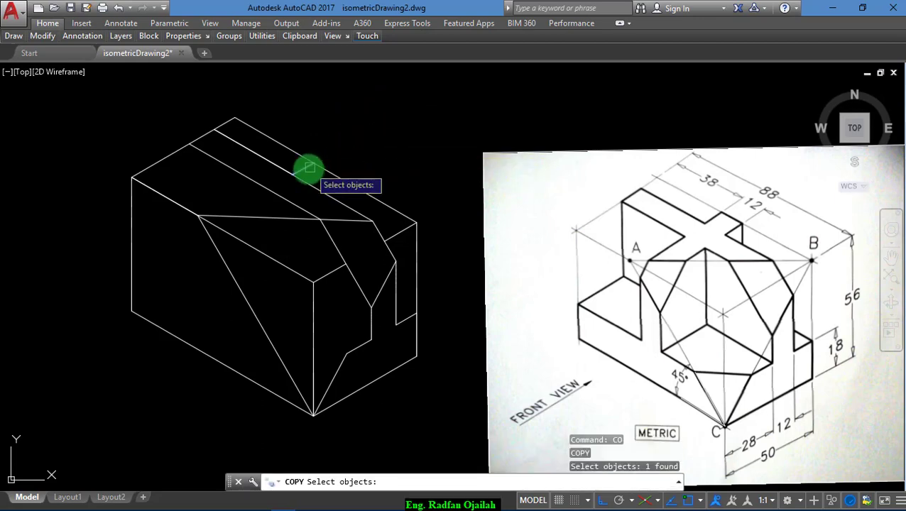
pyautogui.press('Return')
pyautogui.click(313, 162)
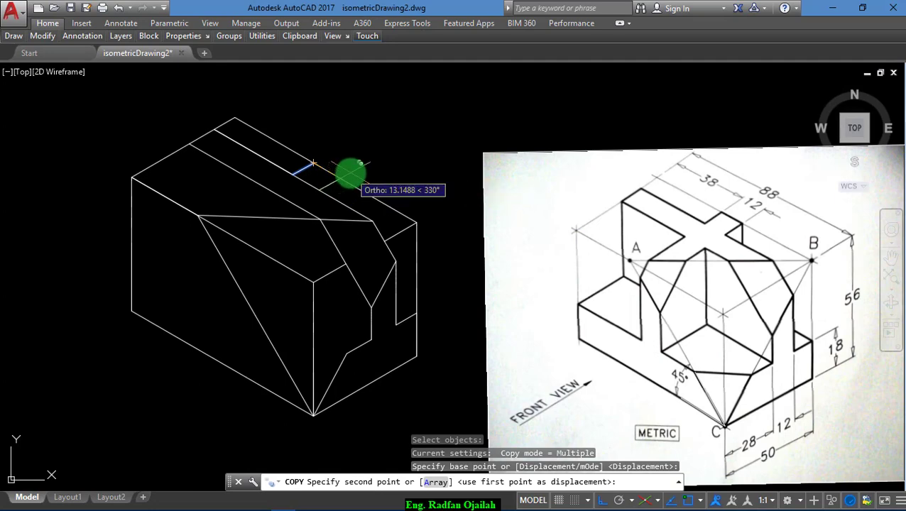
pyautogui.write('12')
pyautogui.press('Return')
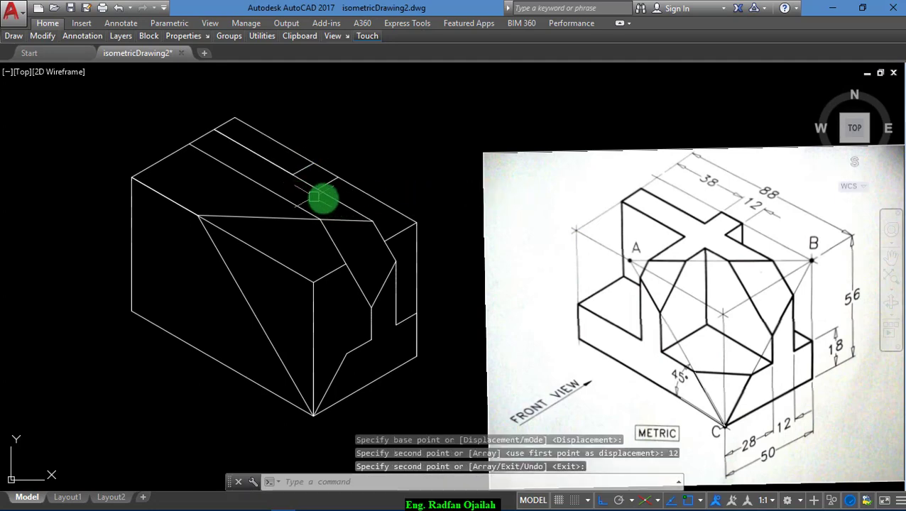
pyautogui.press('Return')
# - Lengthen the copied cross line about 63 units along 210°, past the front upper edge
pyautogui.click(334, 183)
pyautogui.moveTo(317, 189)
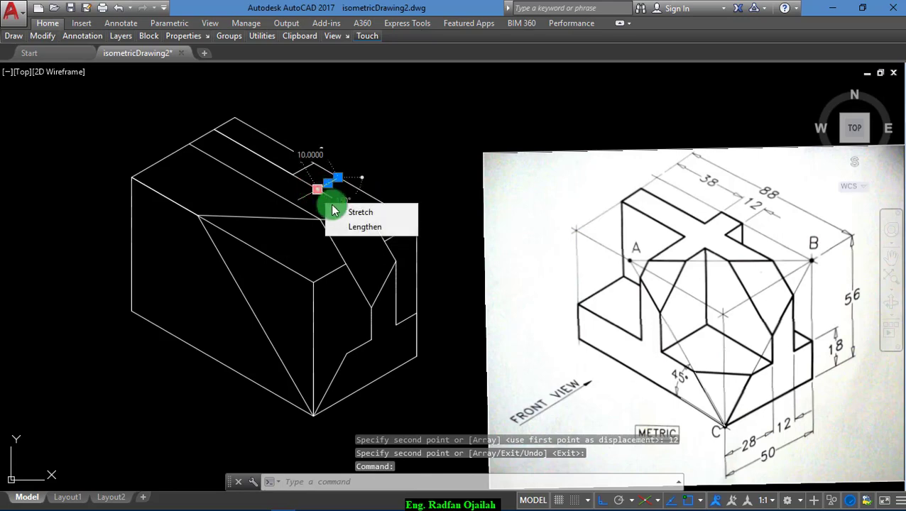
pyautogui.click(363, 228)
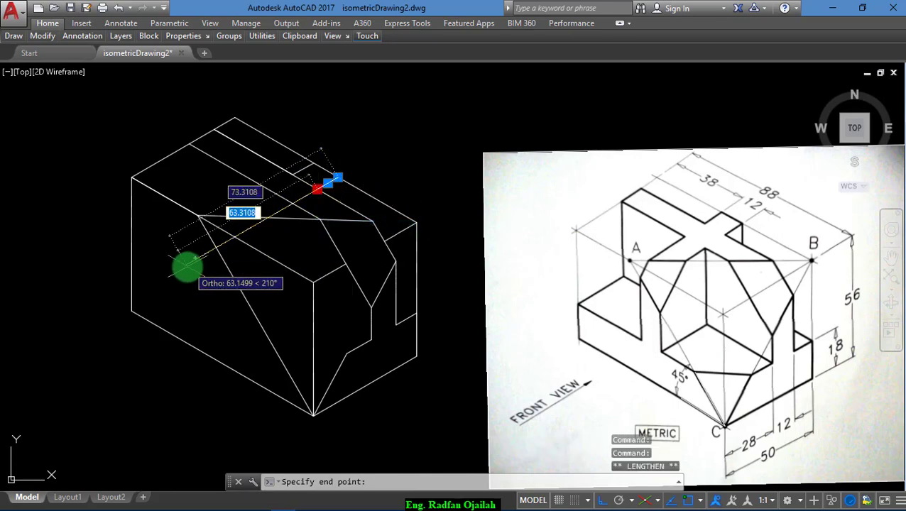
pyautogui.click(187, 267)
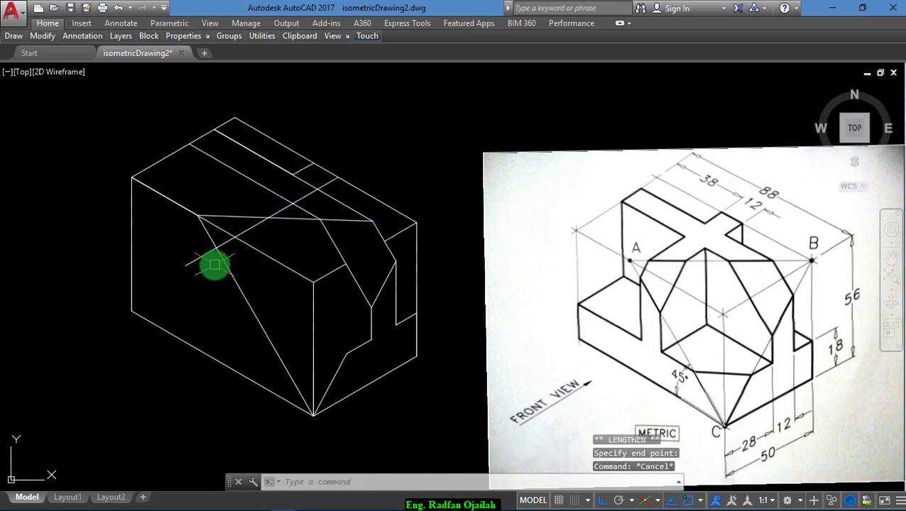
# - Trim the lengthened cross line at the front upper edge and erase its leftover piece on the front face
pyautogui.write('tr')
pyautogui.press('Return')
pyautogui.press('Return')
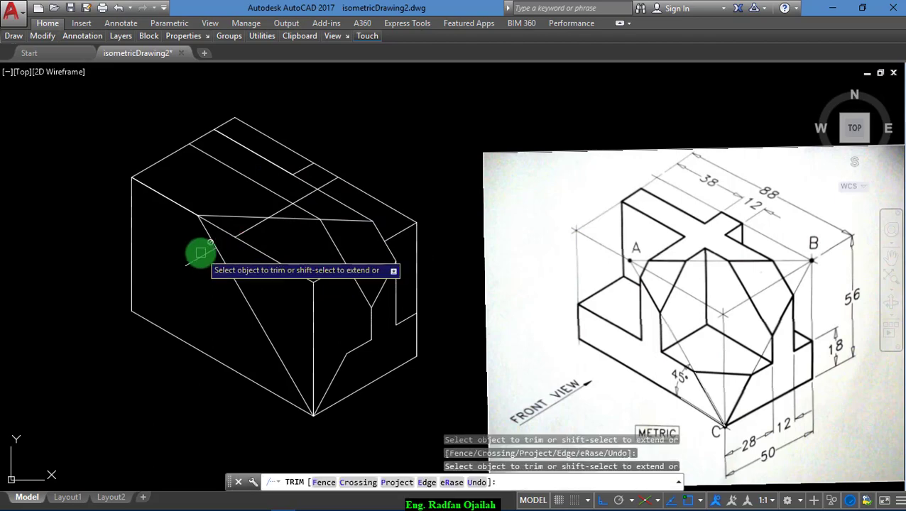
pyautogui.press('Escape')
pyautogui.click(201, 257)
pyautogui.press('Delete')
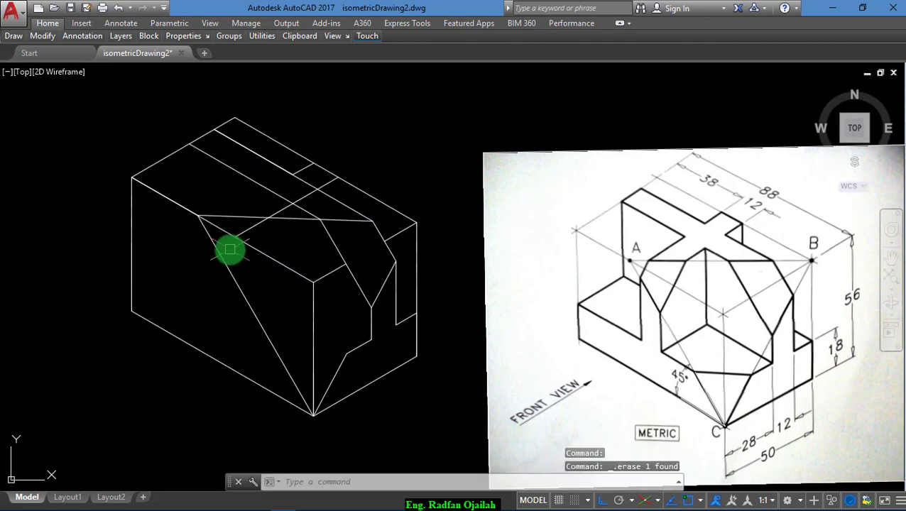
# - Copy the long cross line from its far-edge end to the far-edge end of the short cross line
pyautogui.write('o')
pyautogui.press('Return')
pyautogui.click(244, 233)
pyautogui.press('Return')
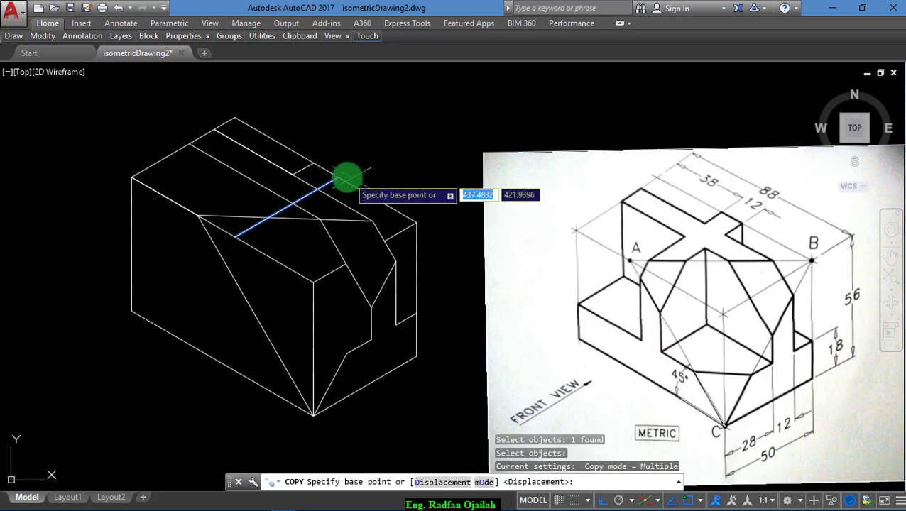
pyautogui.click(331, 176)
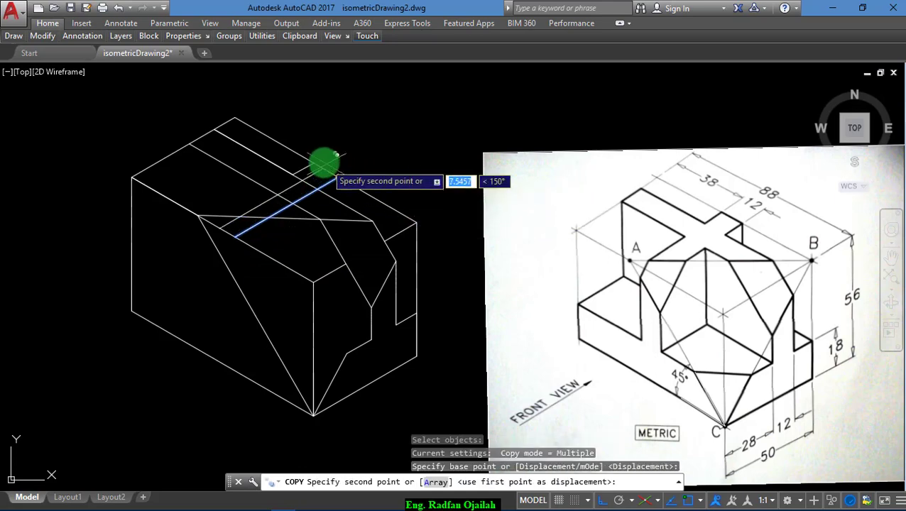
pyautogui.click(313, 162)
pyautogui.press('Escape')
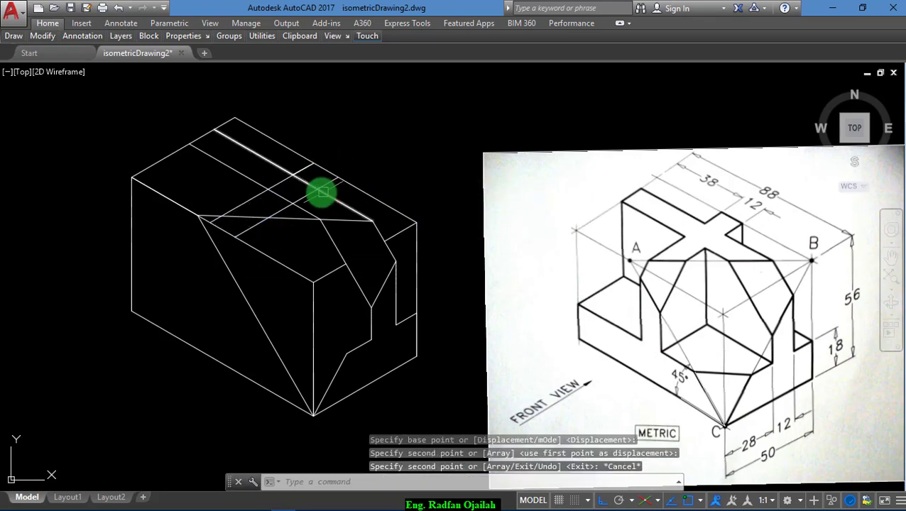
# - Draw a 56-unit vertical line down the front face from the front end of the original long cross line
pyautogui.scroll(3, 171, 223)
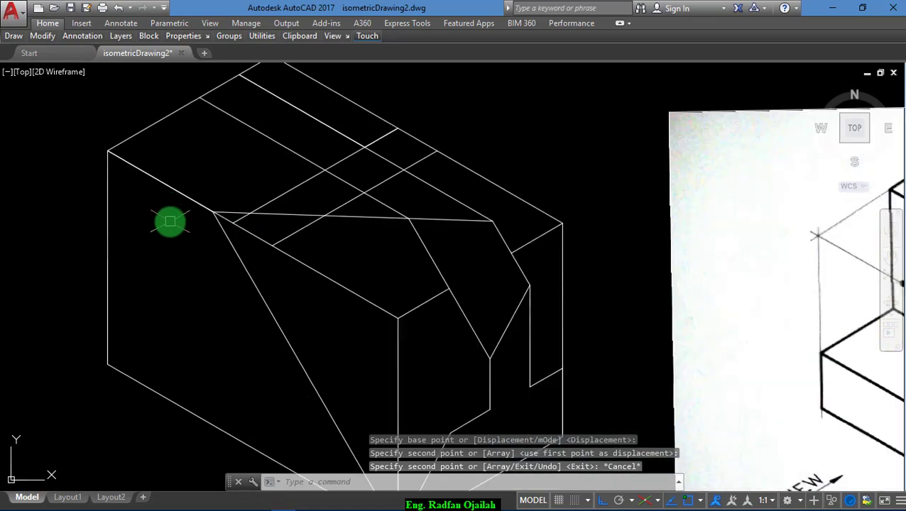
pyautogui.scroll(-3, 176, 222)
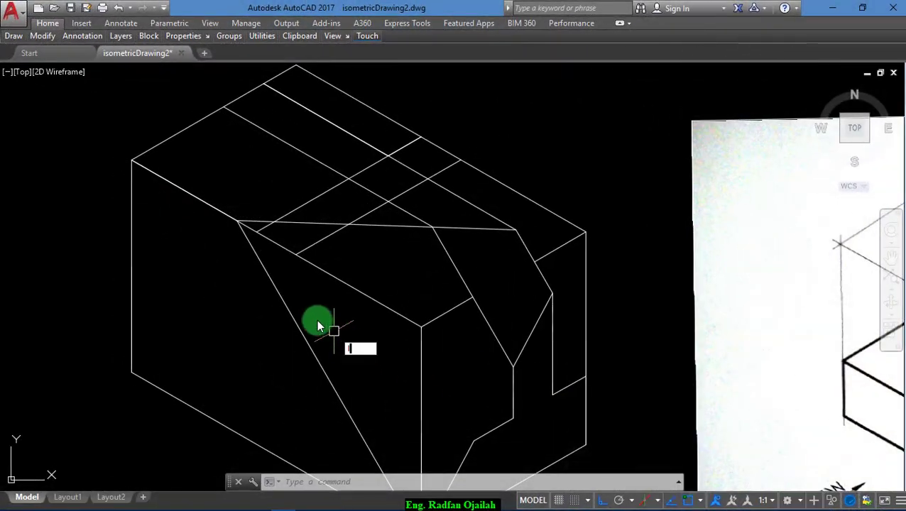
pyautogui.press('Return')
pyautogui.click(295, 254)
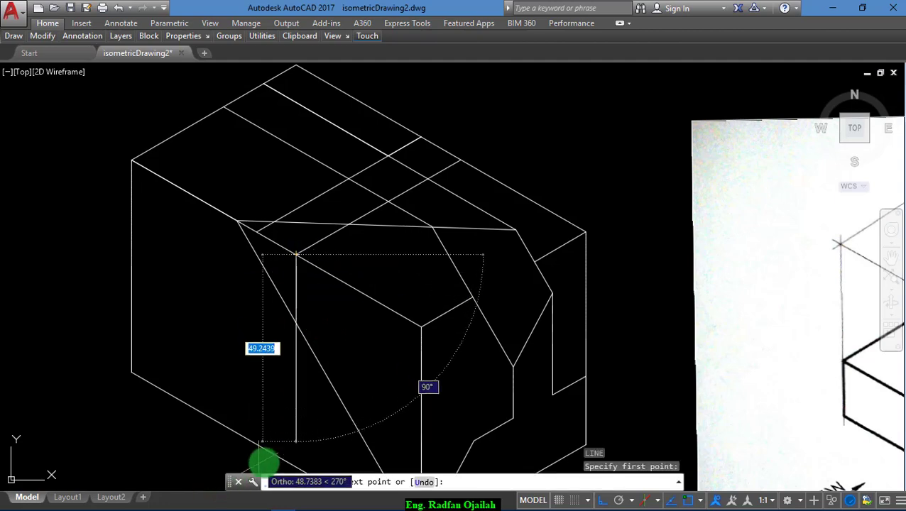
pyautogui.scroll(-2, 256, 398)
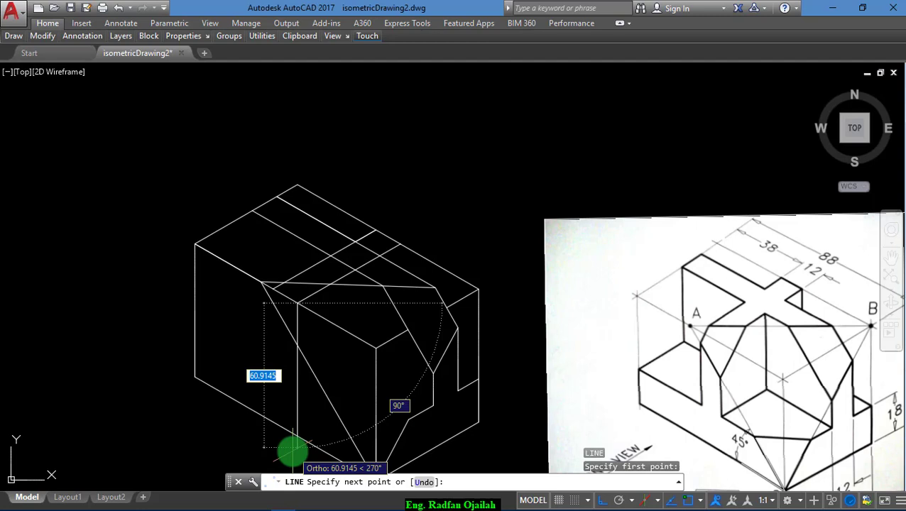
pyautogui.press('BackSpace')
pyautogui.press('Return')
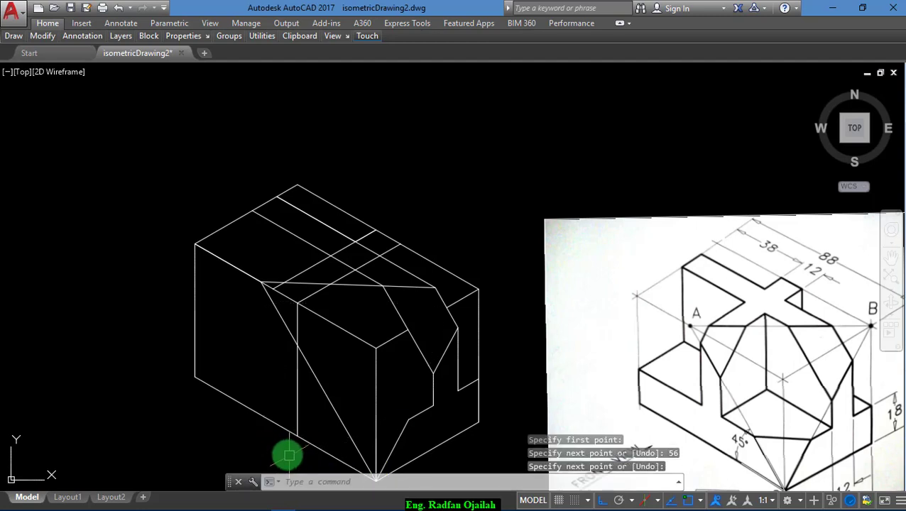
pyautogui.press('Return')
pyautogui.press('Escape')
# - Copy the front-face vertical line from its top end to the front end of the other long cross line
pyautogui.scroll(4, 277, 313)
pyautogui.write('co')
pyautogui.press('Return')
pyautogui.click(354, 313)
pyautogui.press('Return')
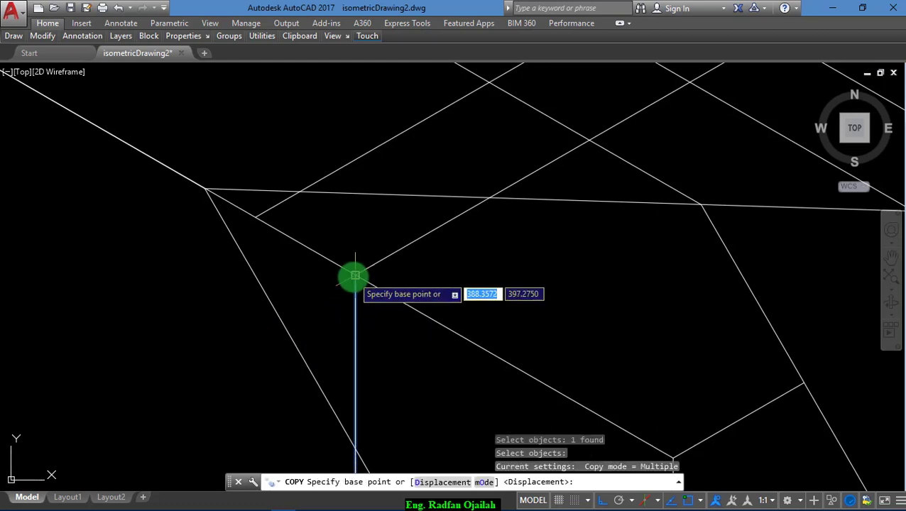
pyautogui.click(355, 274)
pyautogui.click(256, 218)
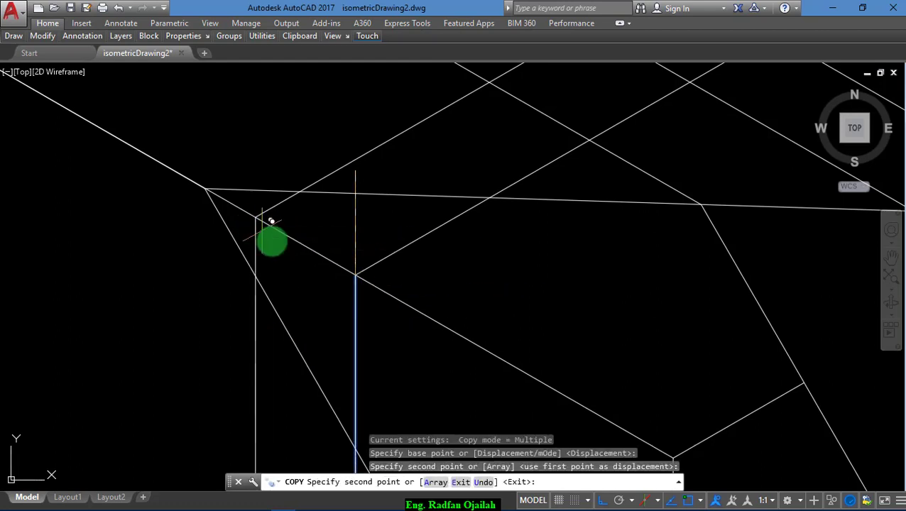
pyautogui.press('Escape')
# - Trim the two verticals above the oblique line AC and the two cross lines in front of line AB
pyautogui.write('tr')
pyautogui.press('Return')
pyautogui.press('Return')
pyautogui.click(350, 343)
pyautogui.click(357, 349)
pyautogui.scroll(-2, 284, 284)
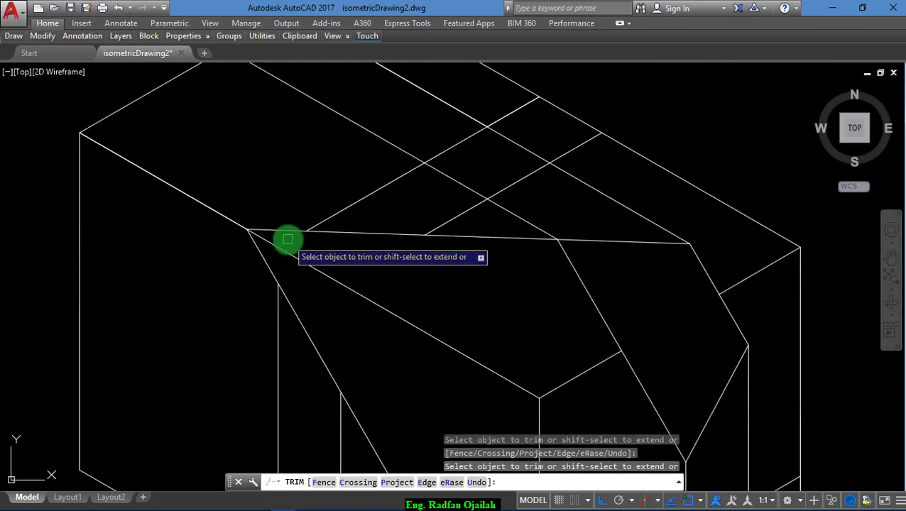
pyautogui.press('Escape')
# - Draw two oblique lines joining the cross lines' ends on line AB to the tops of the matching front-face verticals
pyautogui.write('l')
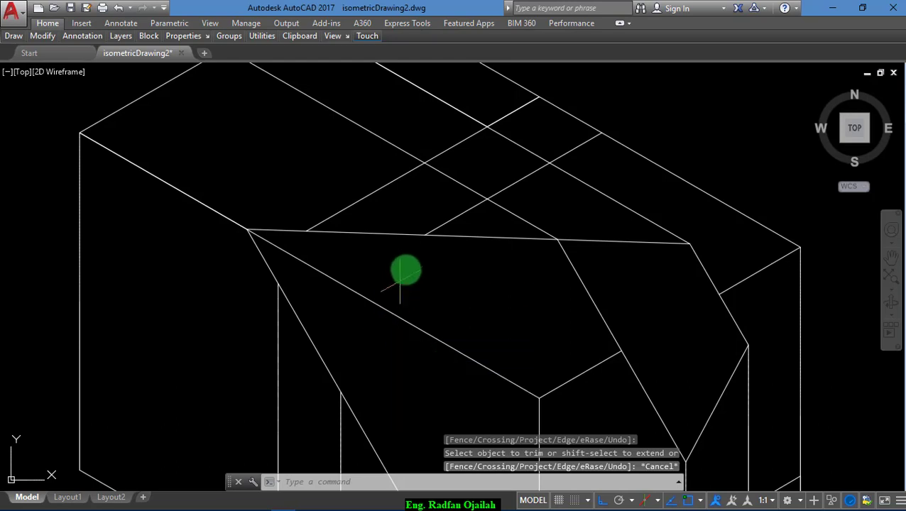
pyautogui.press('Return')
pyautogui.click(423, 234)
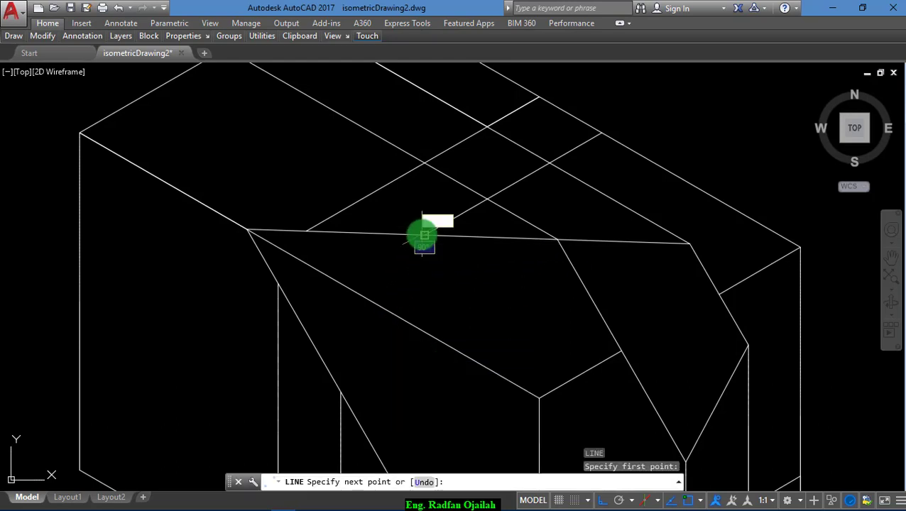
pyautogui.click(340, 391)
pyautogui.press('Return')
pyautogui.press('Return')
pyautogui.click(305, 231)
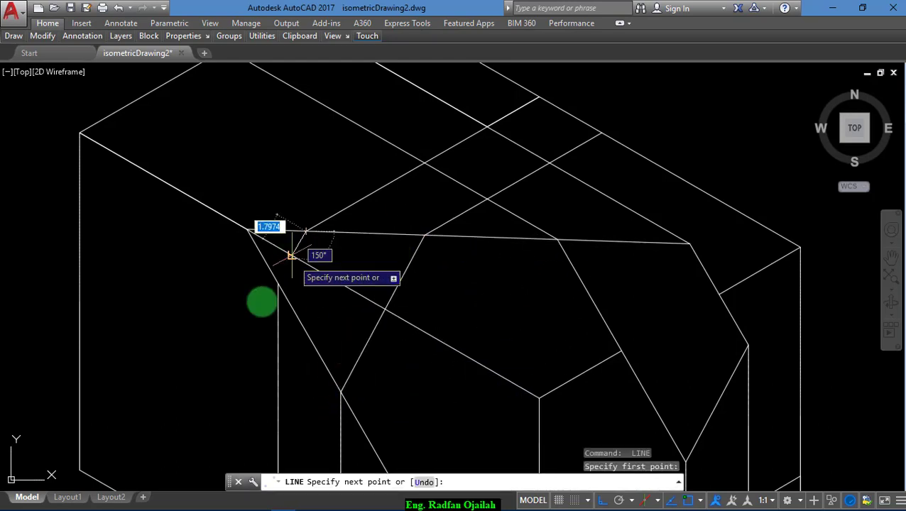
pyautogui.click(278, 283)
pyautogui.press('Escape')
# - Trim the middle portion of oblique line AB between the cross line and the long top line
pyautogui.scroll(-5, 387, 348)
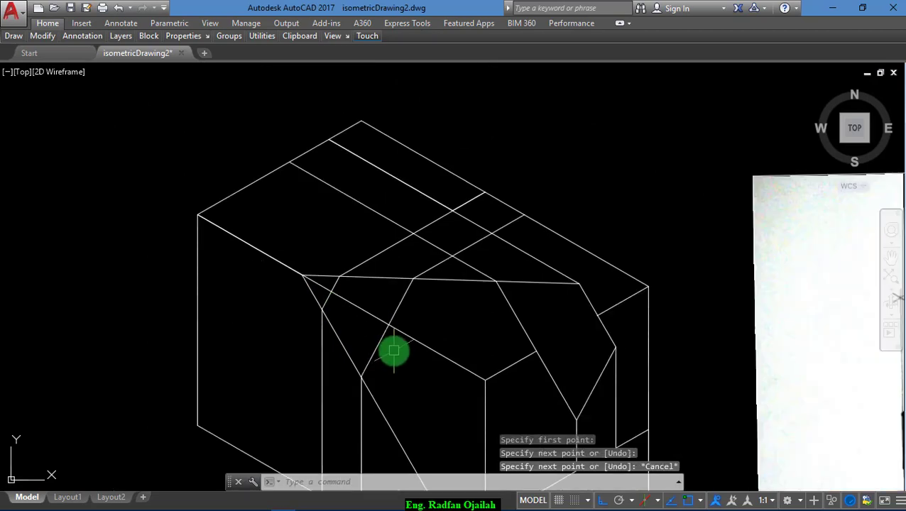
pyautogui.click(383, 309)
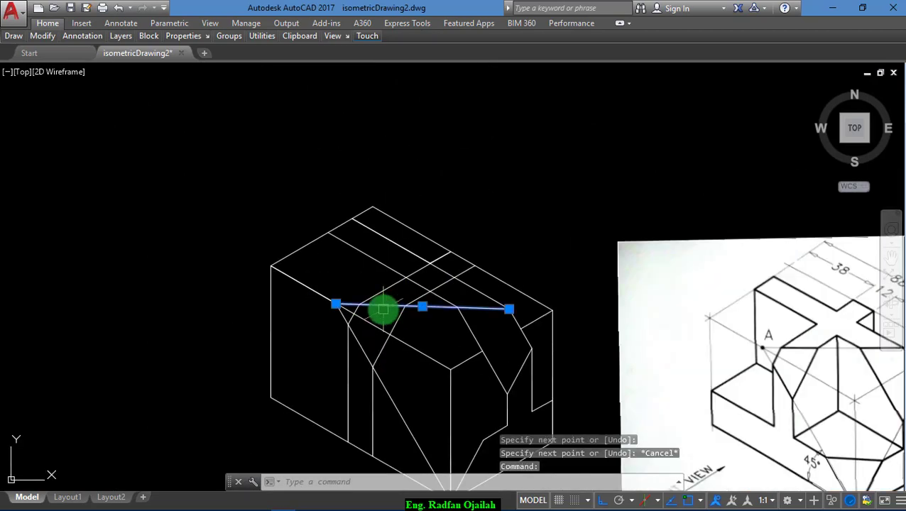
pyautogui.press('Escape')
pyautogui.write('tr')
pyautogui.press('Return')
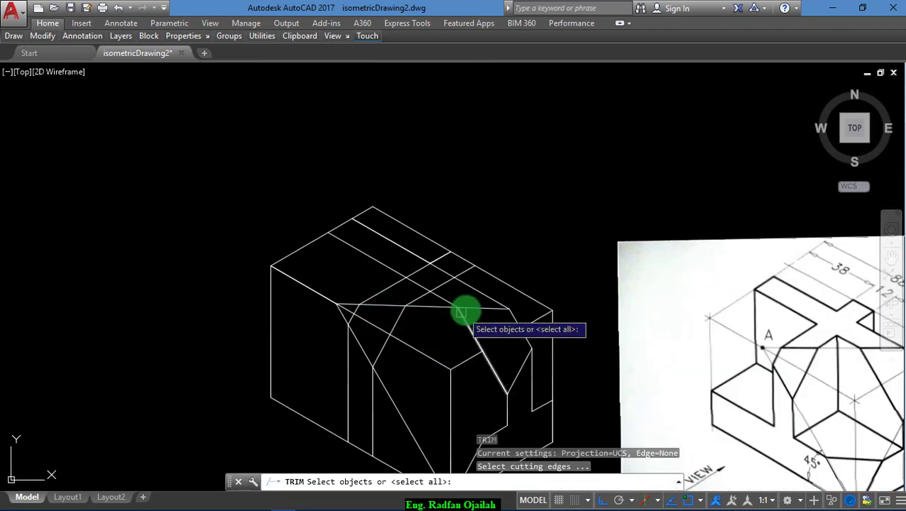
pyautogui.press('Return')
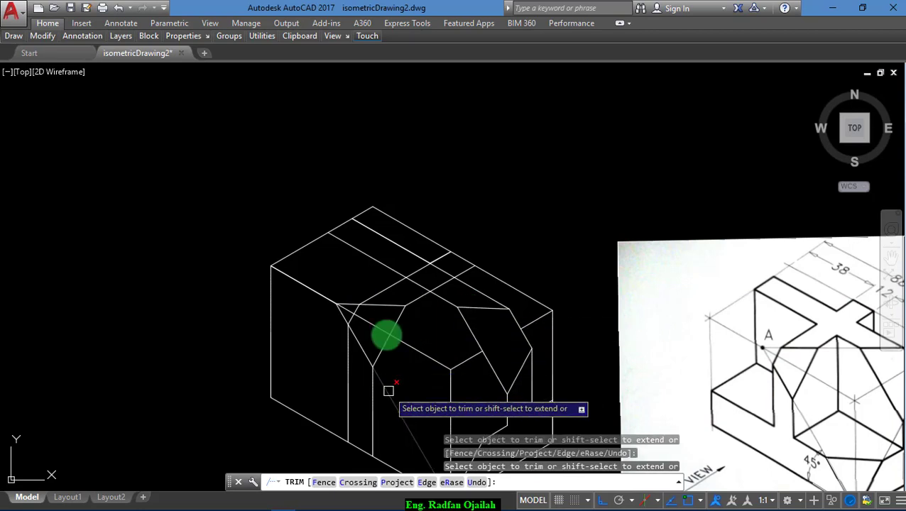
pyautogui.scroll(-2, 383, 313)
pyautogui.scroll(2, 401, 396)
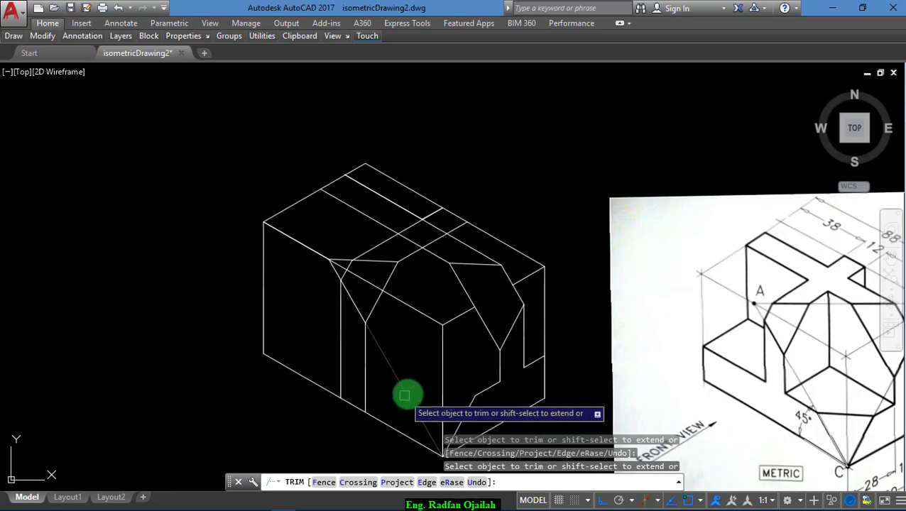
pyautogui.press('Escape')
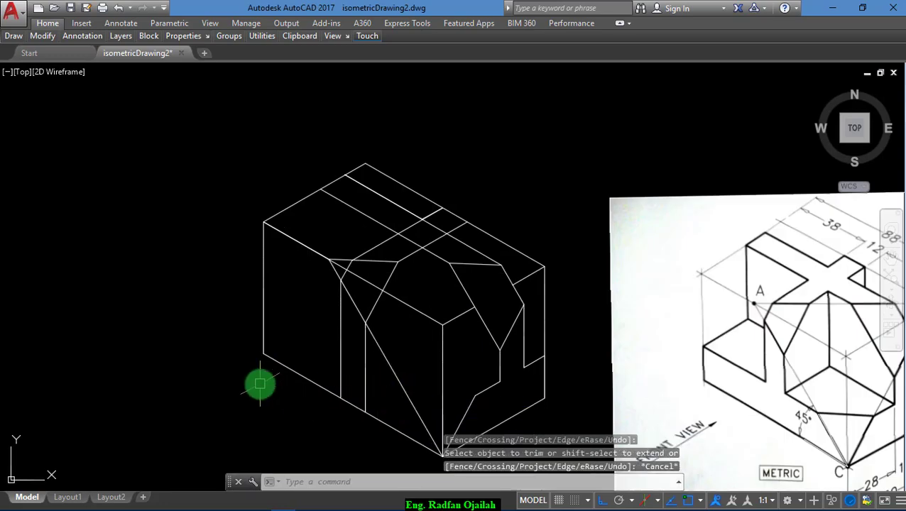
# - Draw an 18-unit vertical up from the front face's lower-left corner, continuing with a line along the face to its right vertical edge
pyautogui.write('l')
pyautogui.press('Return')
pyautogui.scroll(-2, 166, 323)
pyautogui.scroll(2, 186, 353)
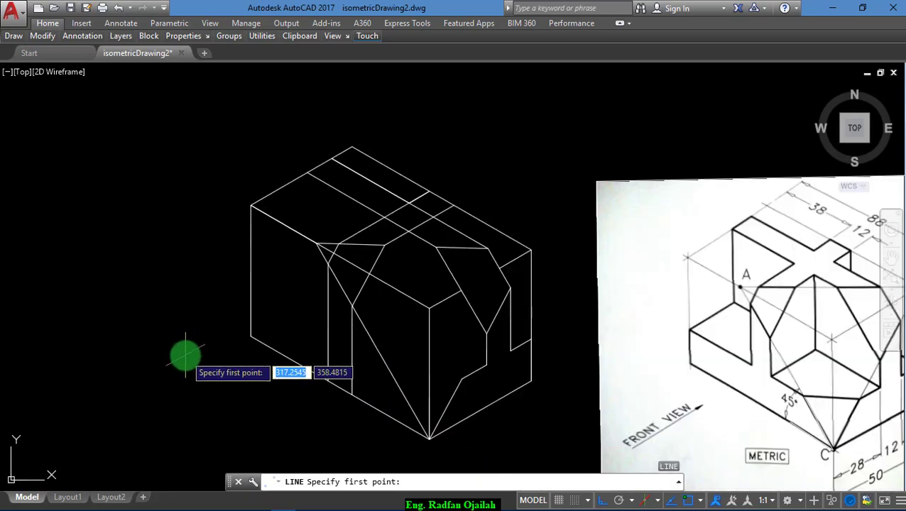
pyautogui.click(251, 336)
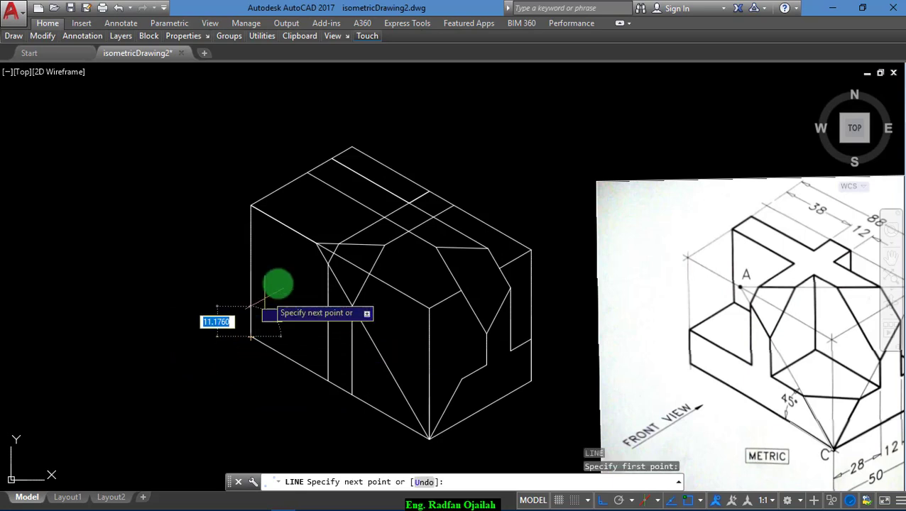
pyautogui.write('18')
pyautogui.press('Return')
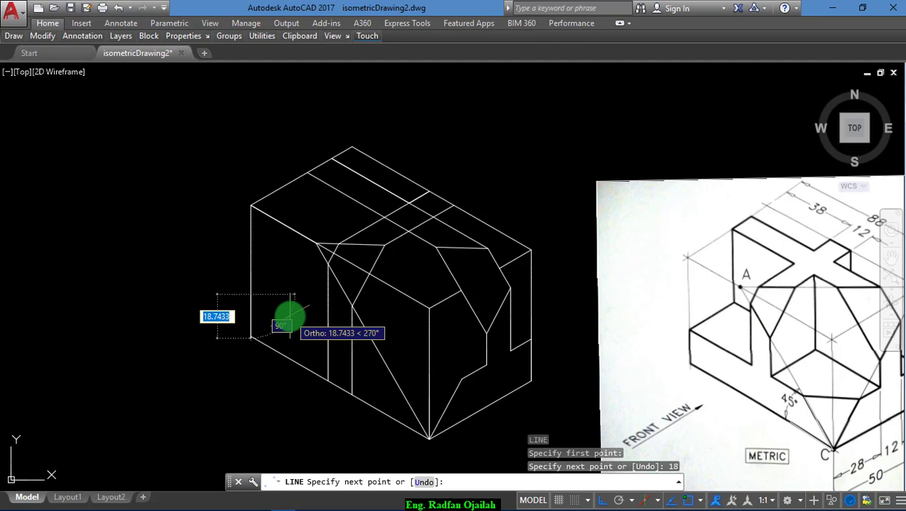
pyautogui.press('F5')
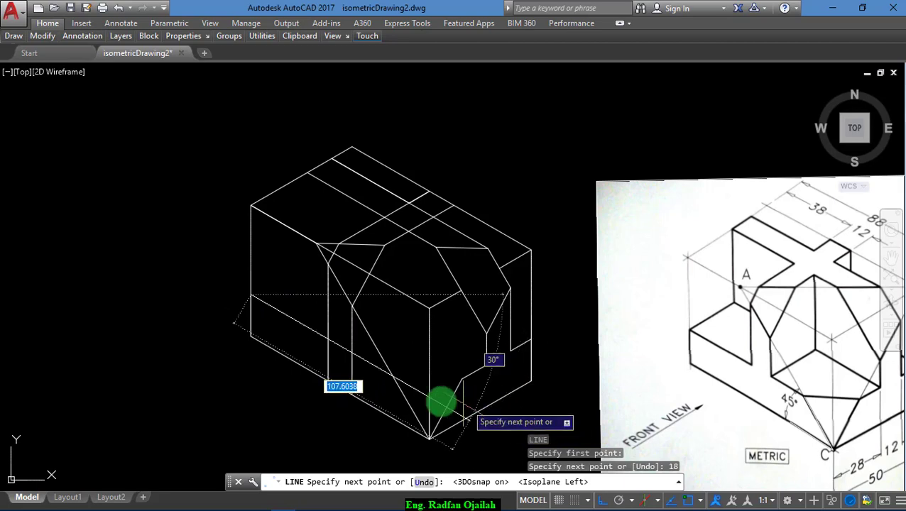
pyautogui.click(428, 398)
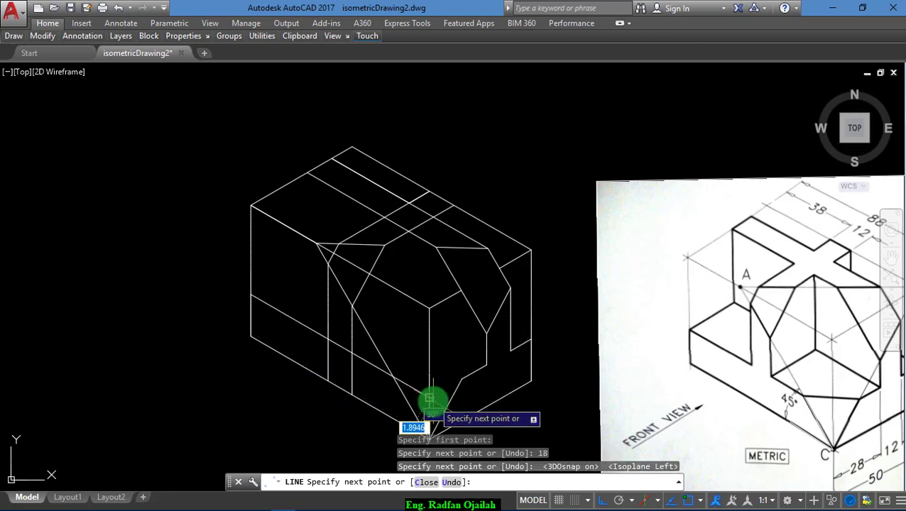
pyautogui.press('Escape')
# - Trim the front face's new lengthwise line where it extends past oblique line AC
pyautogui.scroll(2, 396, 399)
pyautogui.write('tr')
pyautogui.press('Return')
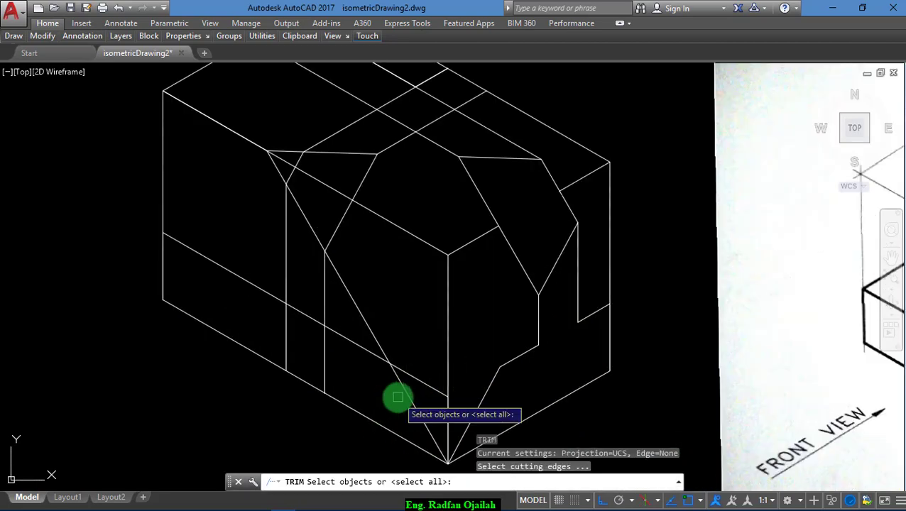
pyautogui.scroll(-3, 402, 401)
pyautogui.scroll(2, 402, 408)
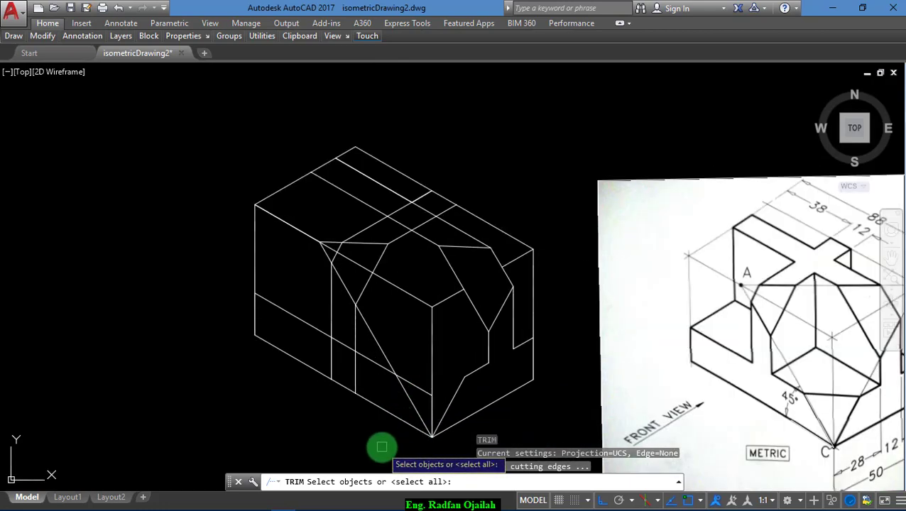
pyautogui.press('Escape')
pyautogui.write('t')
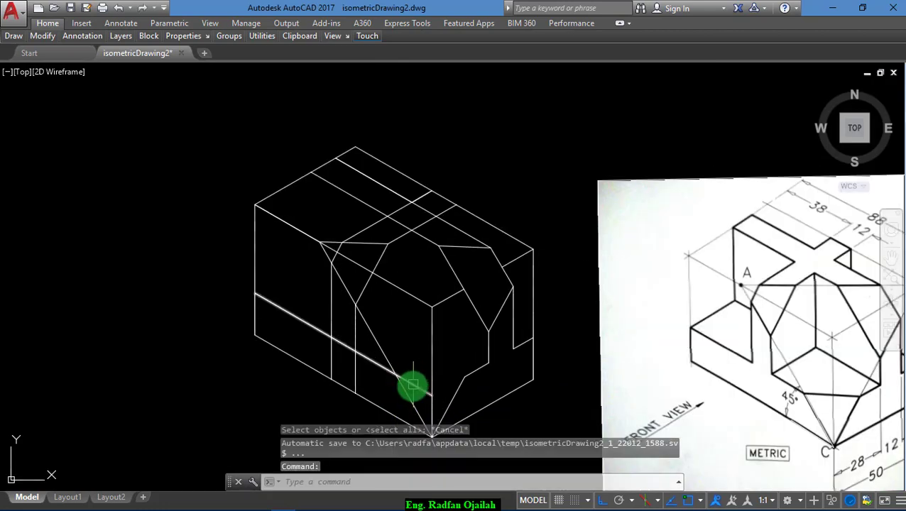
pyautogui.write('r')
pyautogui.press('Return')
pyautogui.press('Return')
pyautogui.click(410, 387)
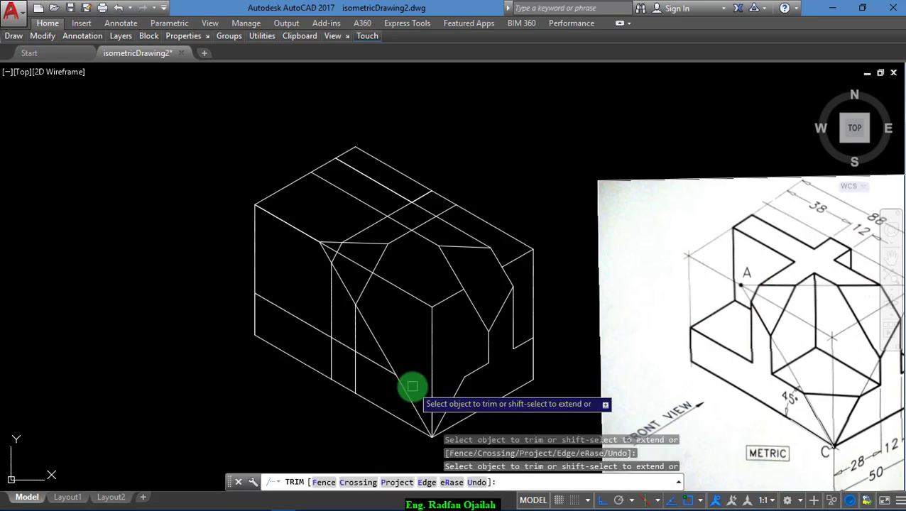
pyautogui.press('Escape')
# - Draw a line from the lengthwise line's end on AC to the lower corner of the side face's step profile
pyautogui.write('l')
pyautogui.press('Return')
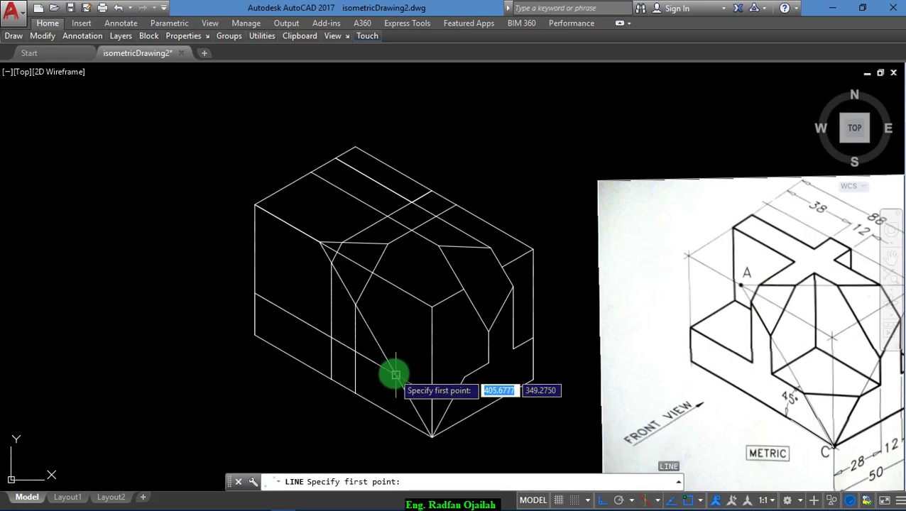
pyautogui.click(395, 375)
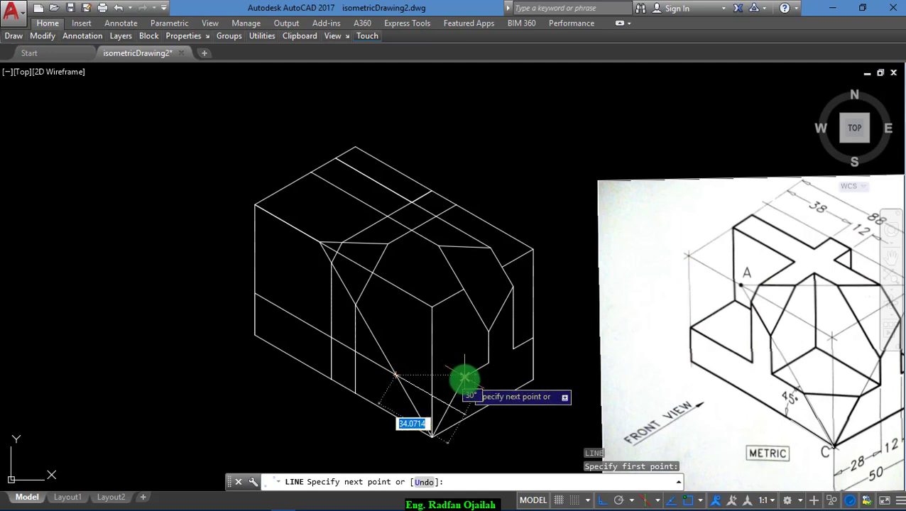
pyautogui.click(463, 377)
pyautogui.click(433, 434)
pyautogui.press('Escape')
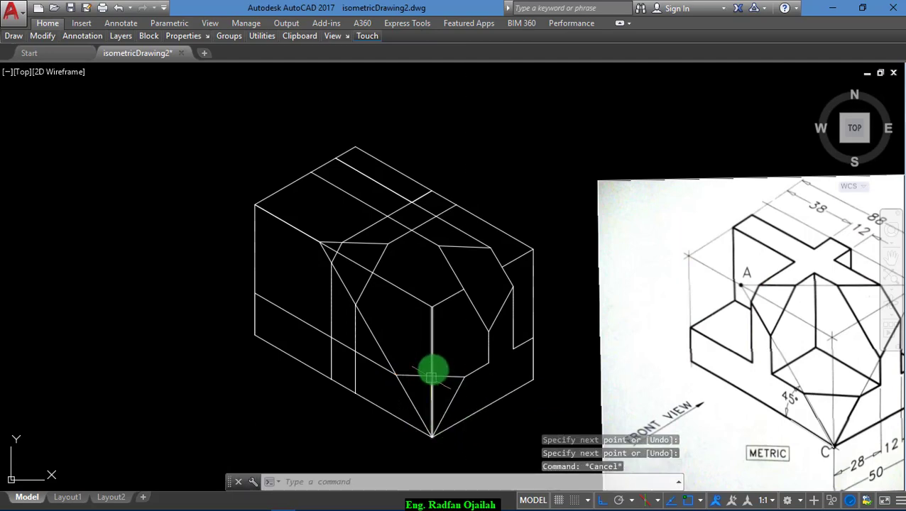
pyautogui.scroll(1, 377, 375)
pyautogui.scroll(-1, 375, 376)
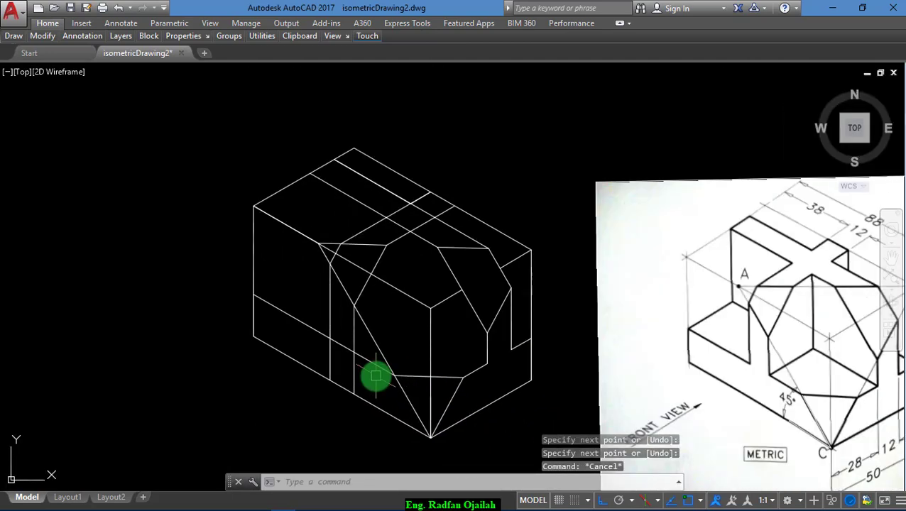
# - Trim the two front-face verticals below the 18-unit-high line and the piece of that line between them
pyautogui.write('tr')
pyautogui.press('Return')
pyautogui.press('Return')
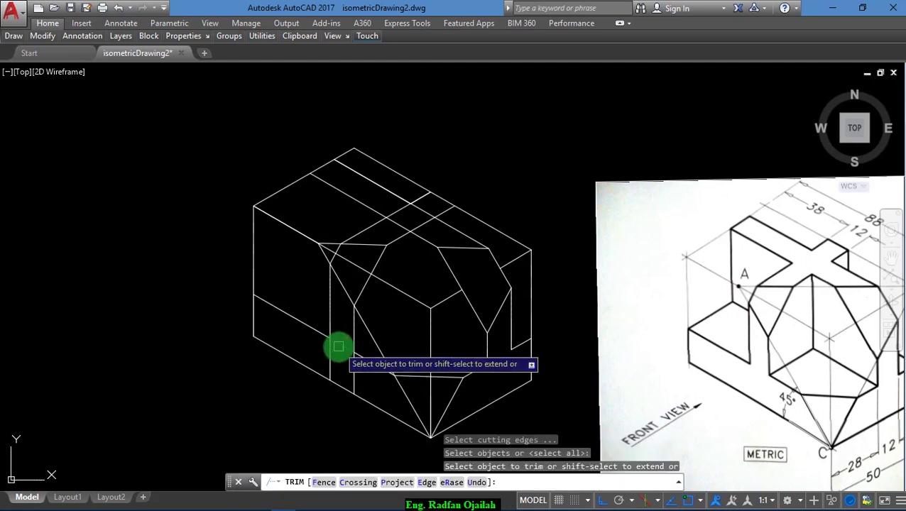
pyautogui.click(329, 366)
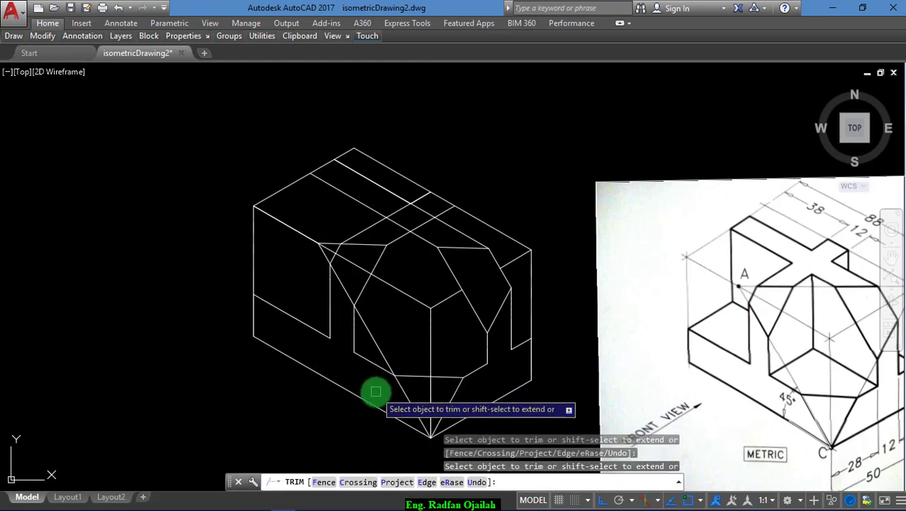
pyautogui.press('Escape')
# - Trim oblique line AC between the second front-face vertical's top and the lower lengthwise line's end
pyautogui.write('tr')
pyautogui.press('Return')
pyautogui.press('Return')
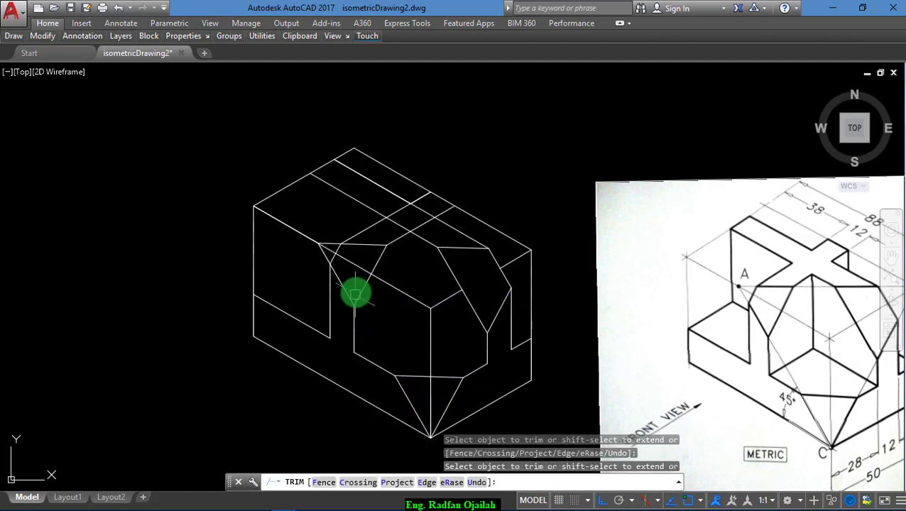
pyautogui.press('Escape')
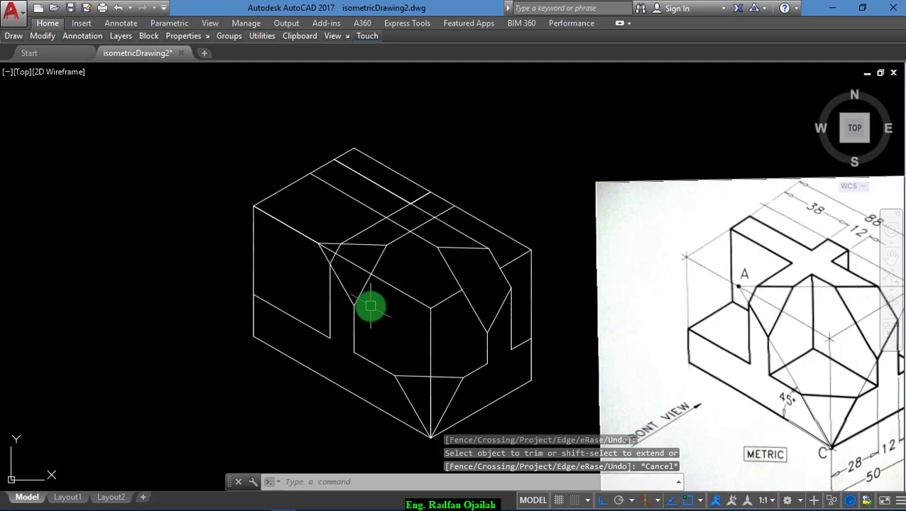
# - Draw a 50-unit line in the depth direction from the left end of the 18-unit-high line, in the top isoplane
pyautogui.write('l')
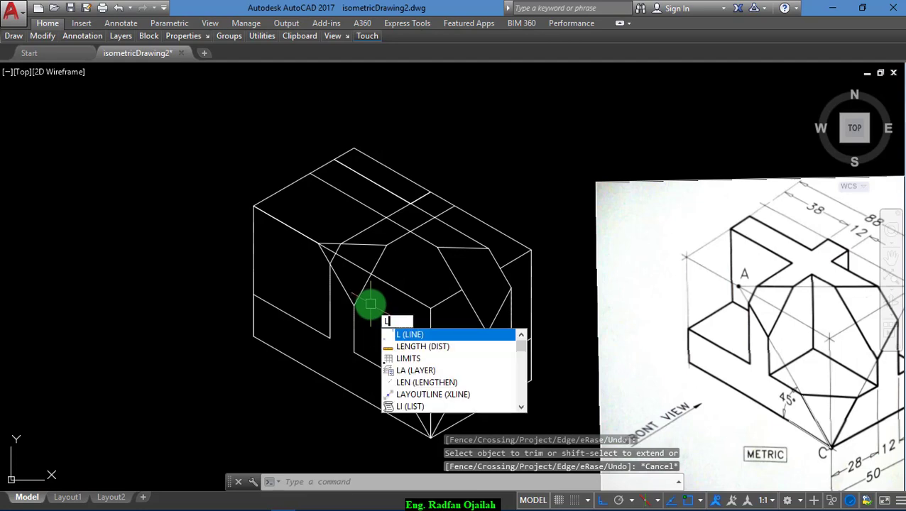
pyautogui.press('Return')
pyautogui.click(253, 293)
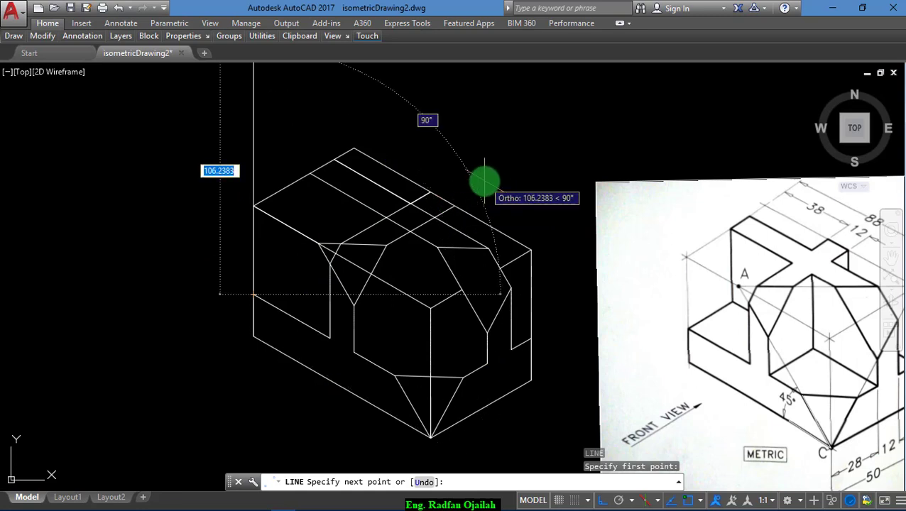
pyautogui.press('F5')
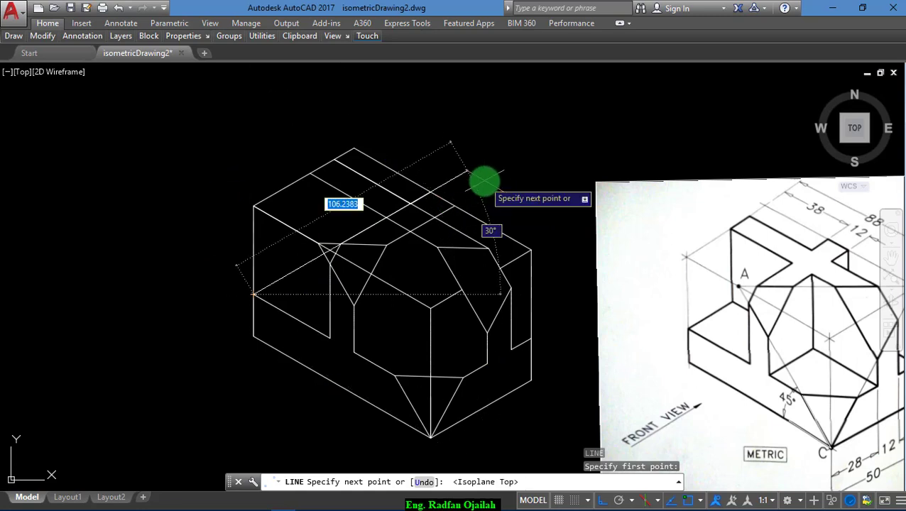
pyautogui.write('50')
pyautogui.press('Return')
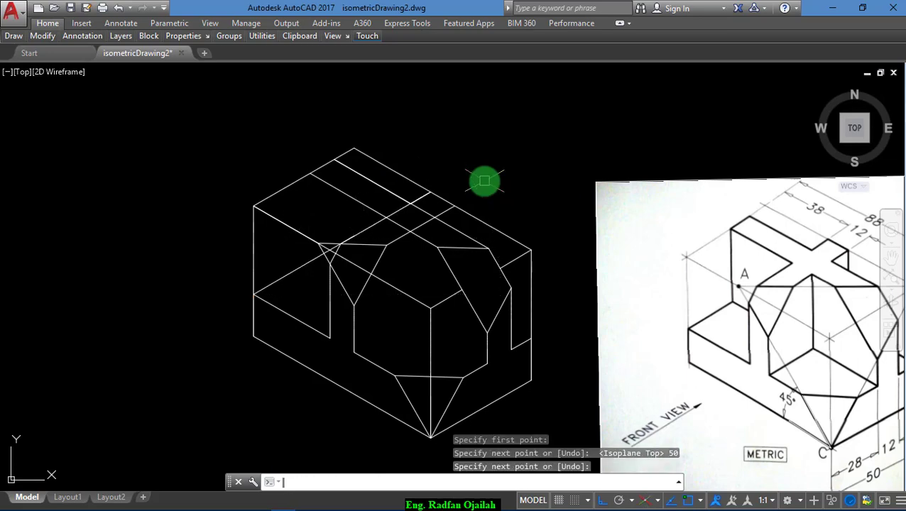
# - Draw a vertical line in the right isoplane from the front rib line's left end on the top down past the 50-unit line
pyautogui.scroll(4, 301, 236)
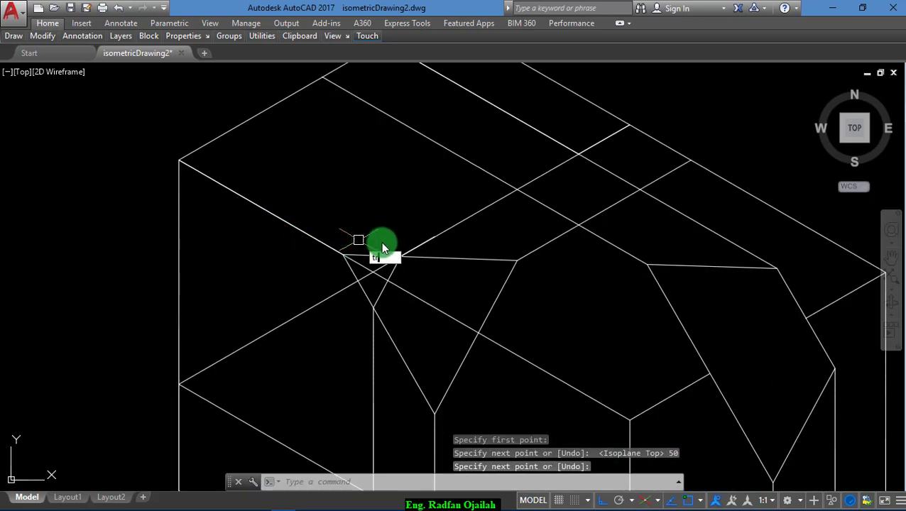
pyautogui.press('Escape')
pyautogui.write('l')
pyautogui.press('Return')
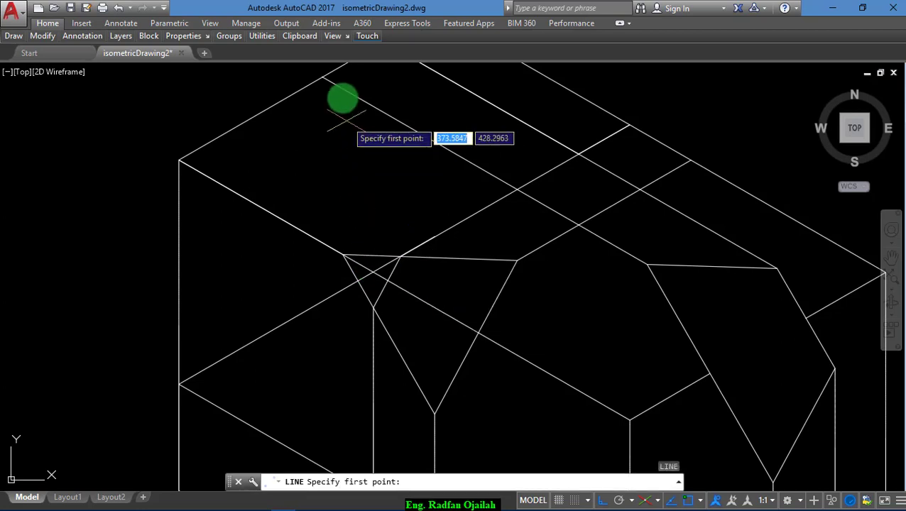
pyautogui.click(322, 77)
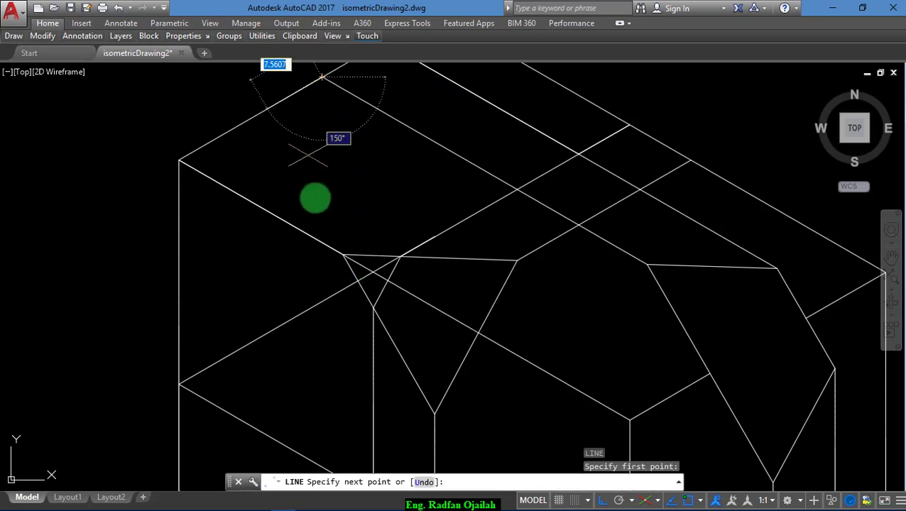
pyautogui.press('F5')
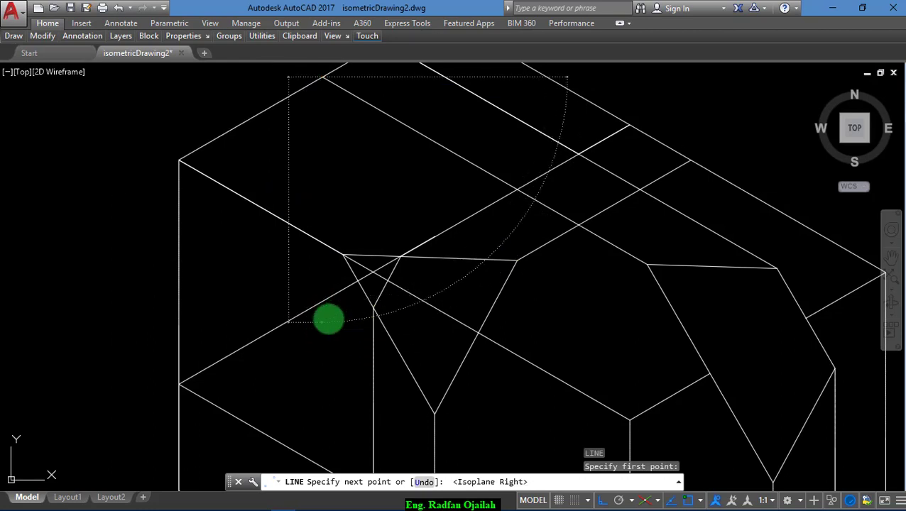
pyautogui.press('Escape')
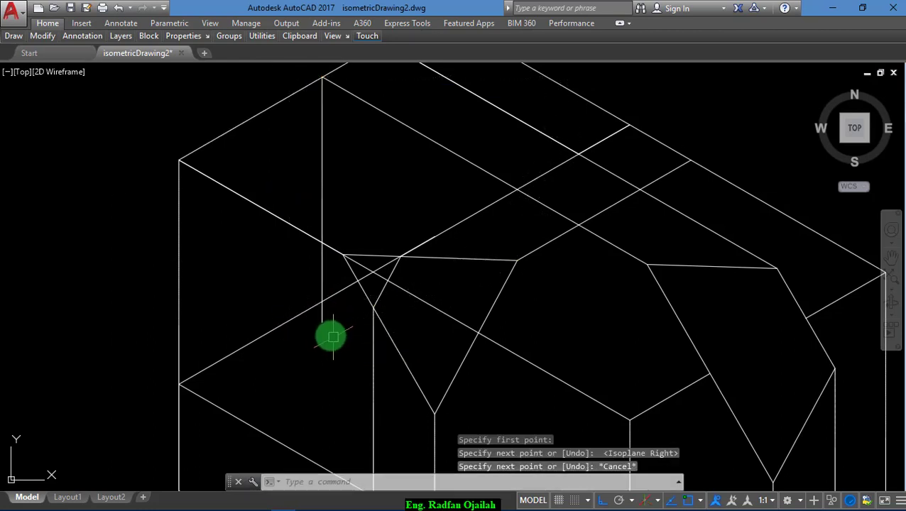
# - Trim the vertical and the 50-unit depth line to their meeting corner, and erase the depth line's leftover segment
pyautogui.write('tr')
pyautogui.press('Return')
pyautogui.press('Return')
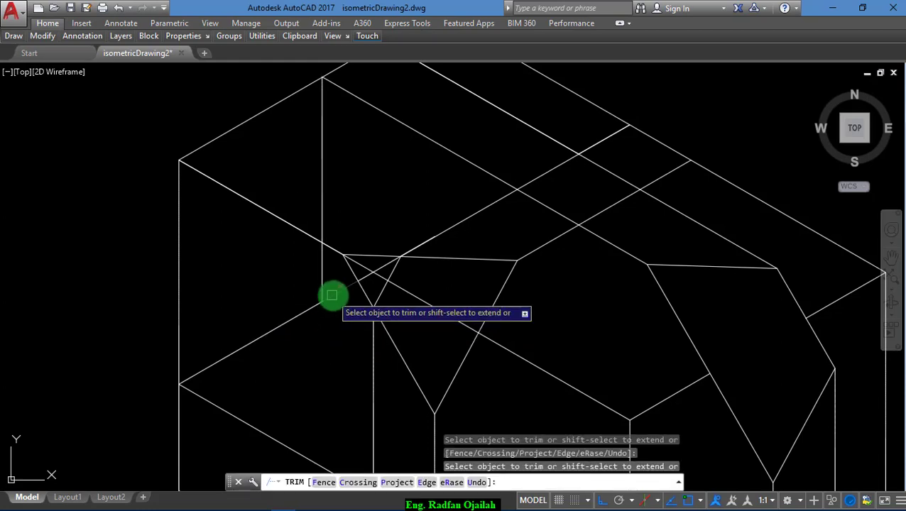
pyautogui.click(345, 291)
pyautogui.press('Escape')
pyautogui.click(367, 279)
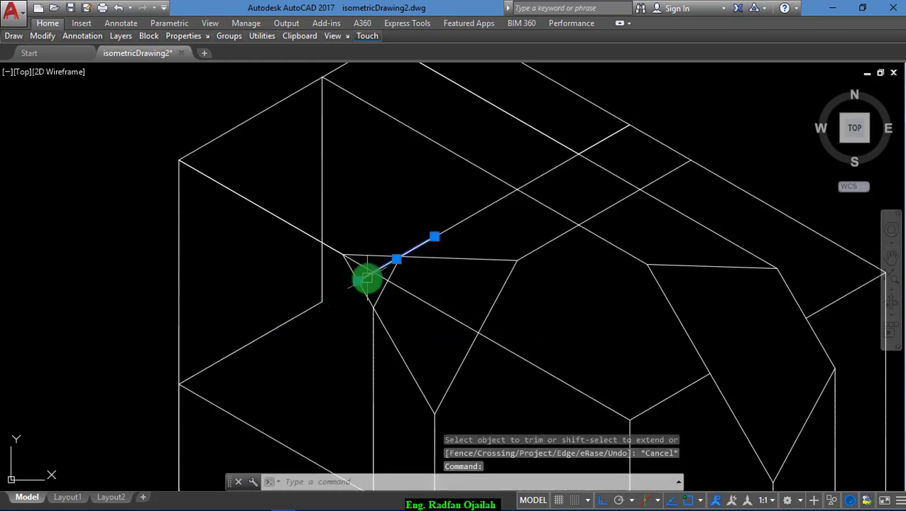
pyautogui.press('Delete')
pyautogui.scroll(-4, 437, 291)
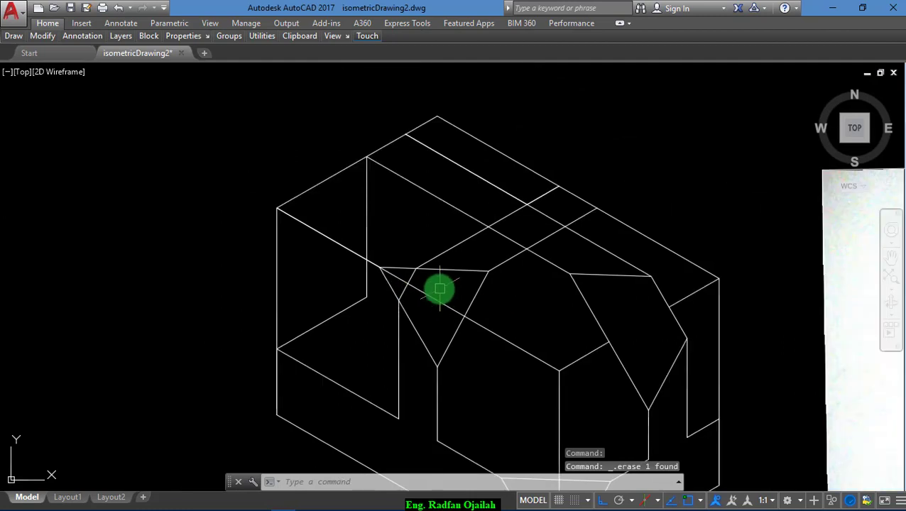
# - Draw a lengthwise line in the left isoplane from the left ledge's rear inner corner past the recess's vertical edge
pyautogui.write('l')
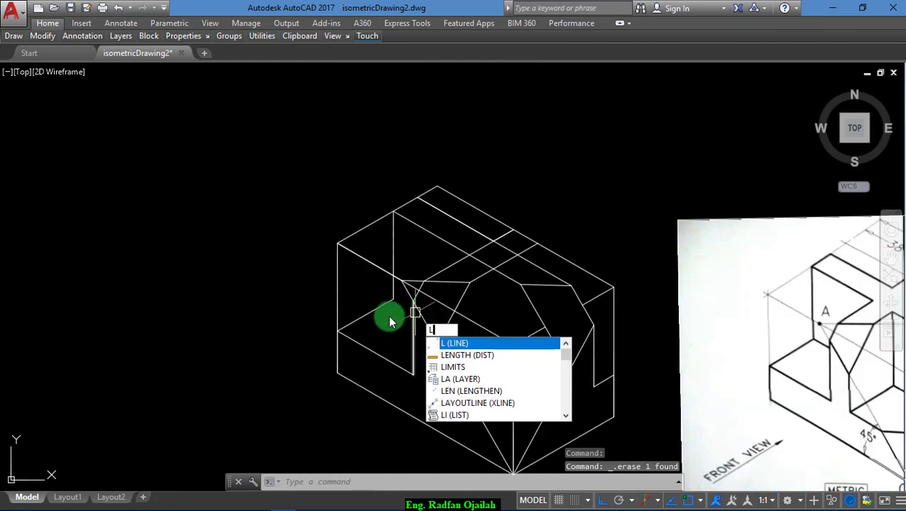
pyautogui.press('Return')
pyautogui.click(414, 324)
pyautogui.scroll(4, 413, 311)
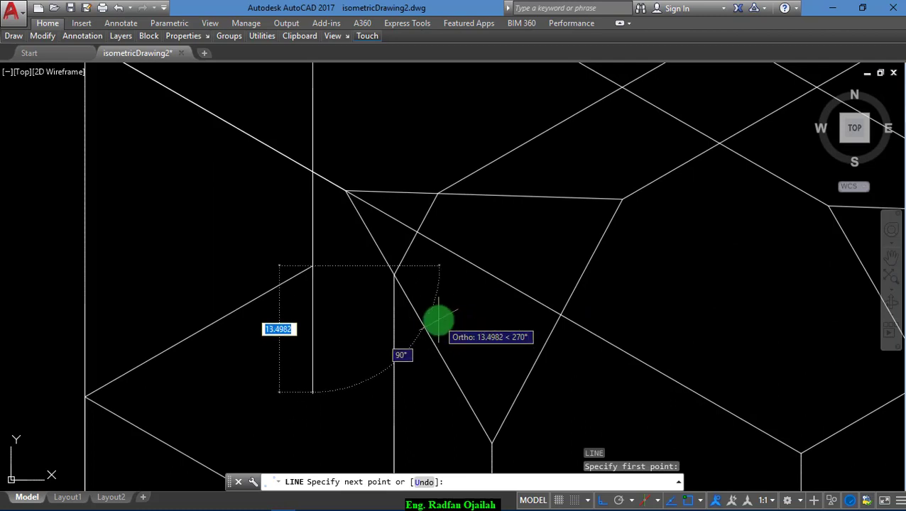
pyautogui.press('F5')
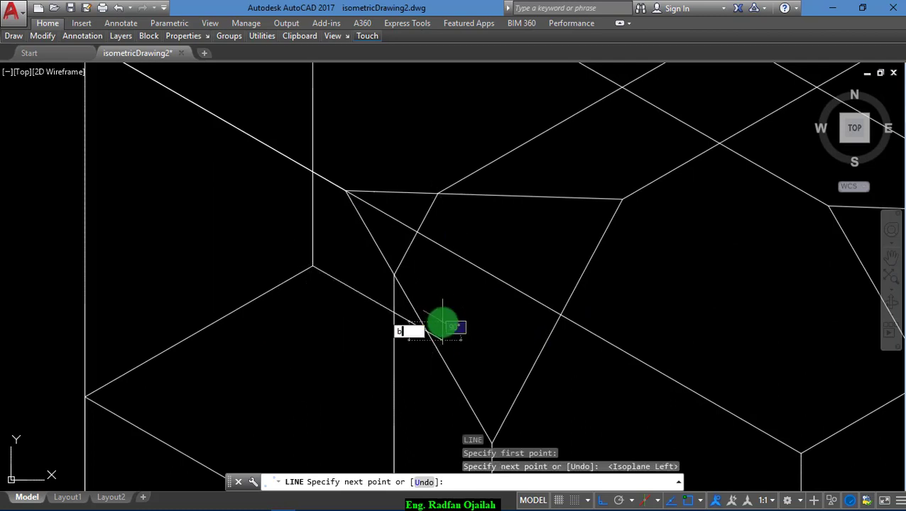
pyautogui.press('Escape')
# - Trim the new lengthwise line where it passes the recess's vertical edge
pyautogui.write('tr')
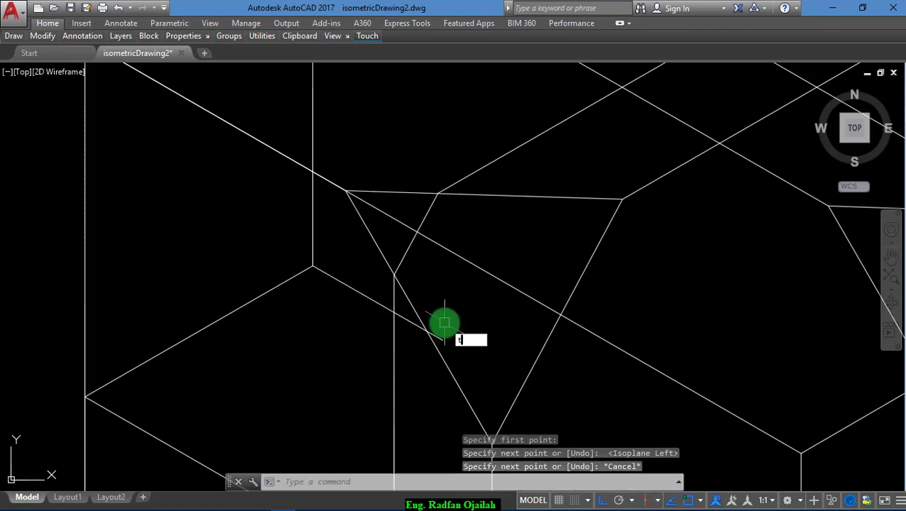
pyautogui.press('Return')
pyautogui.click(394, 302)
pyautogui.press('Return')
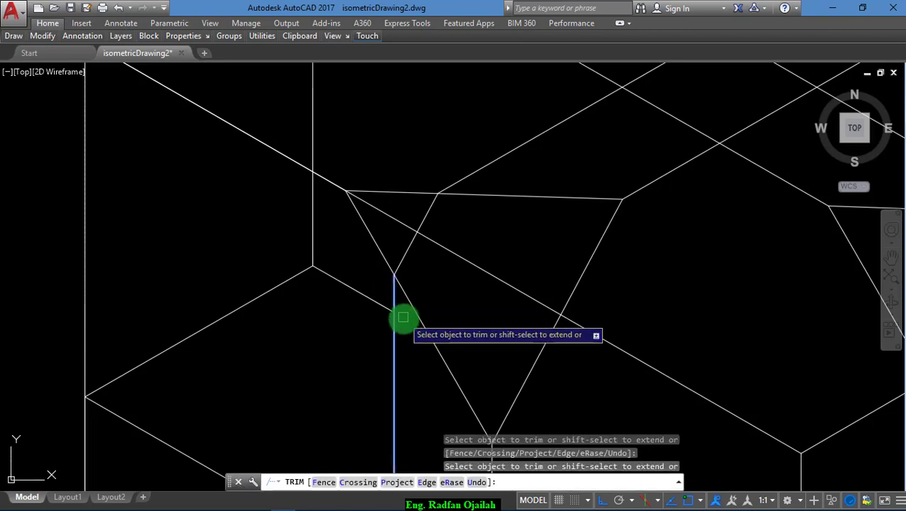
pyautogui.scroll(-5, 401, 323)
pyautogui.press('Escape')
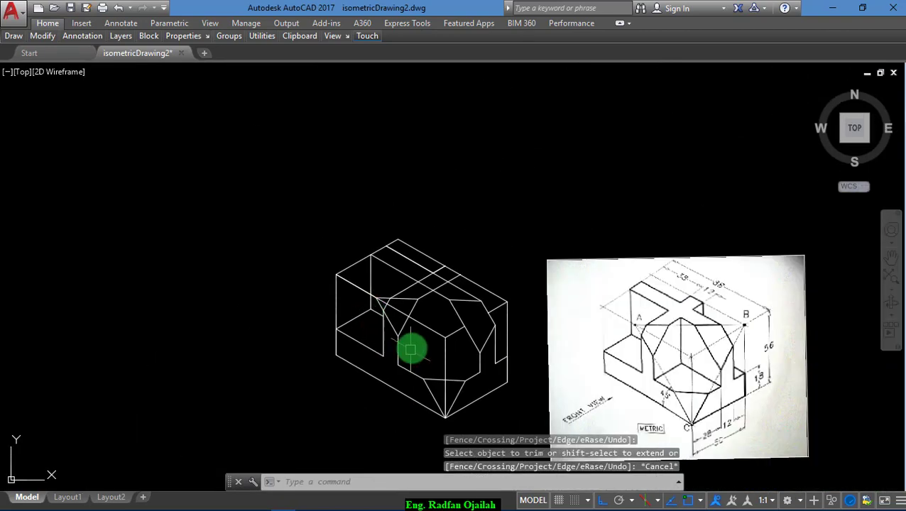
# - Draw a vertical line from the front corner where the two top ribs cross down into the middle recess
pyautogui.scroll(2, 408, 351)
pyautogui.scroll(-2, 412, 346)
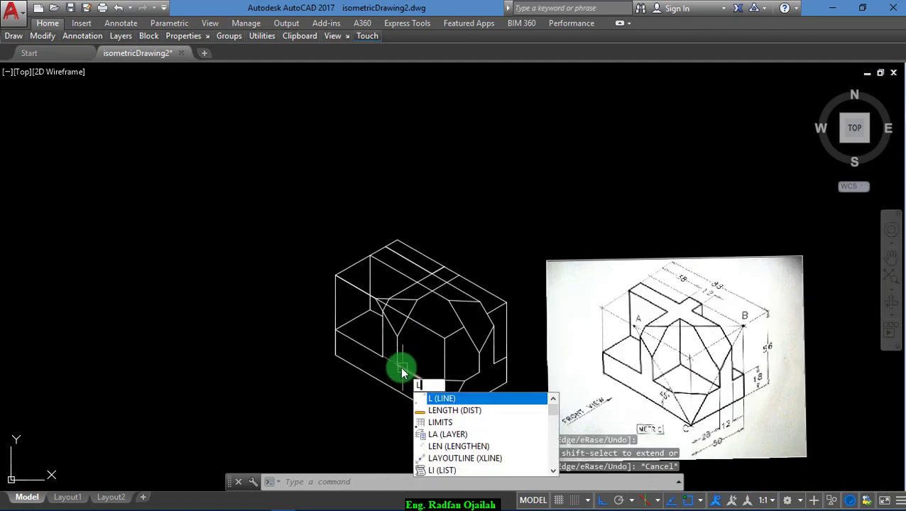
pyautogui.press('Return')
pyautogui.scroll(2, 411, 368)
pyautogui.scroll(2, 434, 252)
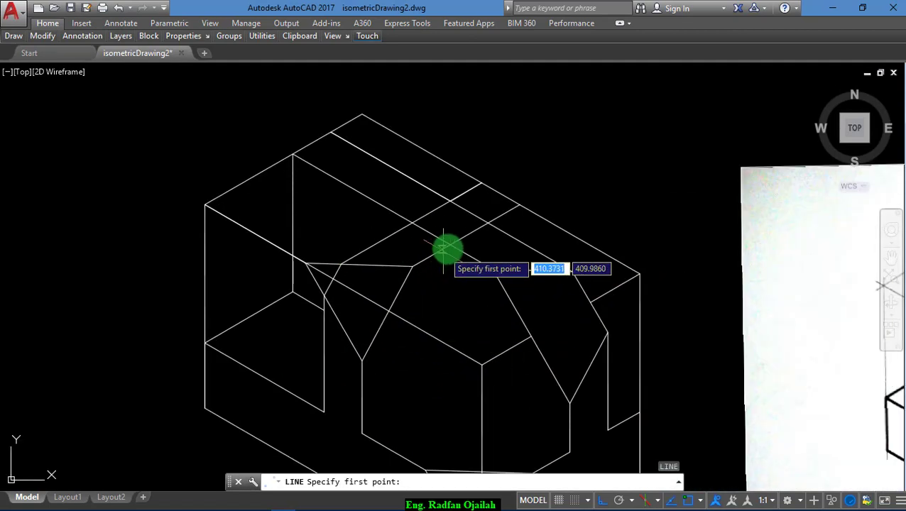
pyautogui.click(450, 244)
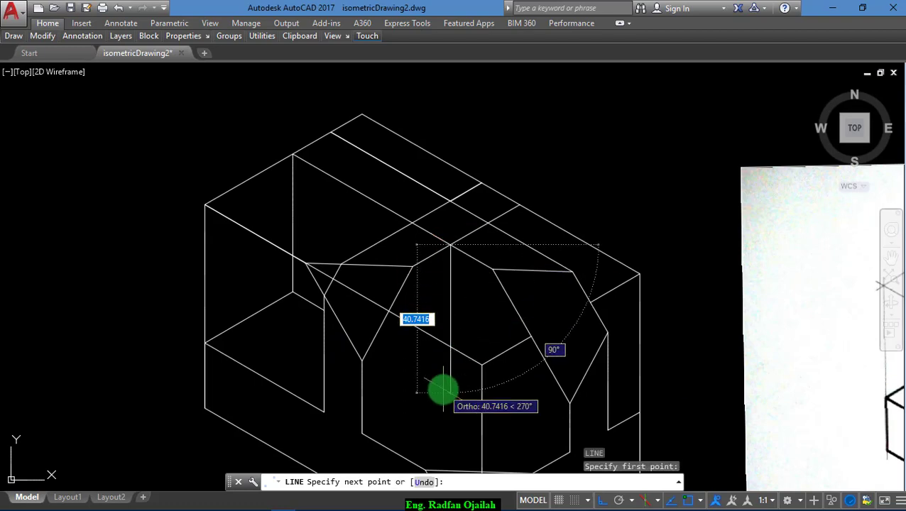
pyautogui.scroll(-4, 438, 386)
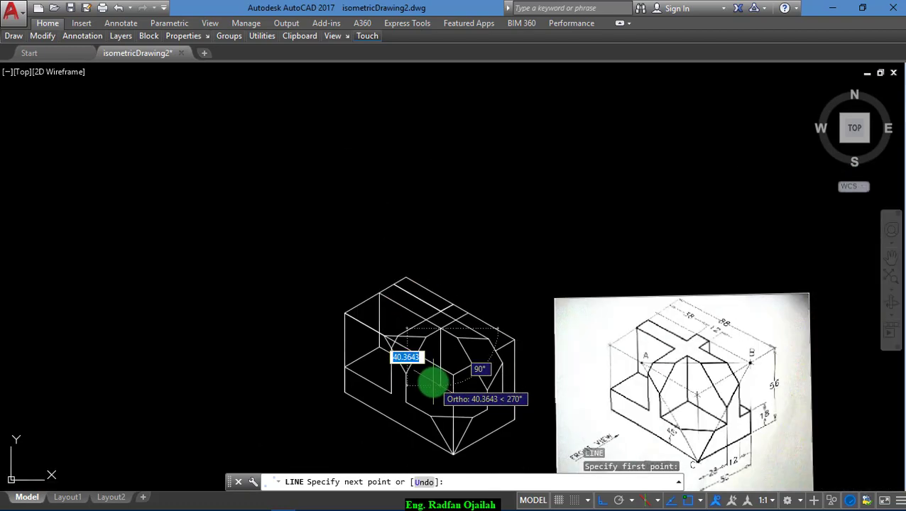
pyautogui.scroll(4, 437, 386)
pyautogui.press('Escape')
# - Draw a depth line in the top isoplane from the left front vertical's lower end to the new vertical line
pyautogui.press('Return')
pyautogui.click(352, 422)
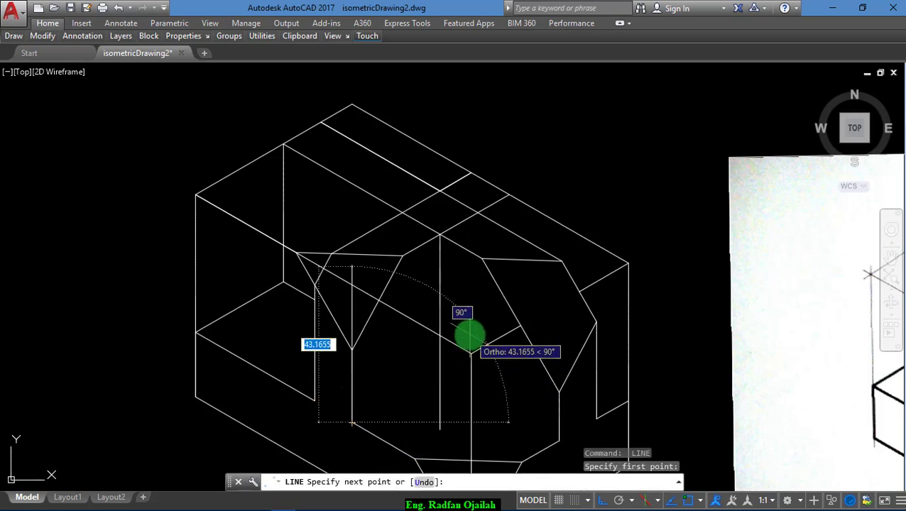
pyautogui.press('F5')
pyautogui.click(455, 364)
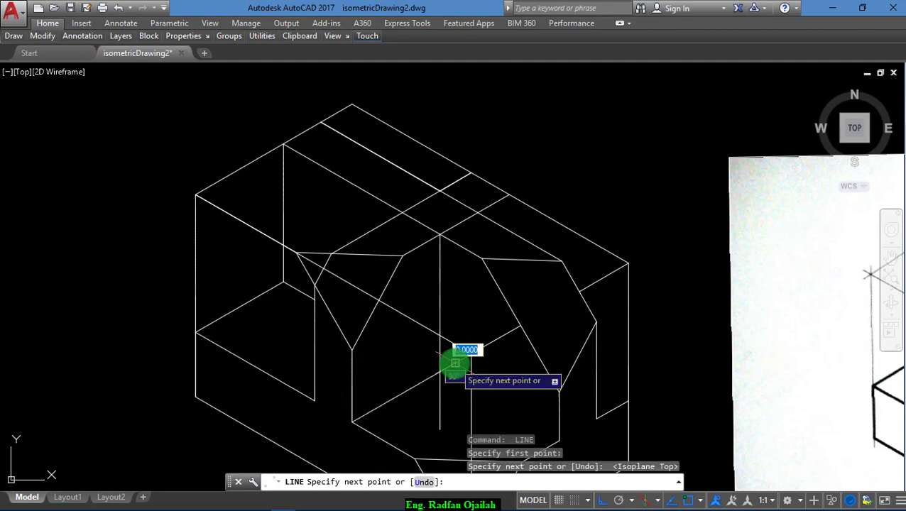
pyautogui.press('Return')
# - Trim the middle recess's vertical line below the depth line to form the inner corner
pyautogui.write('tr')
pyautogui.press('Return')
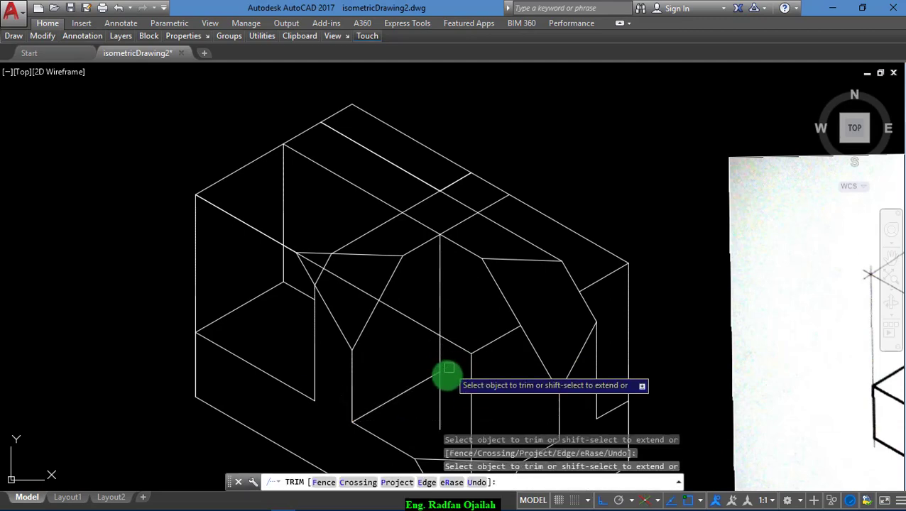
pyautogui.scroll(-4, 440, 382)
pyautogui.press('Escape')
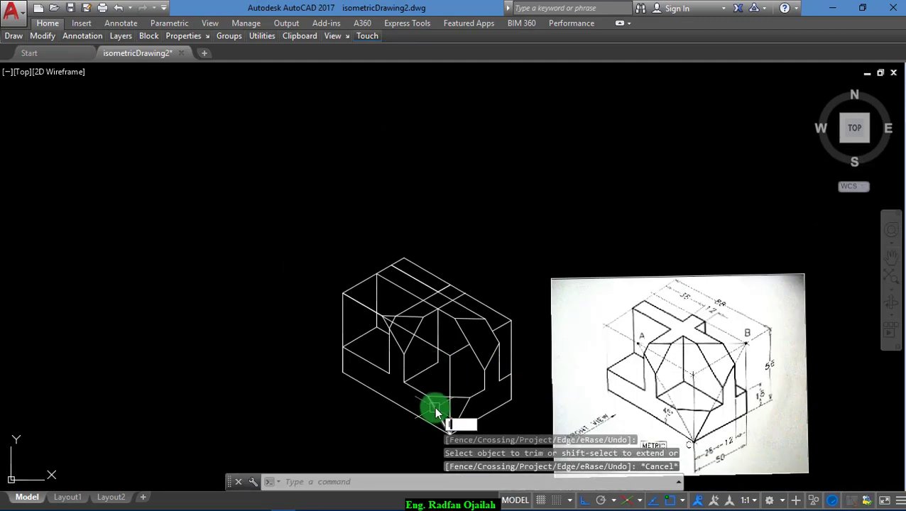
# - Draw a line from the middle recess's inner corner to the lower end of the right front vertical
pyautogui.scroll(5, 436, 412)
pyautogui.write('l')
pyautogui.press('Return')
pyautogui.click(436, 301)
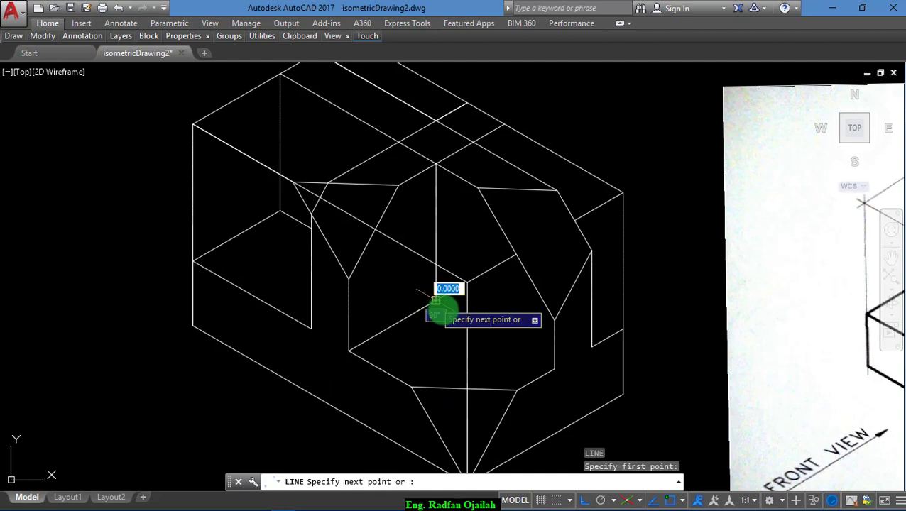
pyautogui.click(548, 366)
pyautogui.press('Return')
pyautogui.scroll(-2, 500, 390)
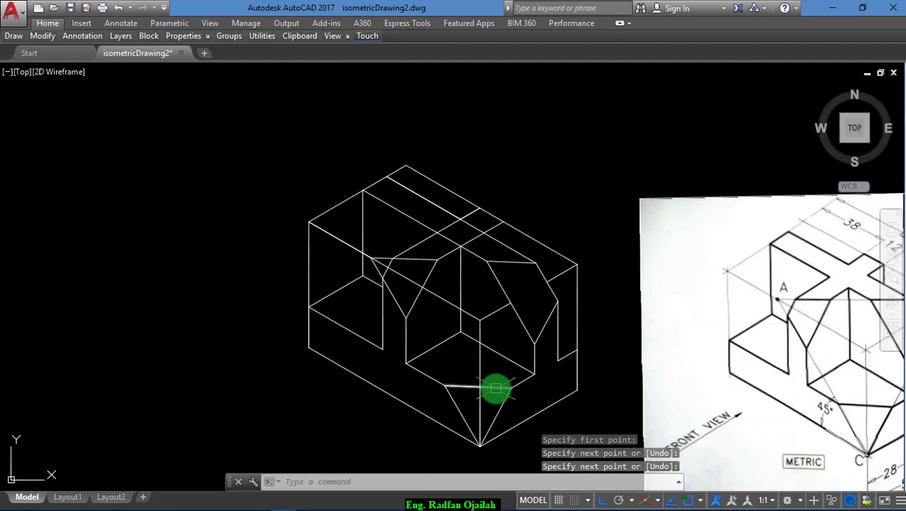
pyautogui.scroll(-2, 326, 329)
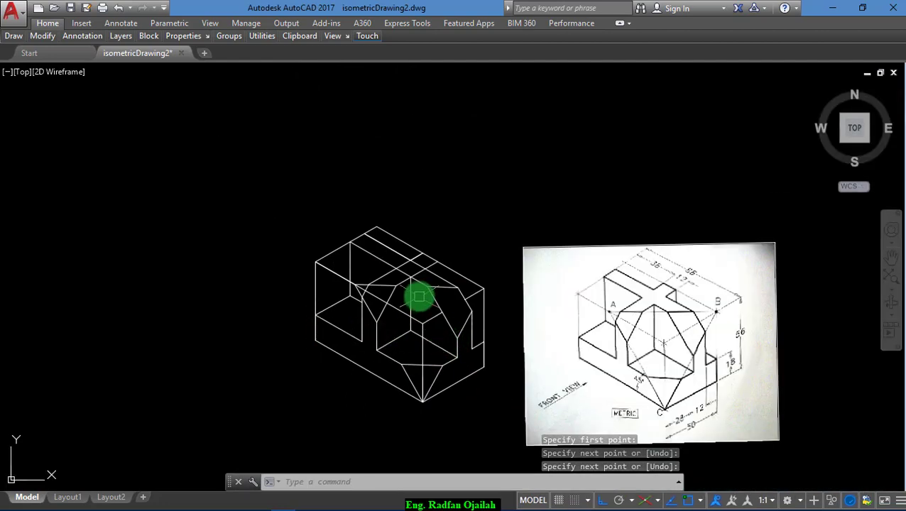
# - Trim the rib line segments inside the crossing of the two top ribs
pyautogui.scroll(2, 419, 295)
pyautogui.write('tr')
pyautogui.press('Return')
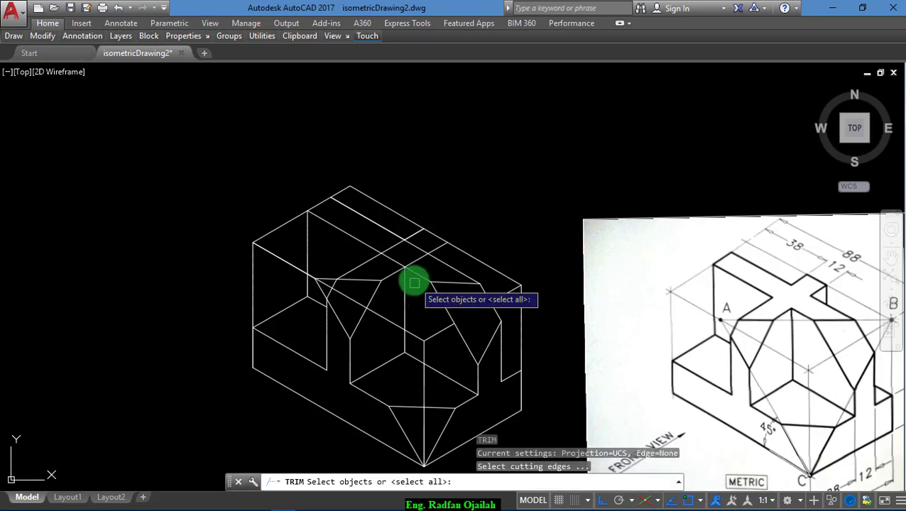
pyautogui.press('Return')
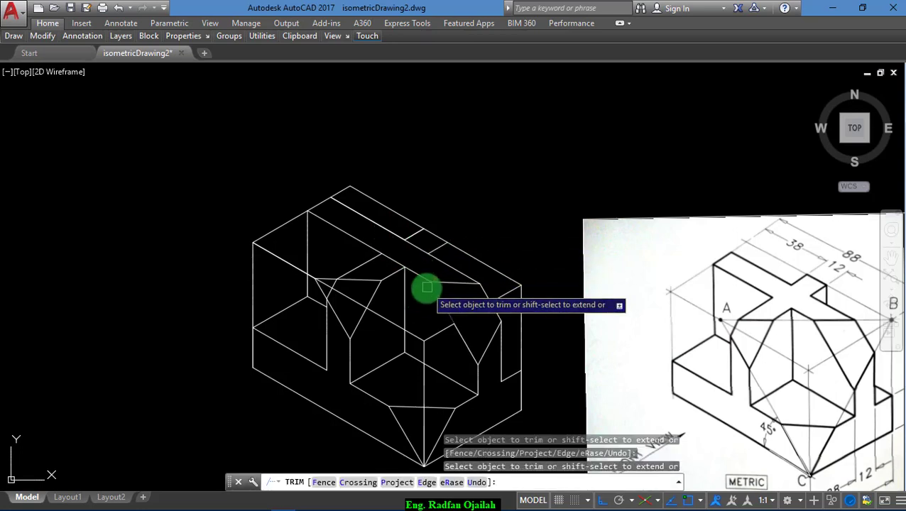
pyautogui.press('Escape')
# - Draw a vertical line in the right isoplane from the cross rib's right rear corner down past the lengthwise rib's rear edge
pyautogui.write('l')
pyautogui.press('Return')
pyautogui.click(446, 244)
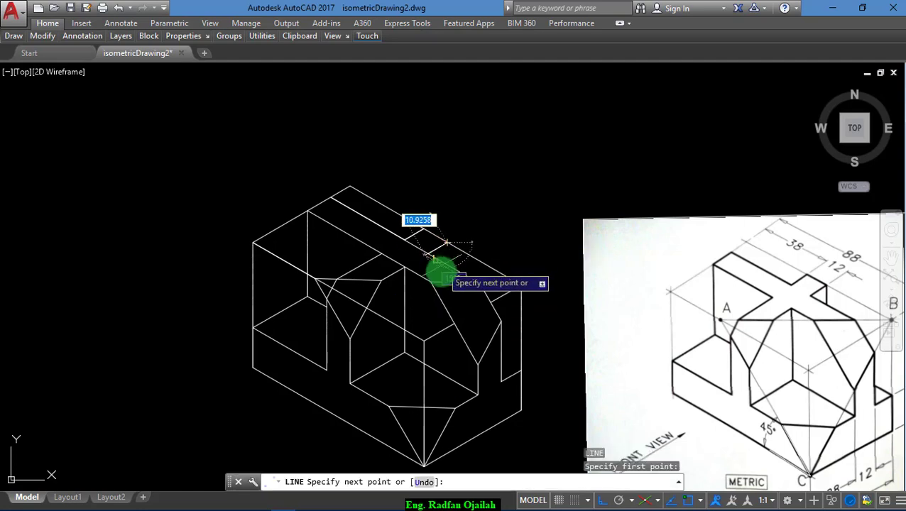
pyautogui.scroll(5, 441, 269)
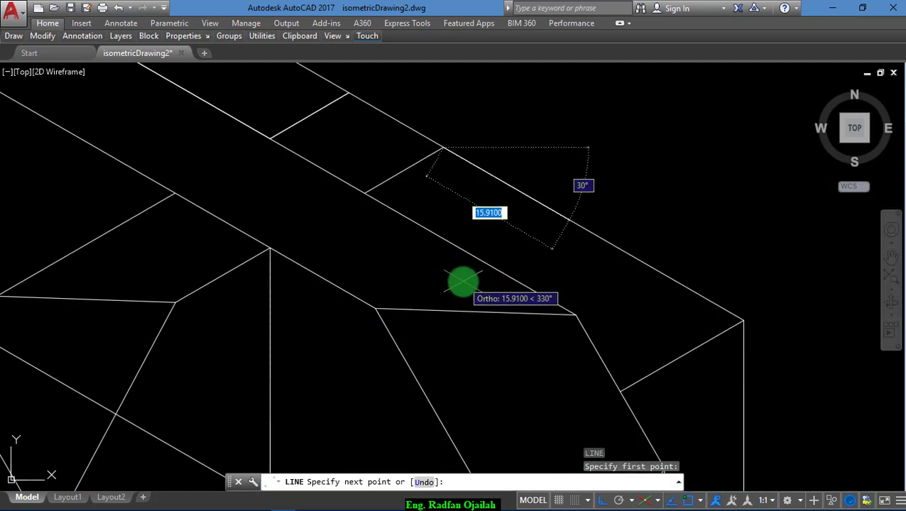
pyautogui.press('F5')
pyautogui.click(444, 271)
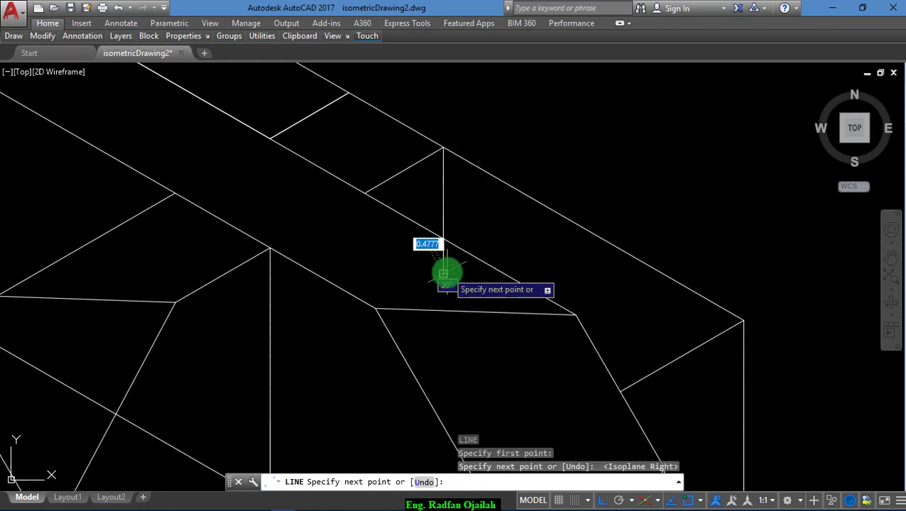
pyautogui.press('Escape')
# - Trim the cross rib's rear vertical line below the lengthwise rib's rear edge
pyautogui.write('tr')
pyautogui.press('Return')
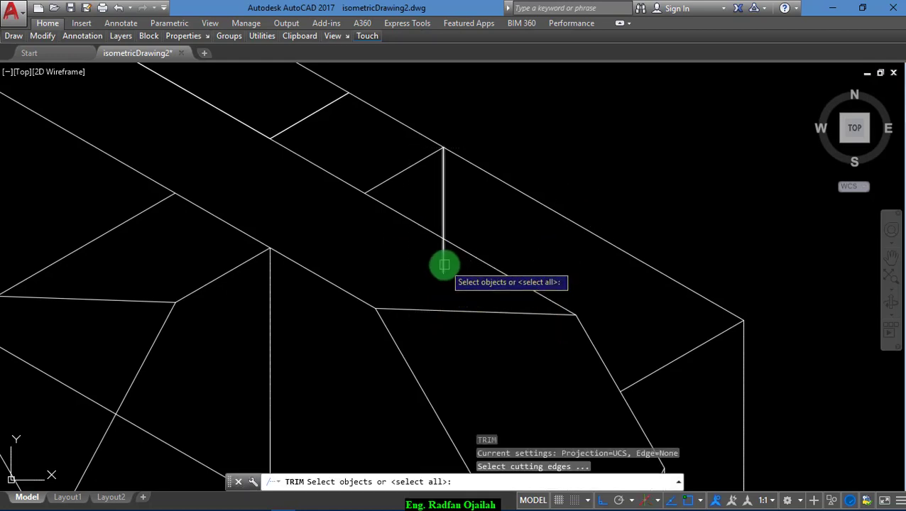
pyautogui.press('Return')
pyautogui.scroll(-5, 444, 268)
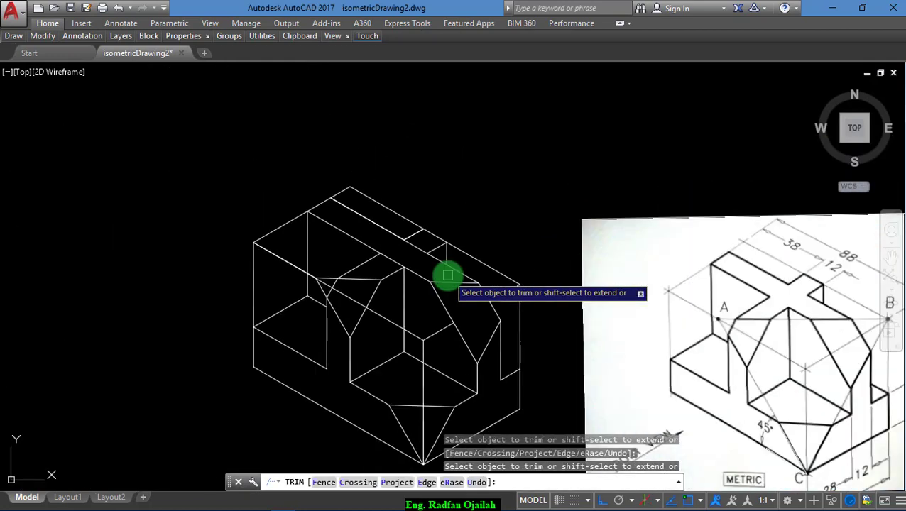
pyautogui.press('Escape')
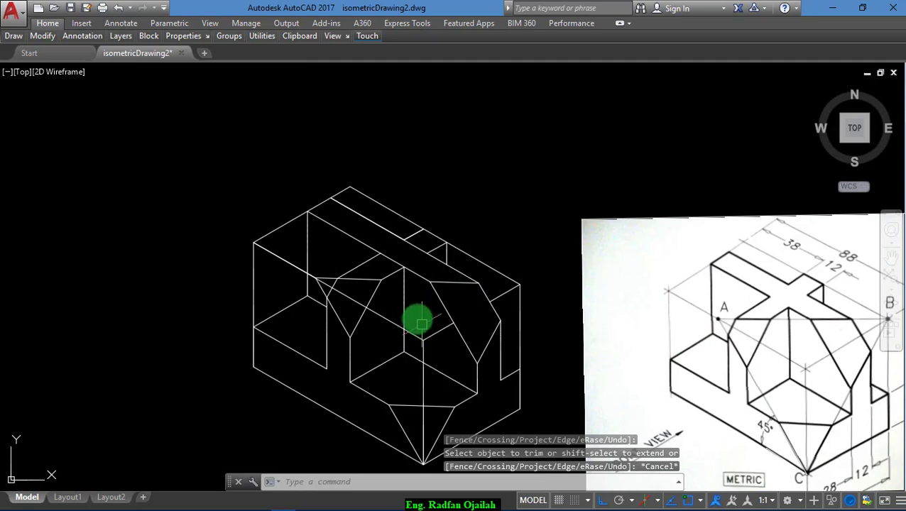
# - Try erasing the box's rear top edge, right-end top edge and right vertical, and undo the erasure
pyautogui.scroll(-2, 360, 259)
pyautogui.scroll(2, 391, 279)
pyautogui.click(482, 264)
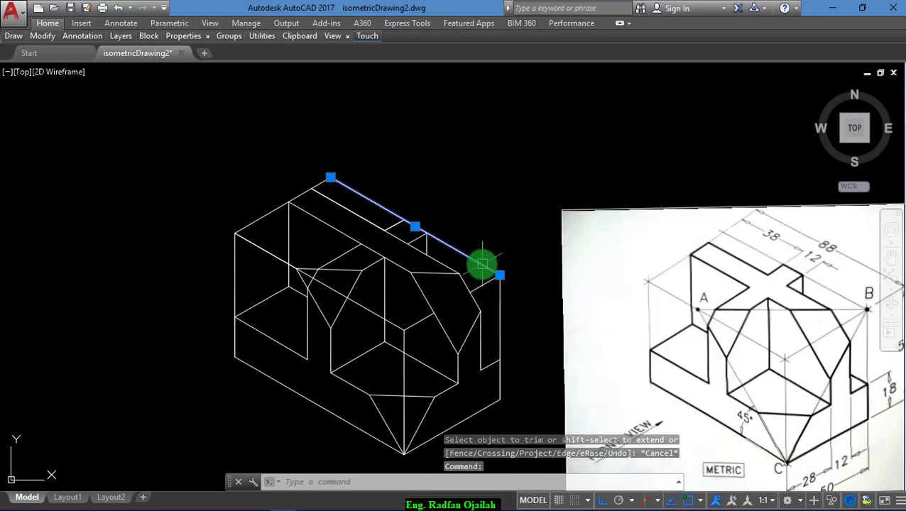
pyautogui.click(483, 284)
pyautogui.click(497, 304)
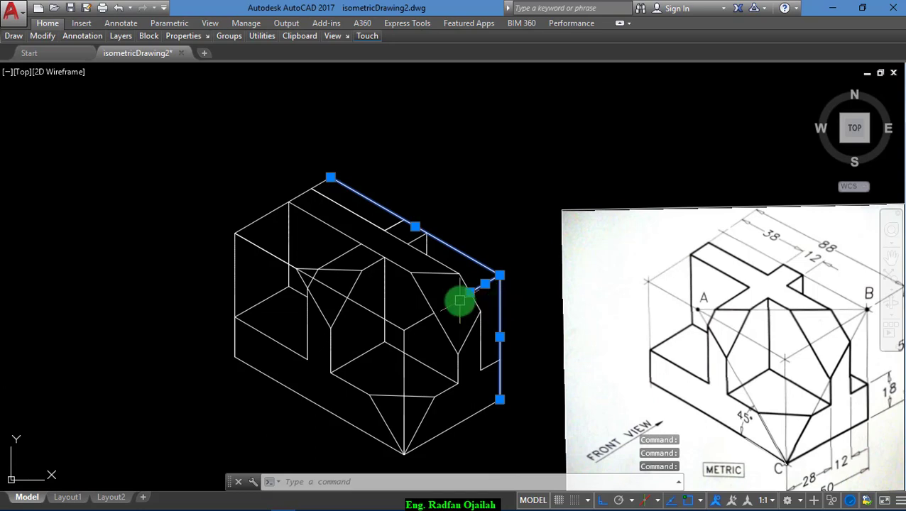
pyautogui.press('Delete')
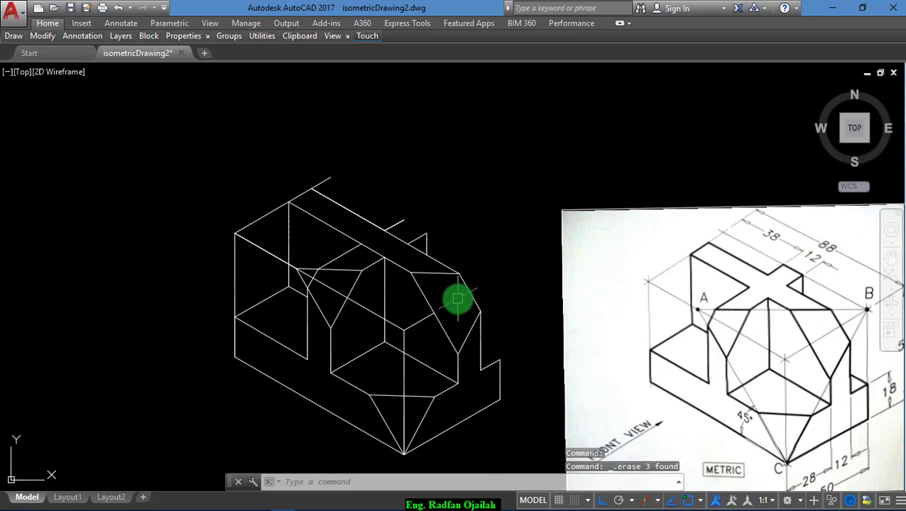
pyautogui.hotkey('ctrl', 'z')
# - Trim the rear top edge beside the cross rib, the left-end top edge outside the lengthwise rib, and the left box edges above the ledge
pyautogui.write('tr')
pyautogui.press('Return')
pyautogui.press('Return')
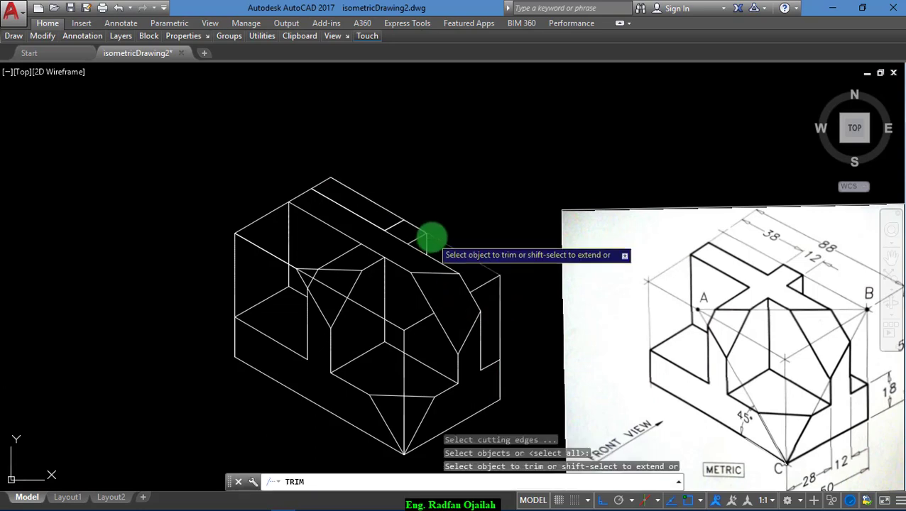
pyautogui.click(388, 206)
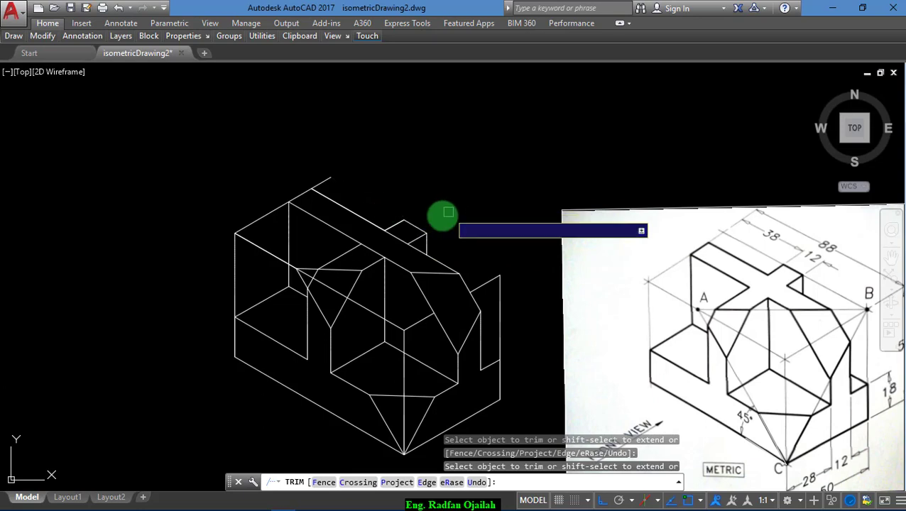
pyautogui.click(323, 182)
pyautogui.click(270, 207)
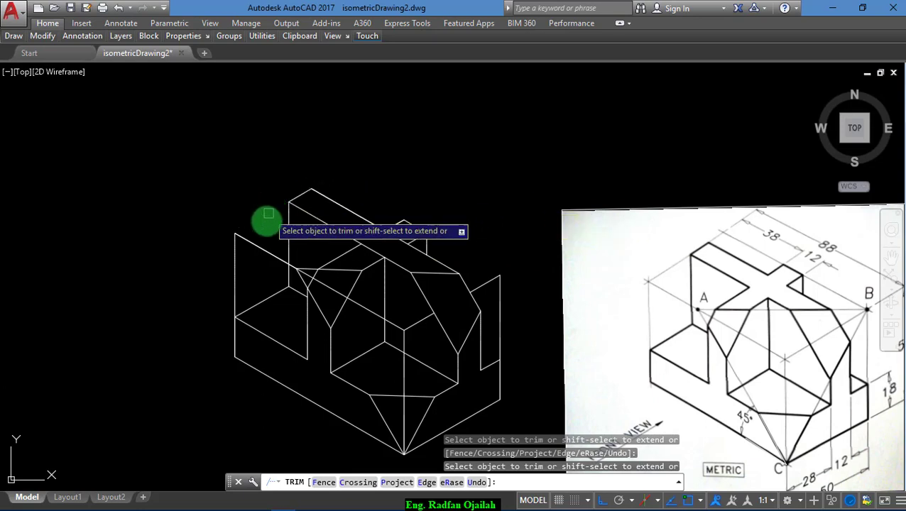
pyautogui.click(266, 254)
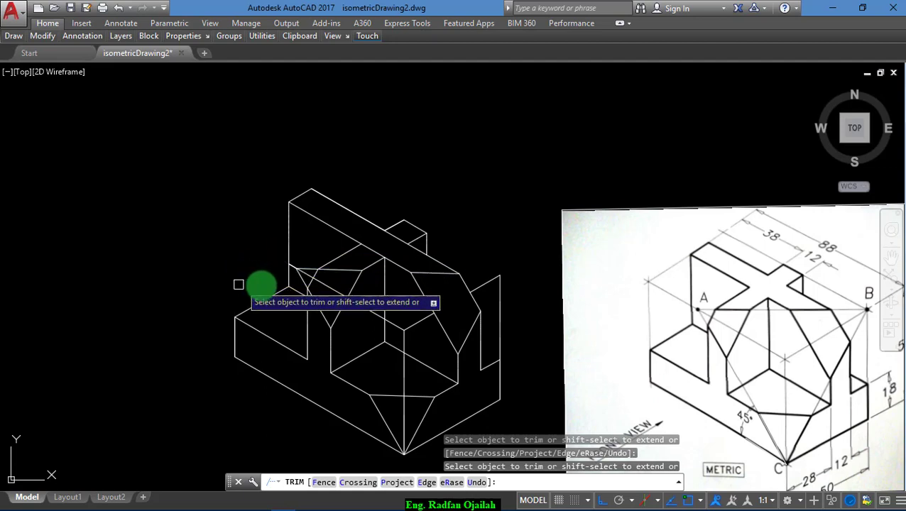
# - Erase the front top edge's leftover stub between the lengthwise rib's left vertical and point A
pyautogui.scroll(5, 270, 277)
pyautogui.click(275, 279)
pyautogui.press('Escape')
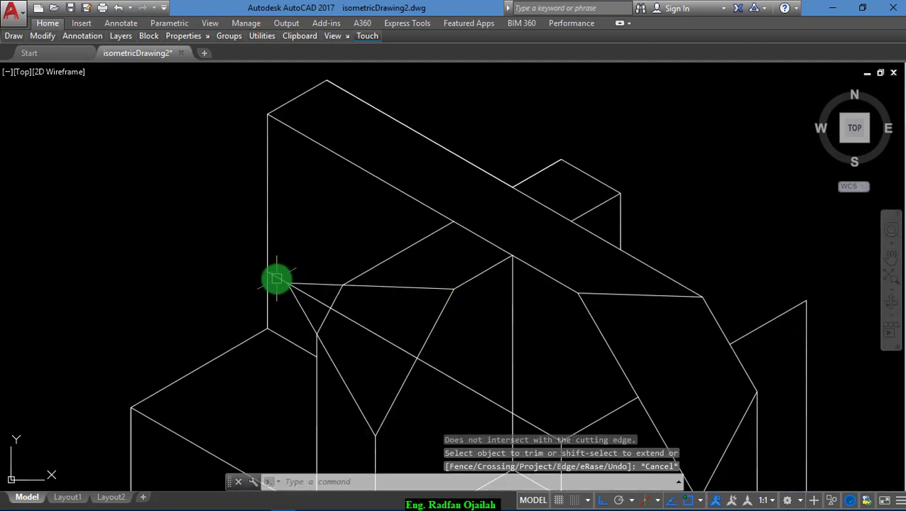
pyautogui.press('Delete')
pyautogui.scroll(-4, 296, 261)
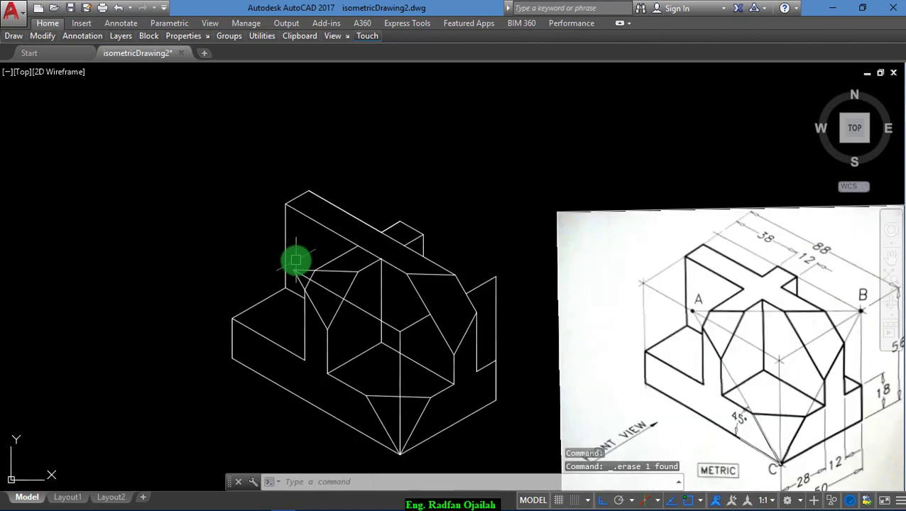
# - Trim the leftover line stubs around point A, outside the recess's chamfered corner beside the lengthwise rib
pyautogui.press('Return')
pyautogui.press('Return')
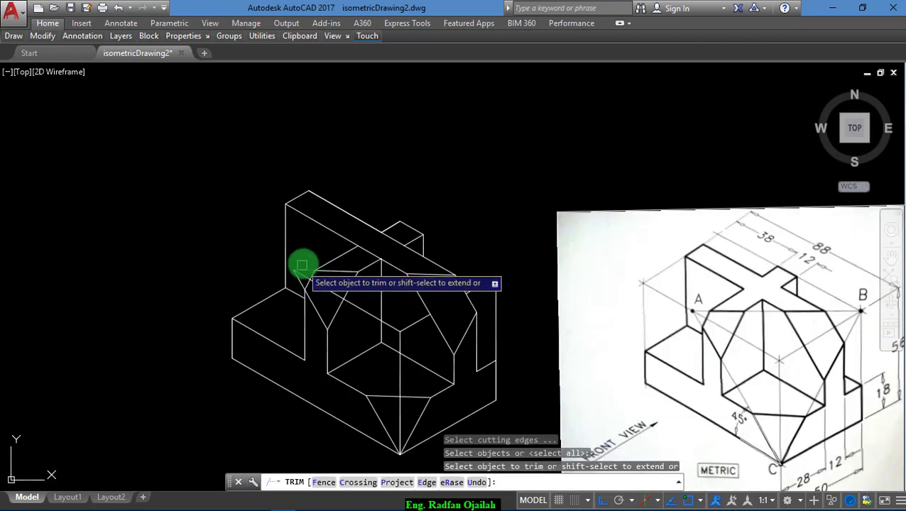
pyautogui.click(301, 269)
pyautogui.click(310, 305)
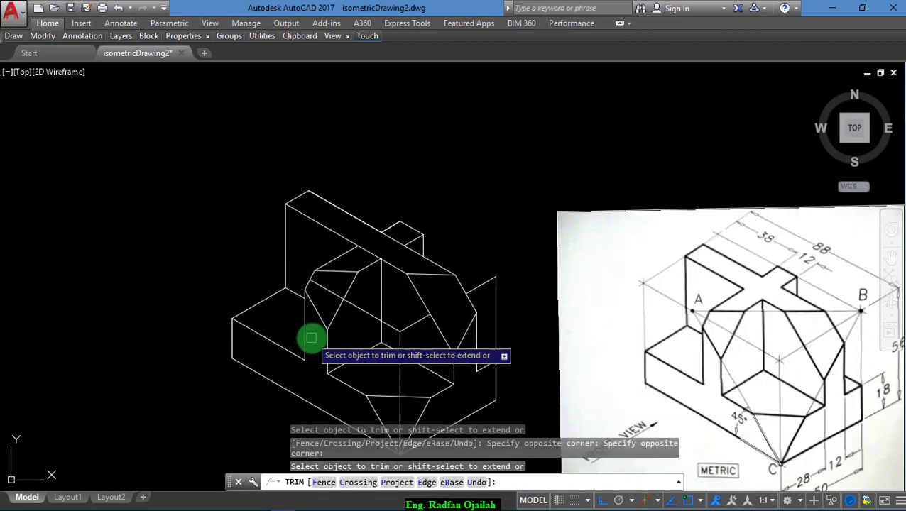
pyautogui.press('Escape')
# - Erase the leftover box edges: the front top edge, the front vertical above point C, and the right-end lines above the ledge
pyautogui.click(355, 307)
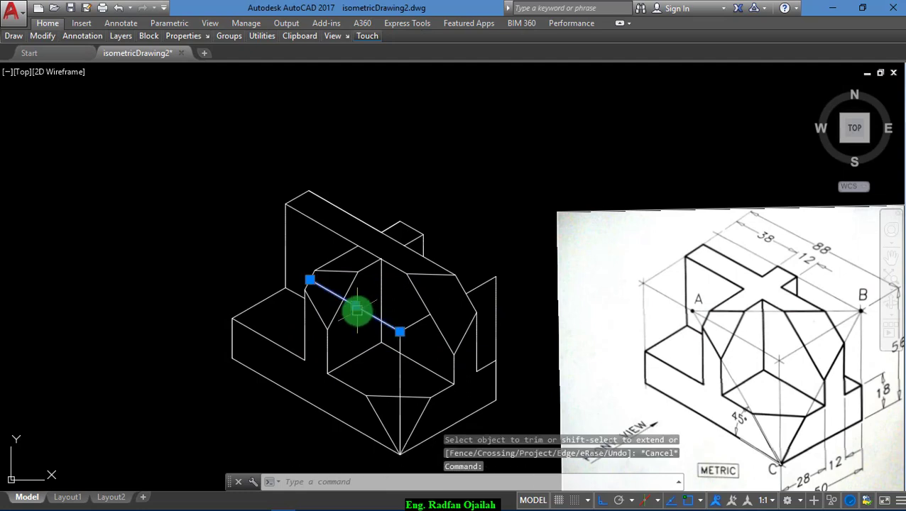
pyautogui.press('Delete')
pyautogui.click(400, 366)
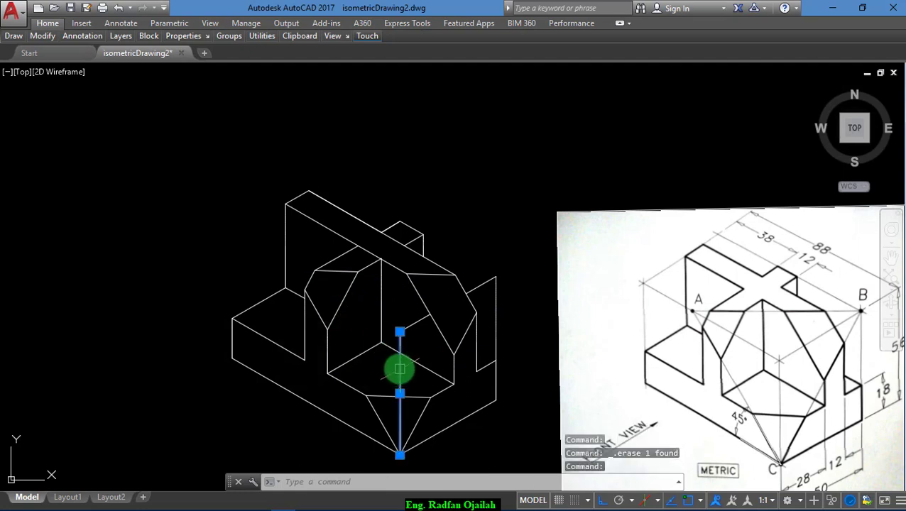
pyautogui.press('Delete')
pyautogui.click(494, 301)
pyautogui.press('Delete')
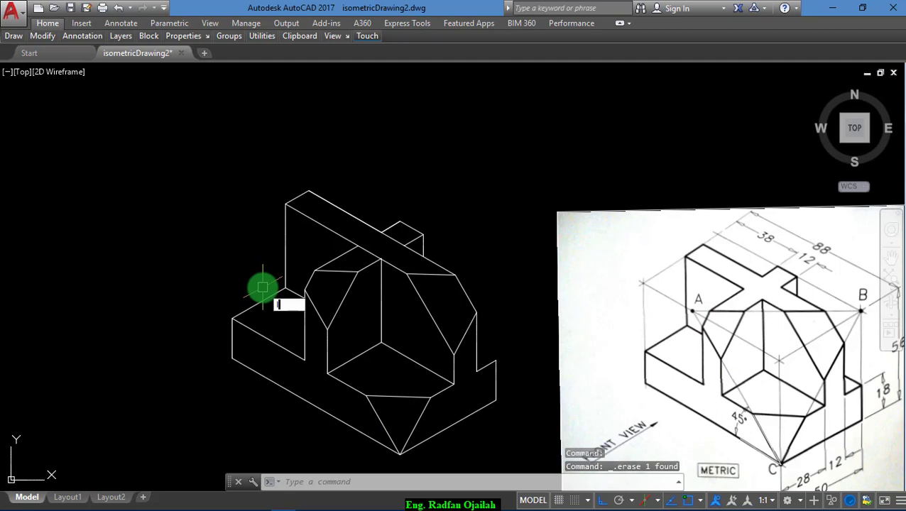
# - Draw the right ledge's rear top edge from its outer corner in the left isoplane, and trim it at the lengthwise rib's vertical edge
pyautogui.press('Return')
pyautogui.click(496, 367)
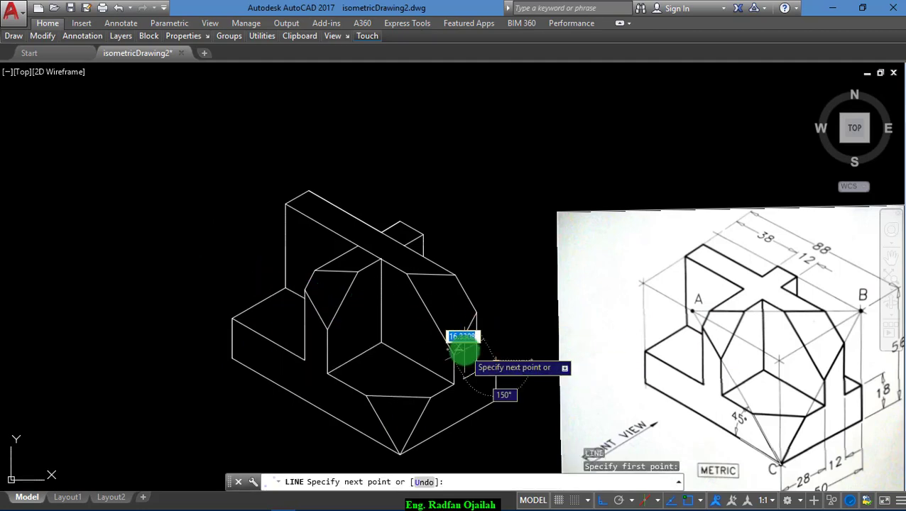
pyautogui.scroll(5, 462, 348)
pyautogui.press('F5')
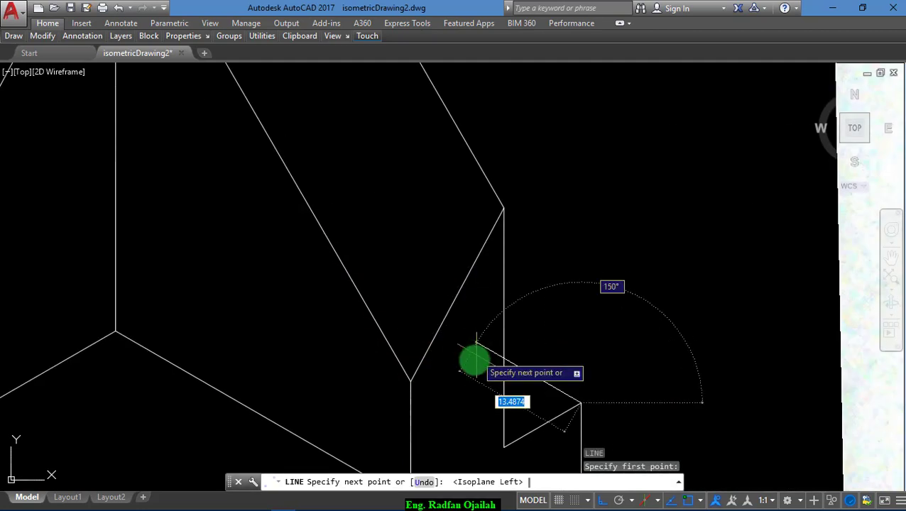
pyautogui.click(470, 359)
pyautogui.press('Return')
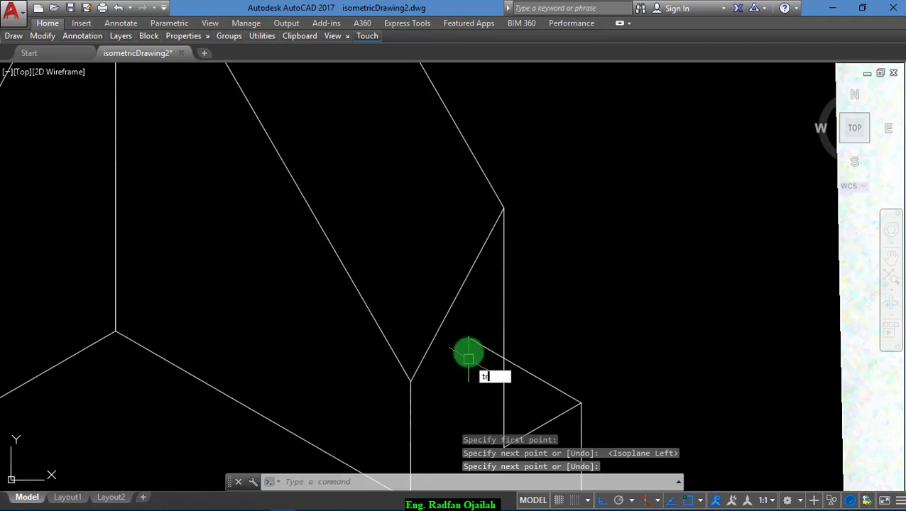
pyautogui.write('tr')
pyautogui.press('Return')
pyautogui.press('Return')
pyautogui.scroll(-6, 472, 343)
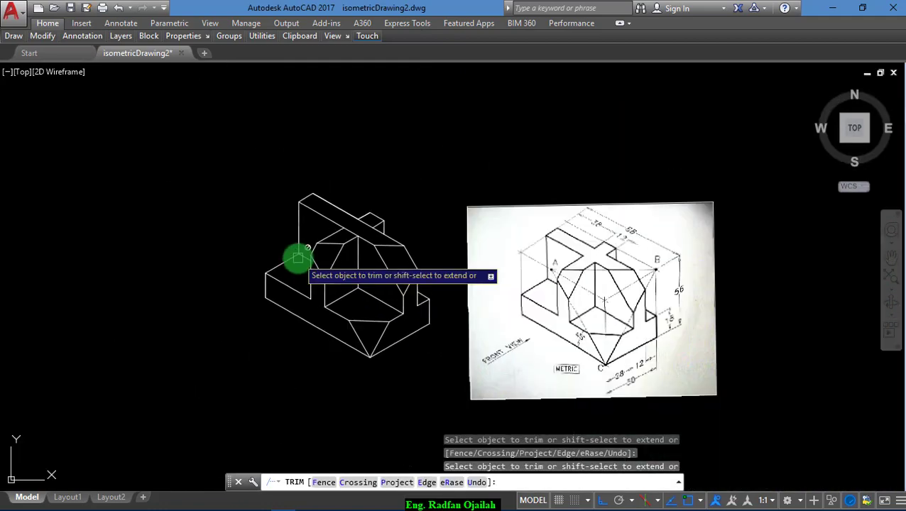
pyautogui.press('Escape')
# - Trim the lengthwise rib's top edges where they cross the cross rib, leaving the junction open
pyautogui.scroll(2, 338, 241)
pyautogui.write('tr')
pyautogui.press('Return')
pyautogui.press('Return')
pyautogui.click(355, 226)
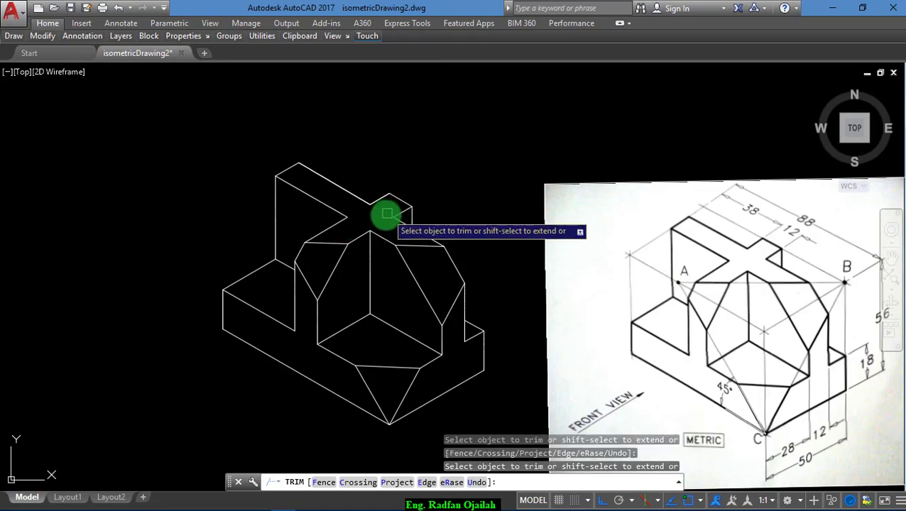
pyautogui.press('Escape')
pyautogui.scroll(-2, 285, 230)
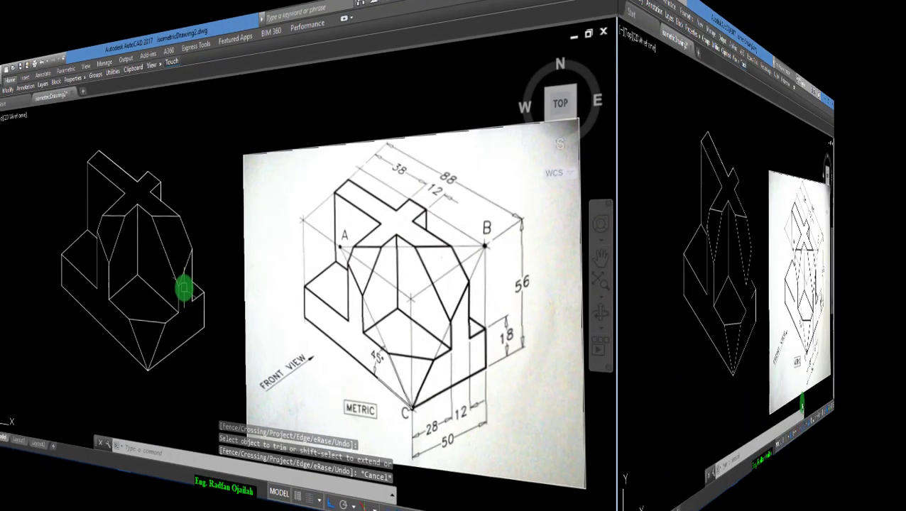